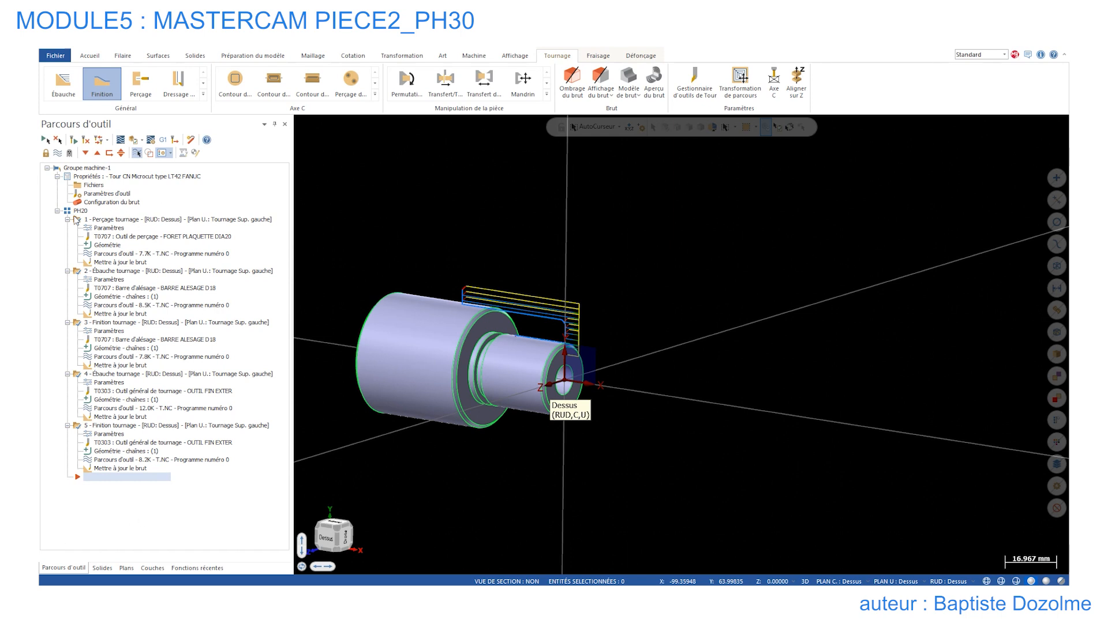
- Review the toolpaths of turning operations 1 to 3 in the PH20 group
{"action": "left_click", "coordinate": [79, 221]}
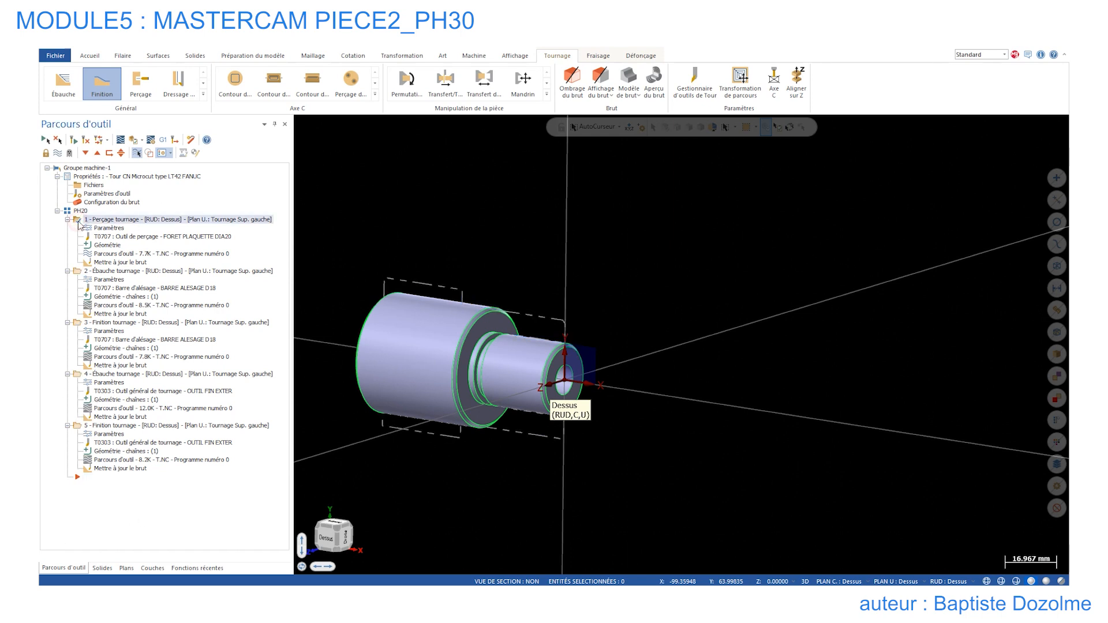
{"action": "left_click", "coordinate": [79, 272]}
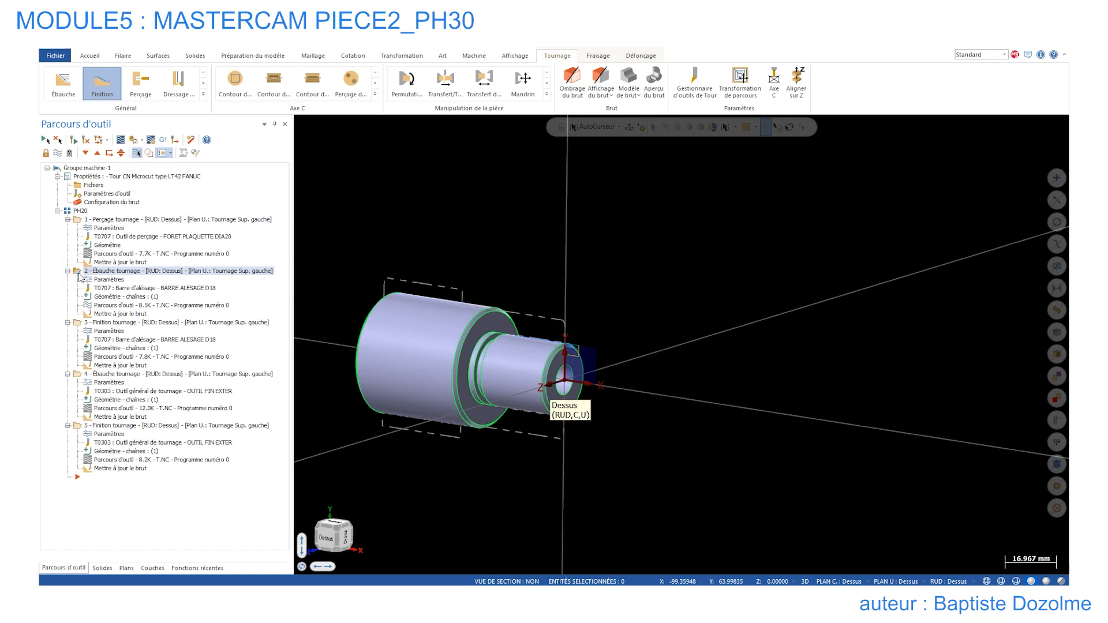
{"action": "left_click", "coordinate": [79, 323]}
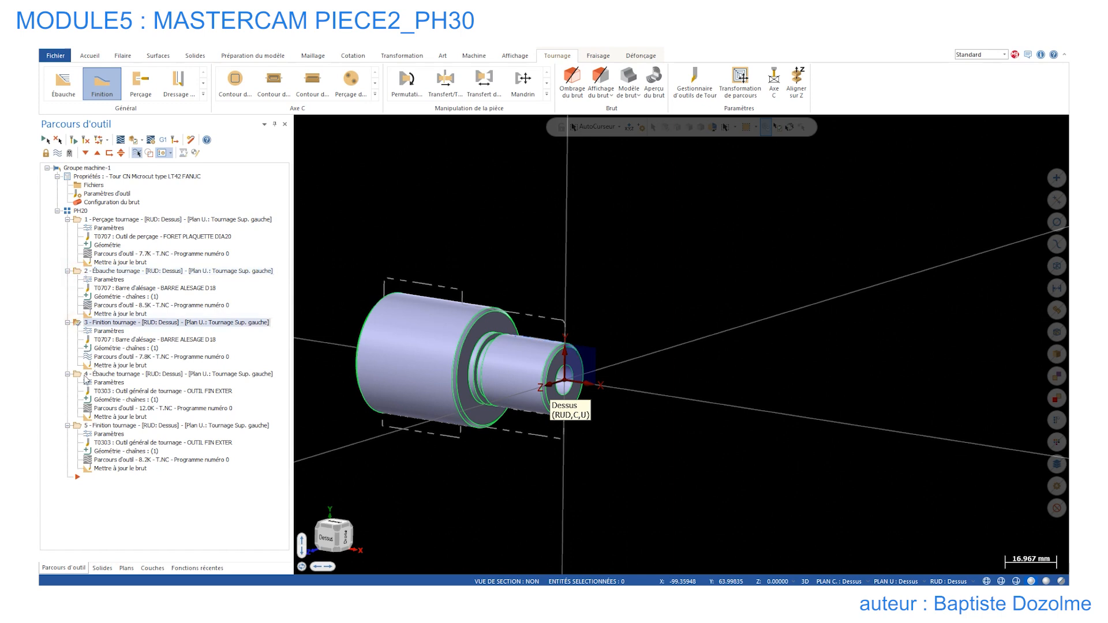
- Make PH20 the visible, active layer and hide layer 5, PH30
{"action": "left_click", "coordinate": [149, 568]}
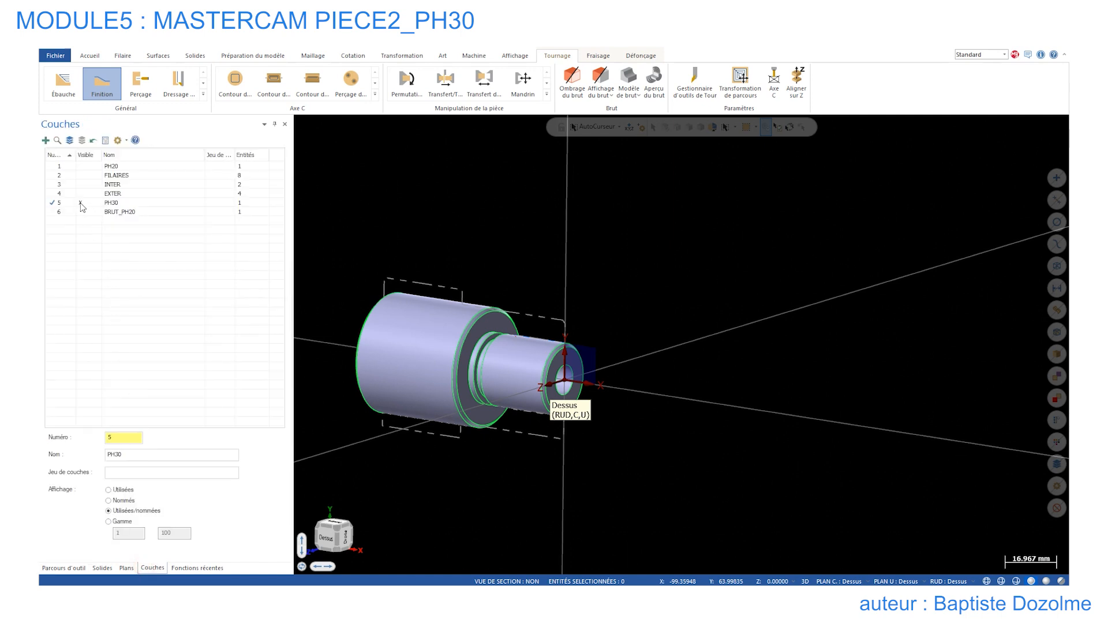
{"action": "left_click", "coordinate": [82, 167]}
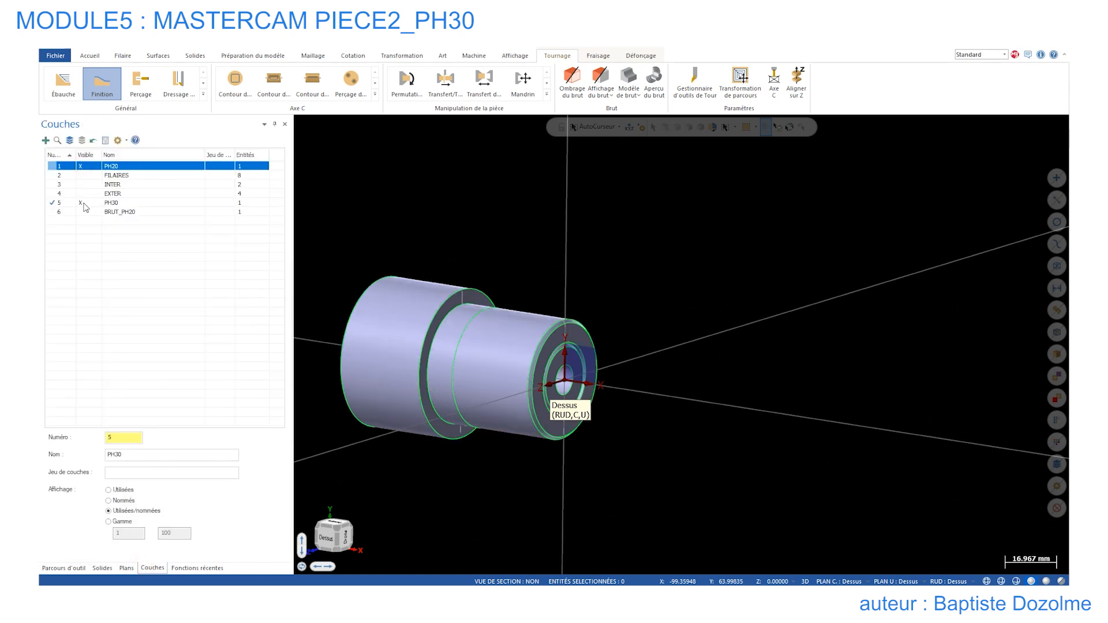
{"action": "left_click", "coordinate": [51, 167]}
{"action": "left_click", "coordinate": [82, 205]}
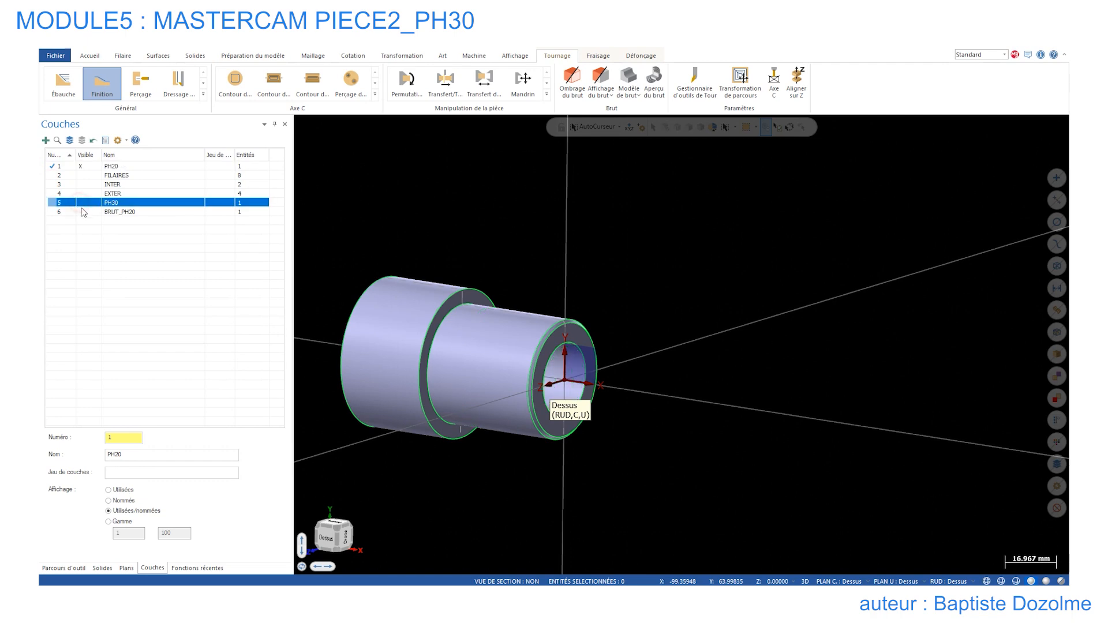
- Display the toolpath of roughing operation 2, and make FILAIRES the visible, active layer with PH20 hidden
{"action": "left_click", "coordinate": [59, 569]}
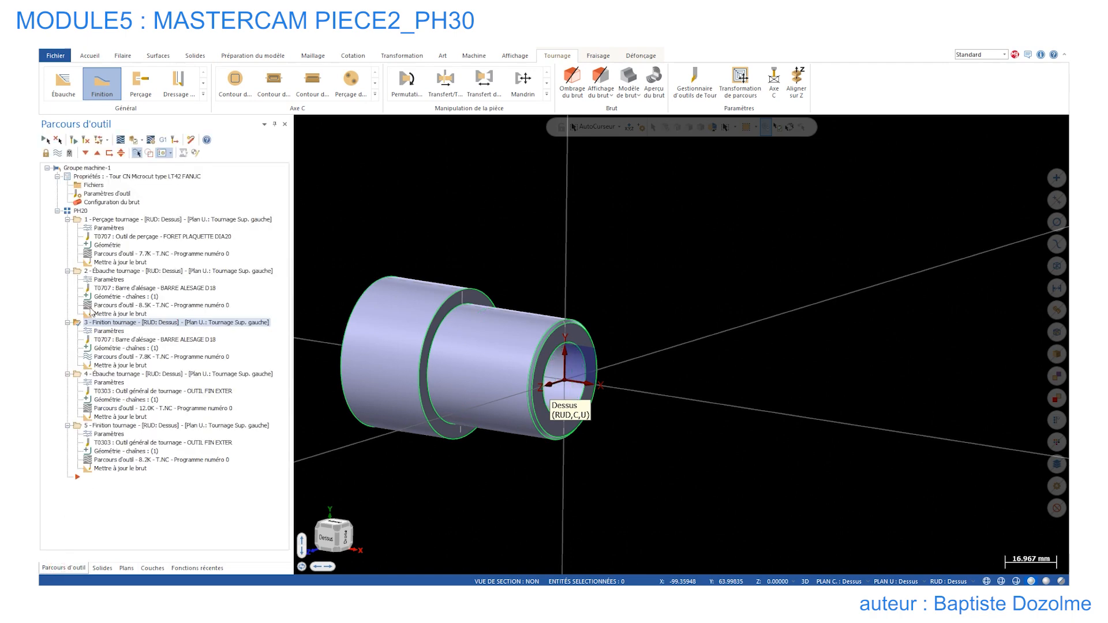
{"action": "left_click", "coordinate": [77, 272]}
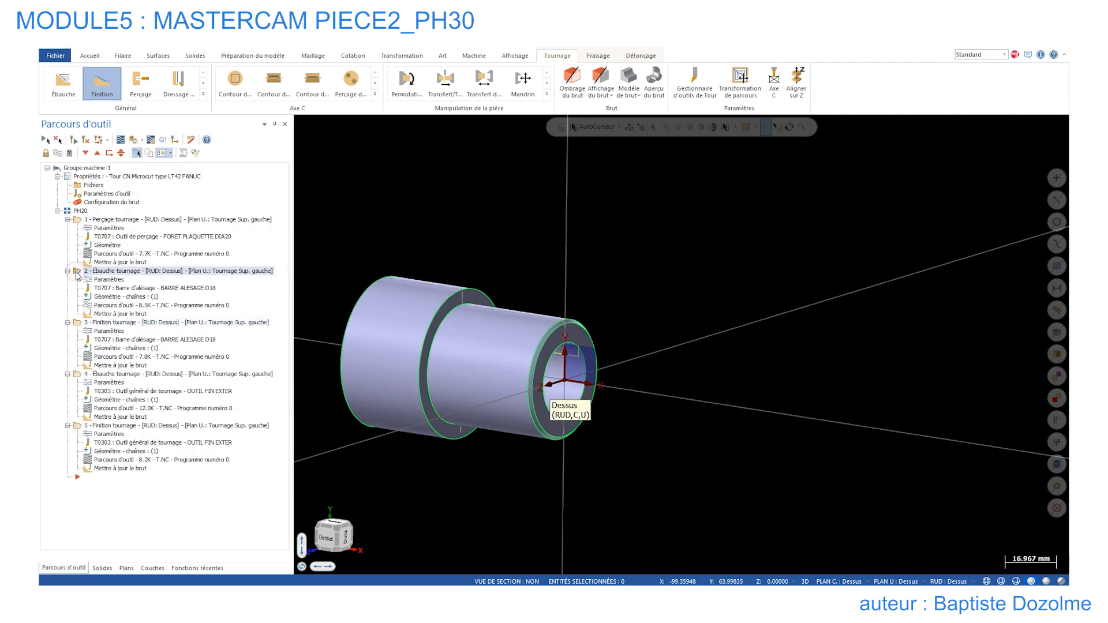
{"action": "left_click", "coordinate": [153, 568]}
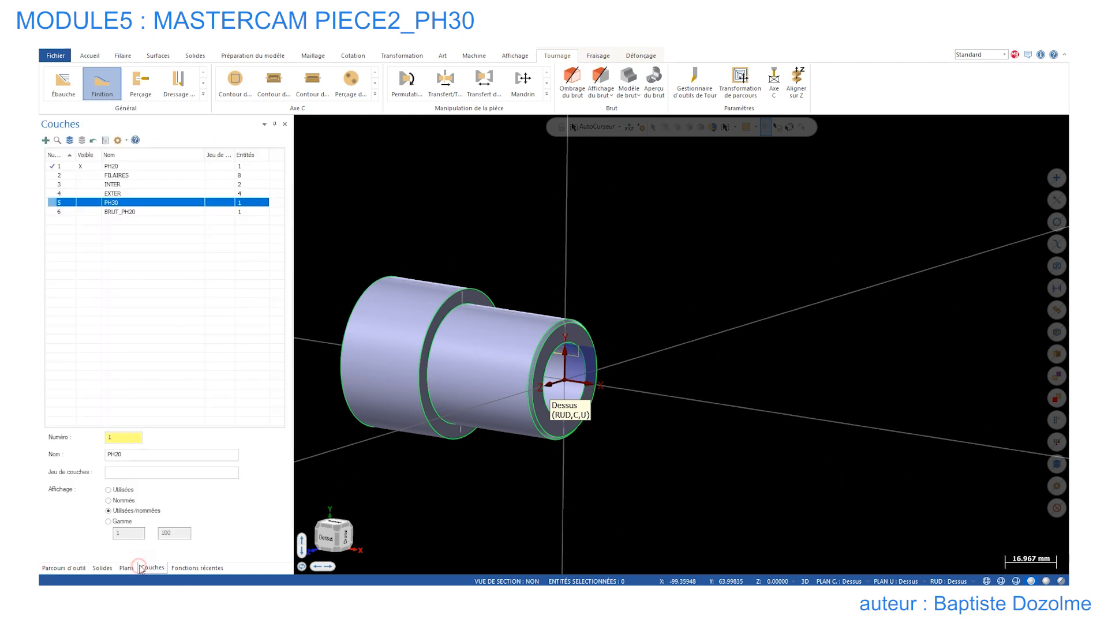
{"action": "left_click", "coordinate": [81, 175]}
{"action": "left_click", "coordinate": [76, 167]}
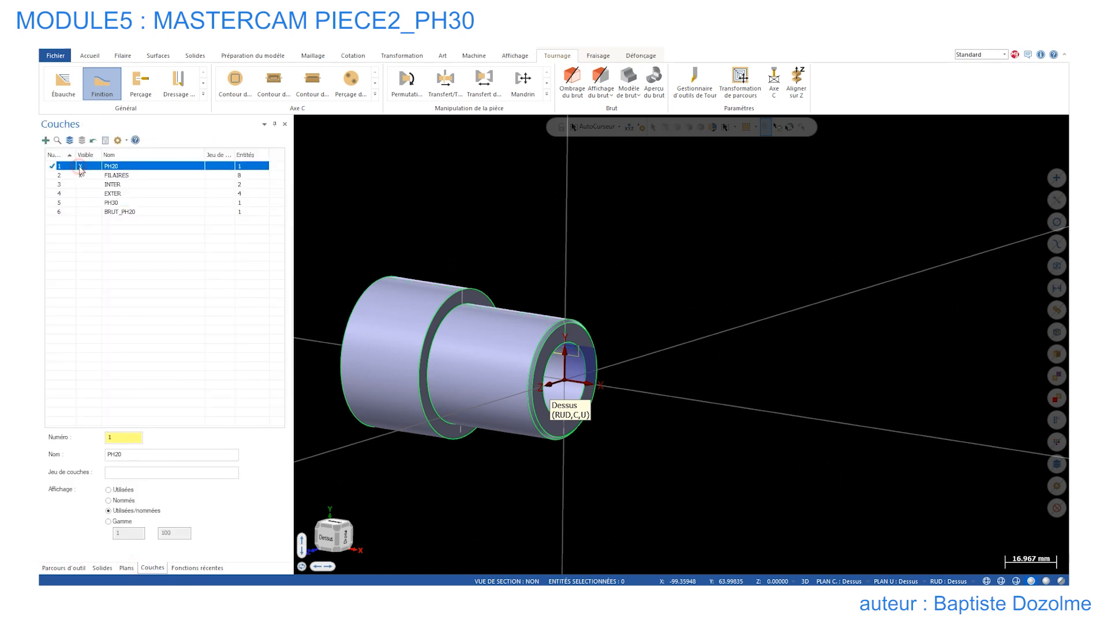
{"action": "left_click", "coordinate": [58, 175]}
{"action": "left_click", "coordinate": [80, 166]}
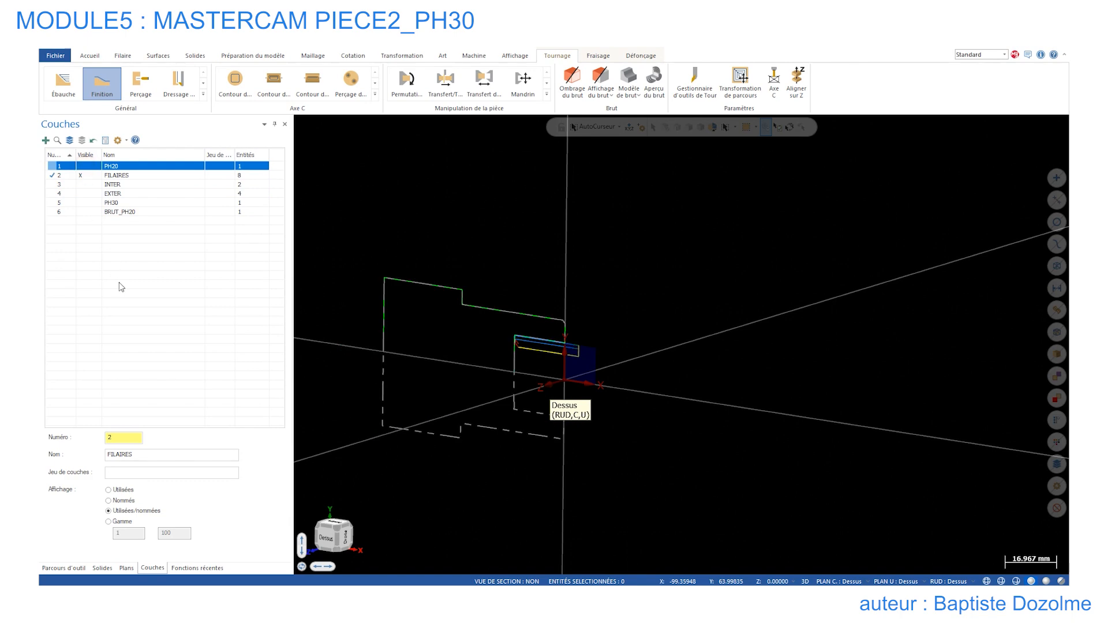
- Examine the toolpaths of finishing operation 3 and roughing operation 4 against the wireframe profile
{"action": "left_click", "coordinate": [64, 568]}
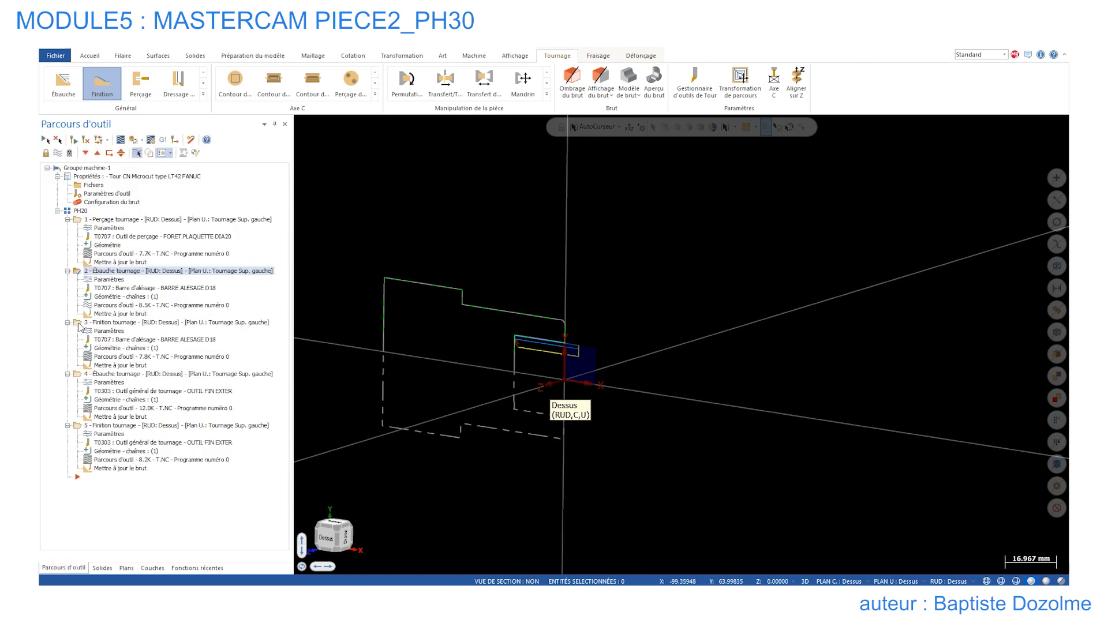
{"action": "left_click", "coordinate": [81, 323]}
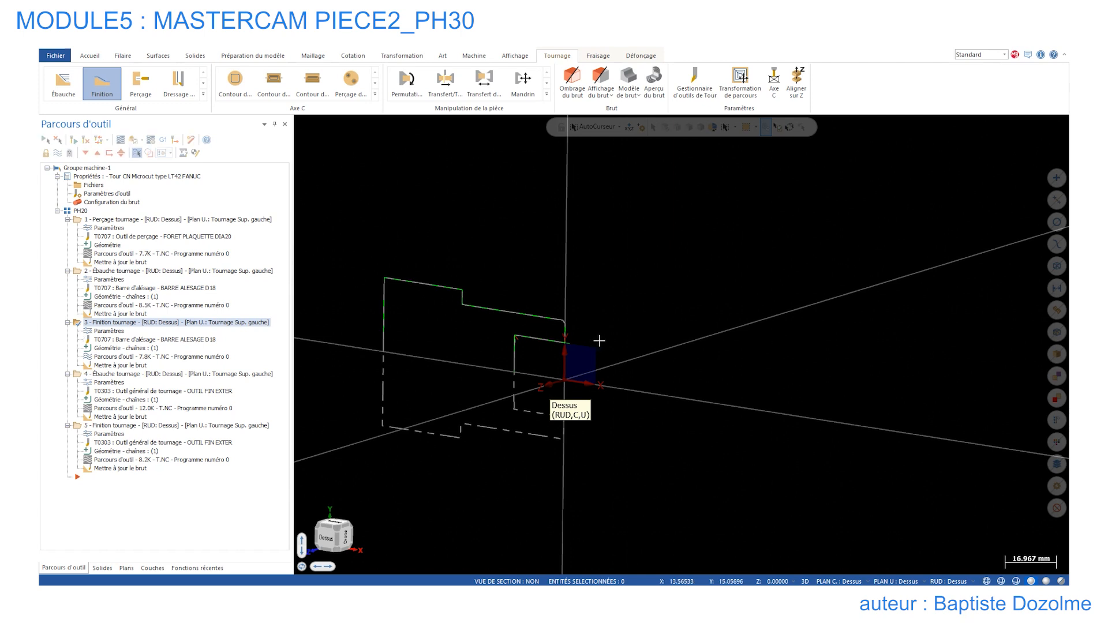
{"action": "scroll", "coordinate": [572, 340], "scroll_direction": "up", "scroll_amount": 8}
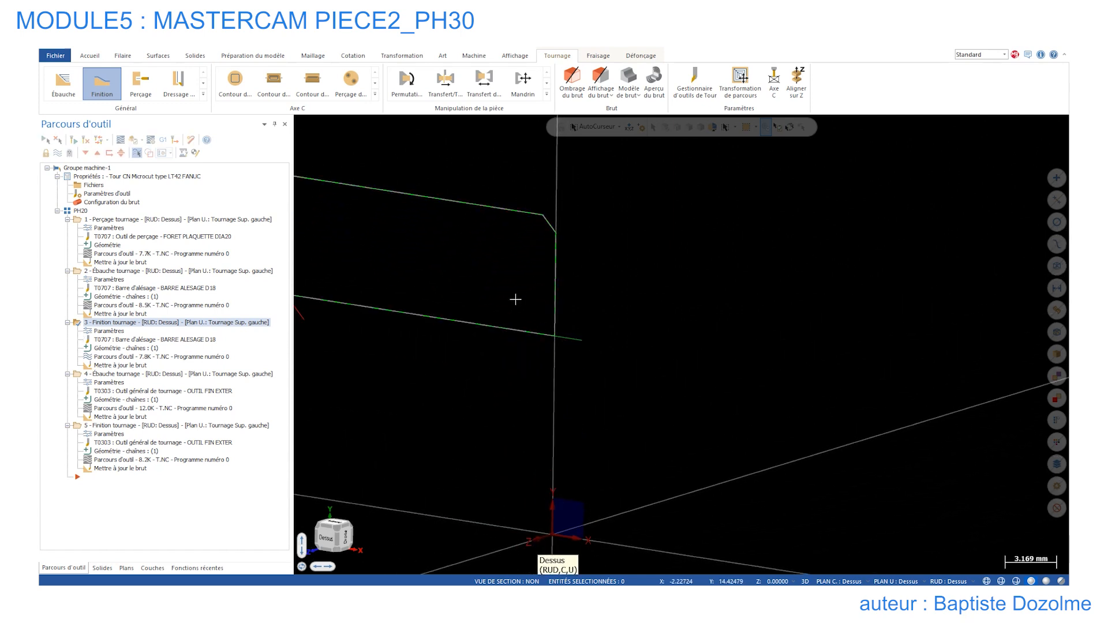
{"action": "left_click", "coordinate": [79, 375]}
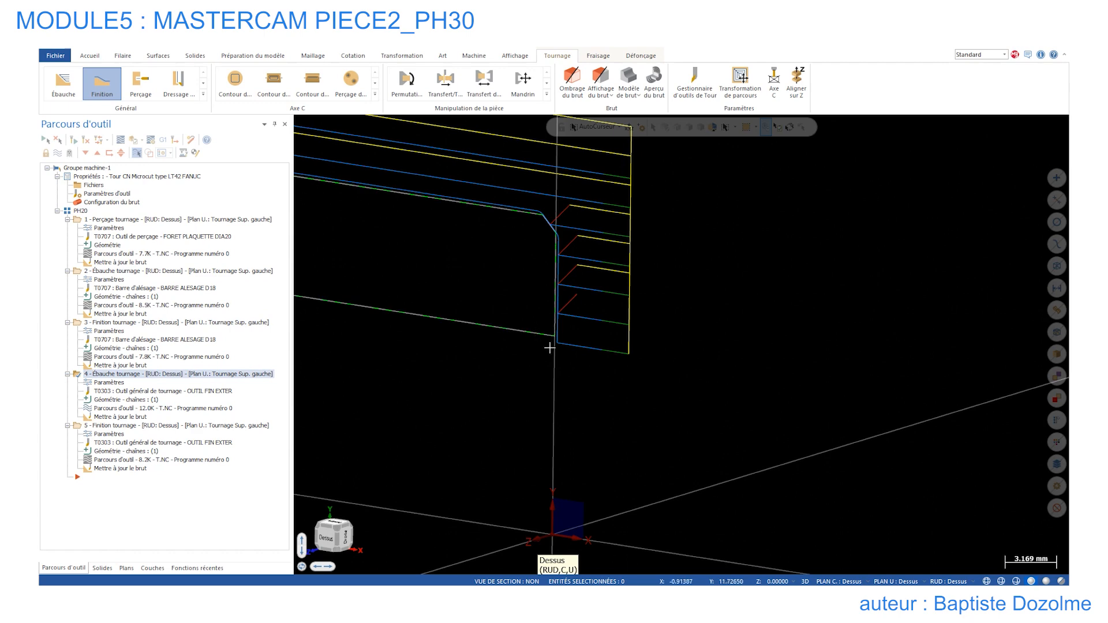
- Compare the EXTER layer's geometry with the roughing toolpath, and display the toolpath of finishing operation 5
{"action": "left_click", "coordinate": [152, 568]}
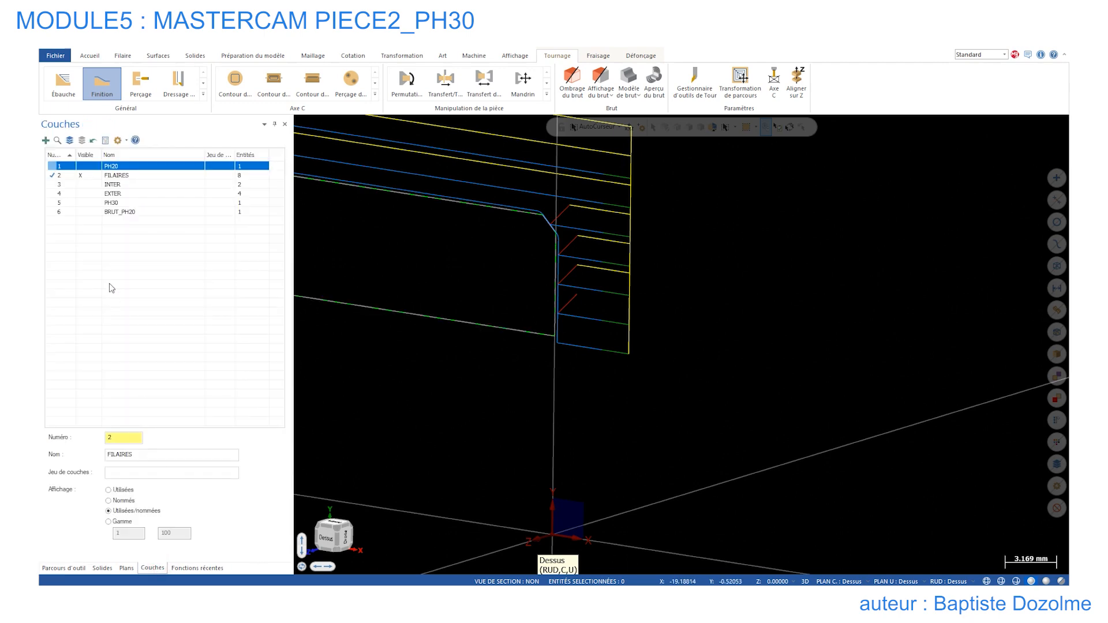
{"action": "left_click", "coordinate": [90, 194]}
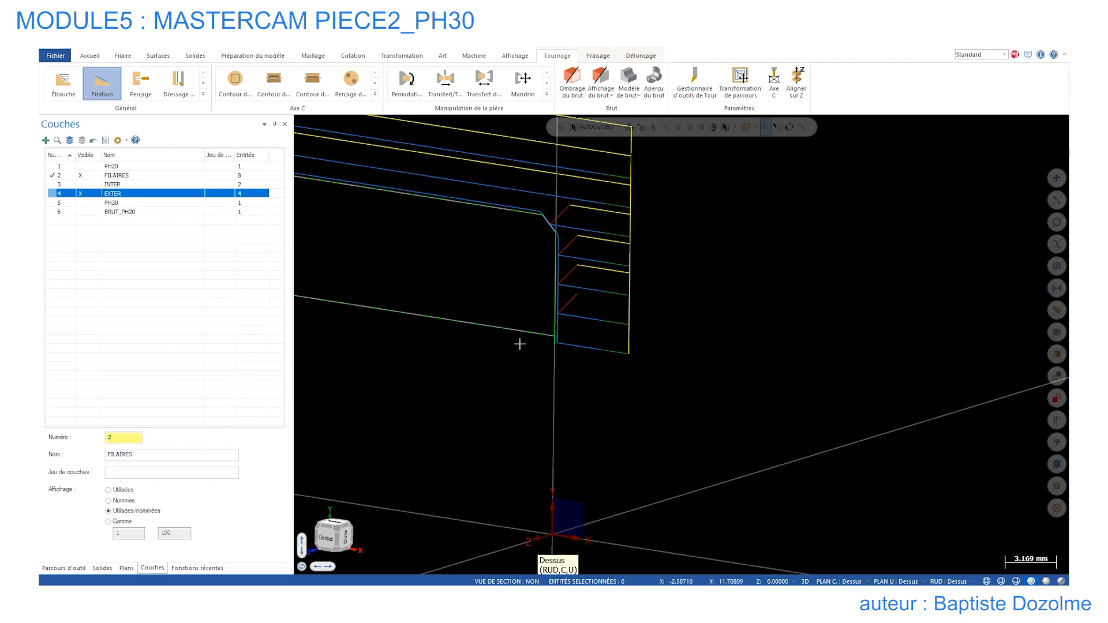
{"action": "scroll", "coordinate": [519, 344], "scroll_direction": "down", "scroll_amount": 5}
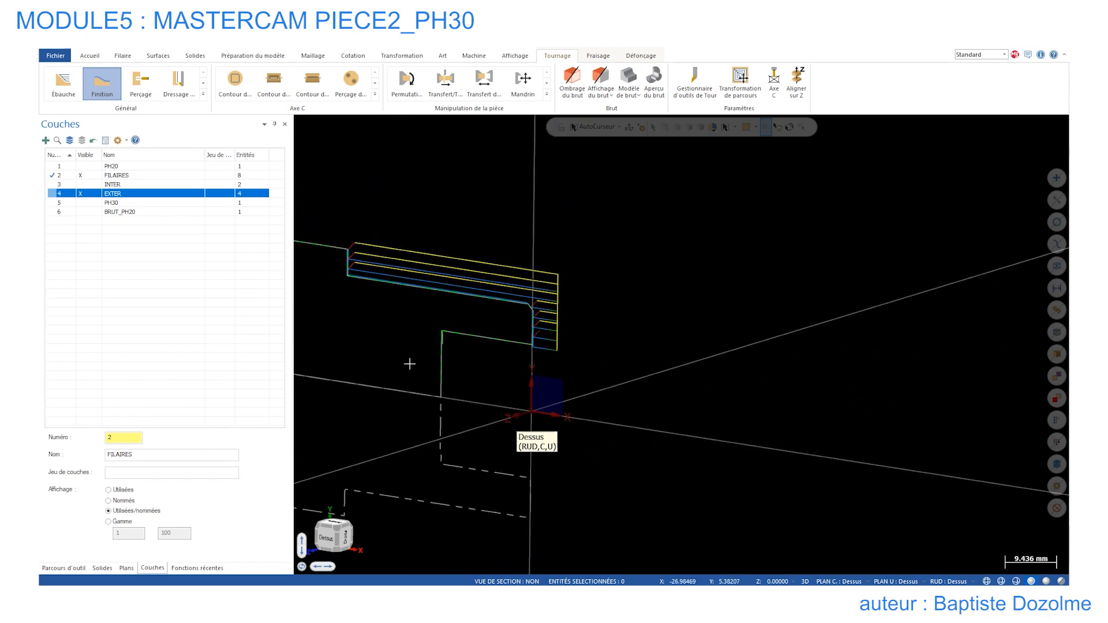
{"action": "scroll", "coordinate": [410, 364], "scroll_direction": "up", "scroll_amount": 4}
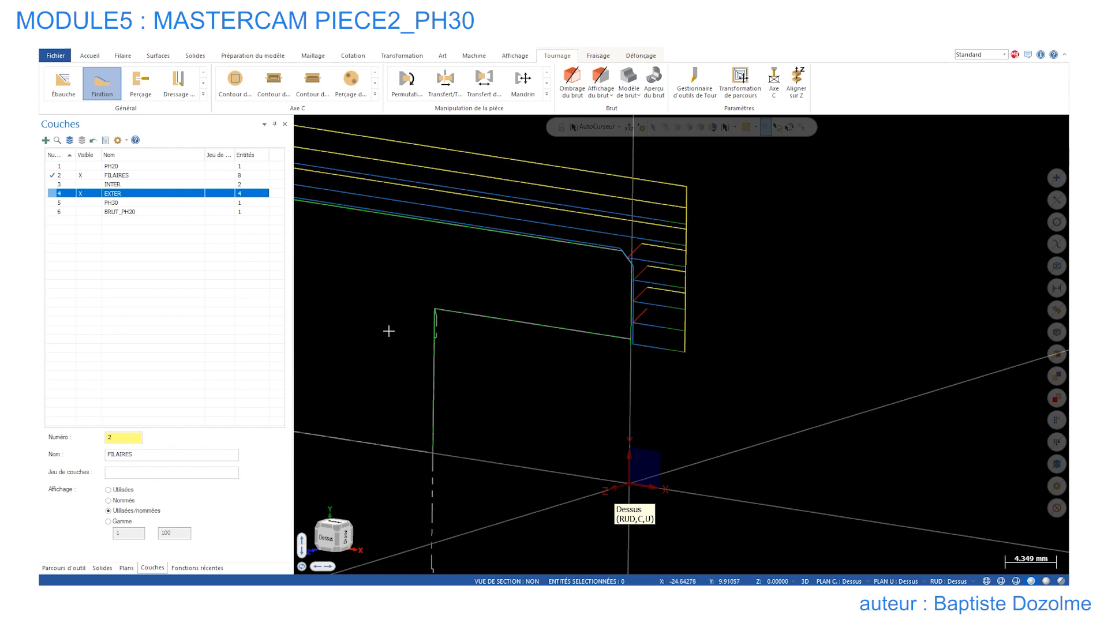
{"action": "scroll", "coordinate": [497, 327], "scroll_direction": "down", "scroll_amount": 4}
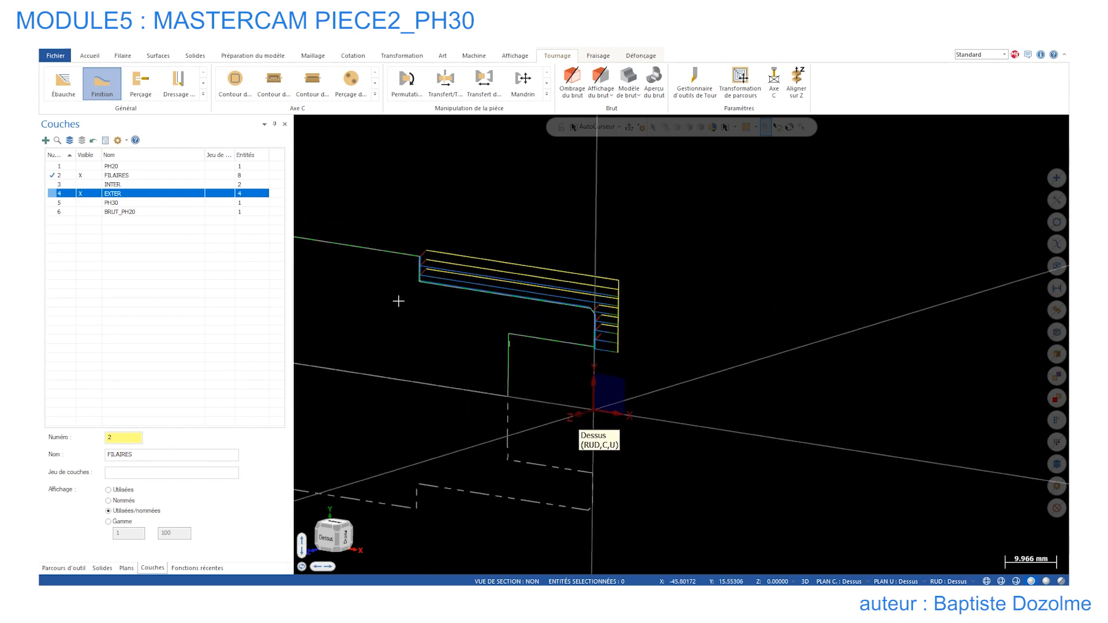
{"action": "left_click", "coordinate": [84, 194]}
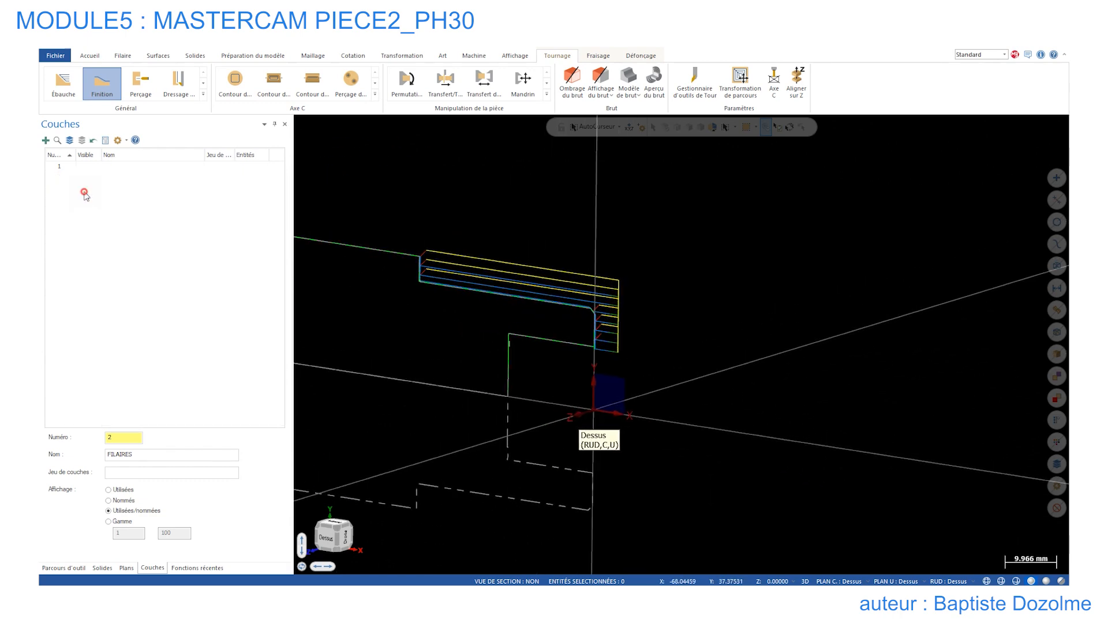
{"action": "left_click", "coordinate": [61, 569]}
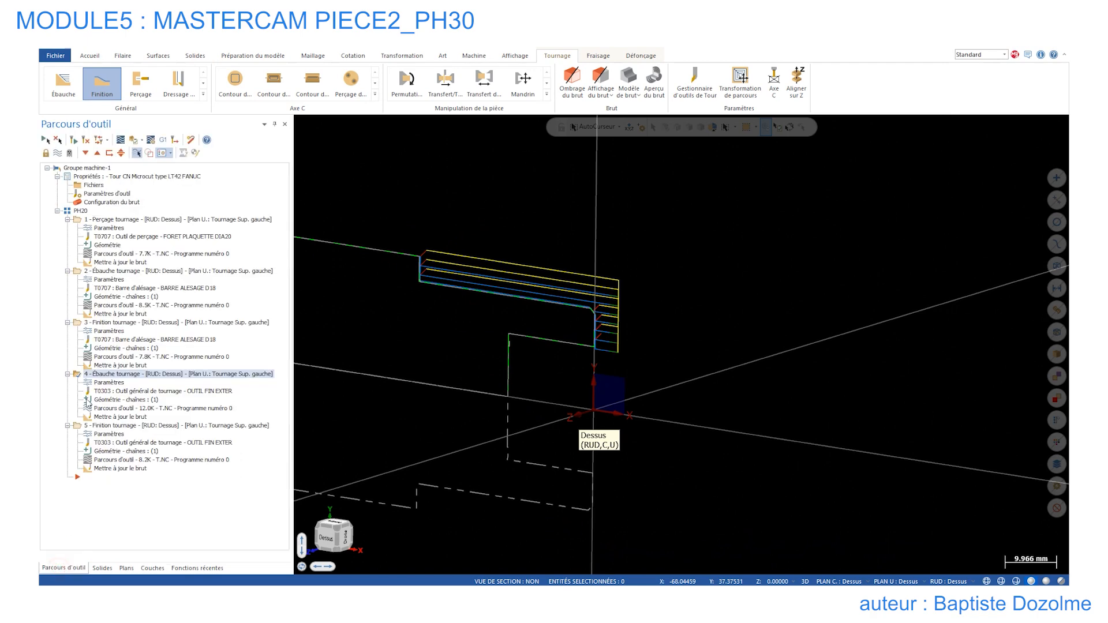
{"action": "left_click", "coordinate": [78, 427]}
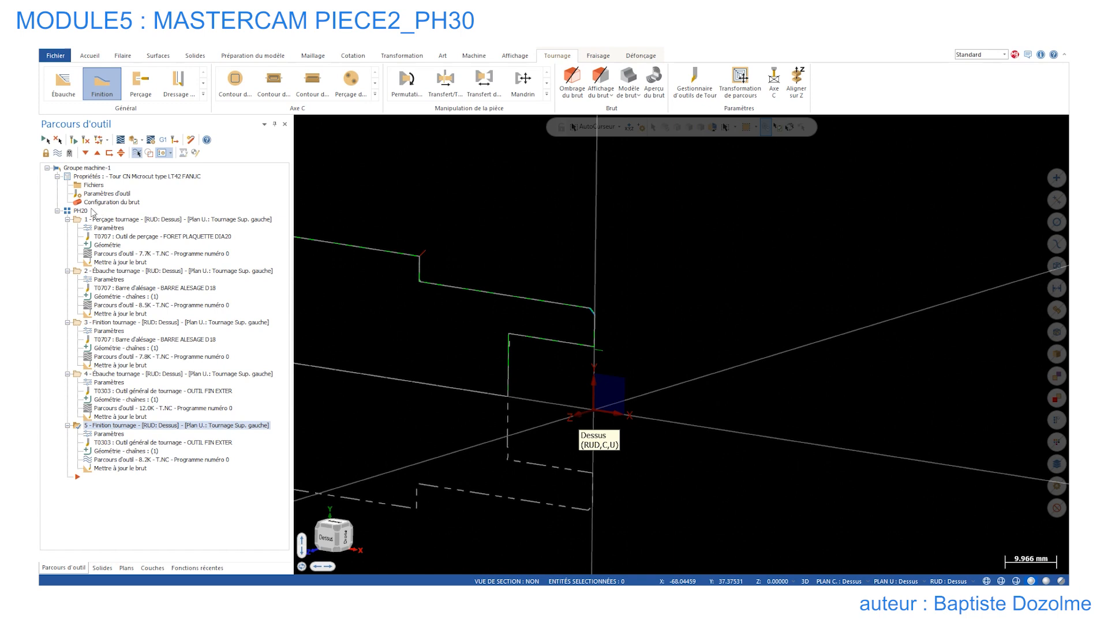
- Create a new machine group for the Microcut LT42 FANUC lathe and name it PH30
{"action": "right_click", "coordinate": [90, 497]}
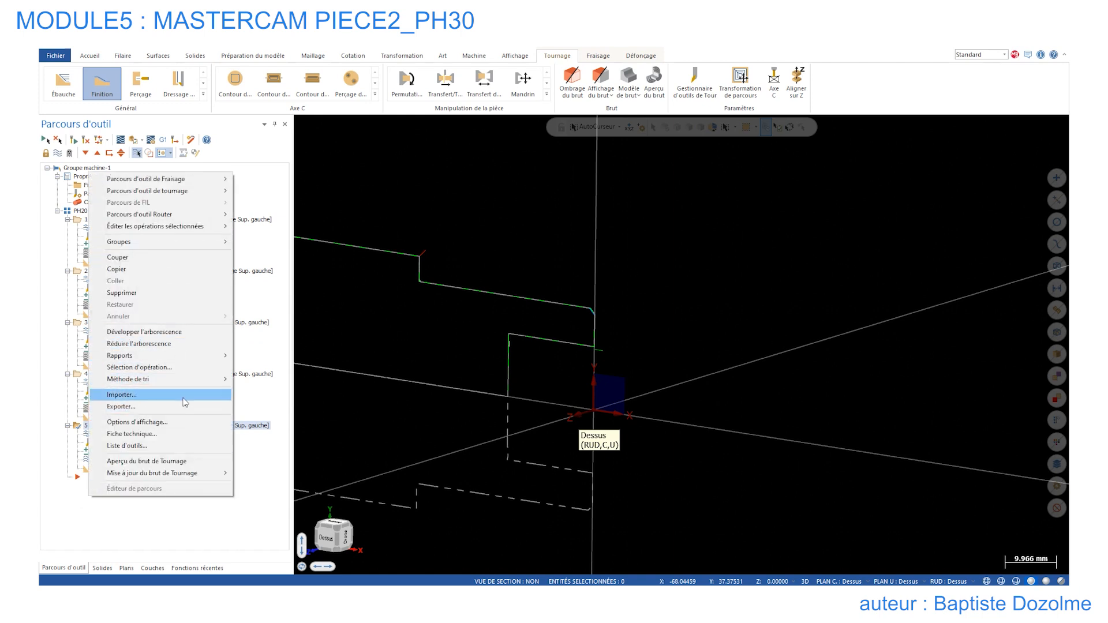
{"action": "mouse_move", "coordinate": [185, 381]}
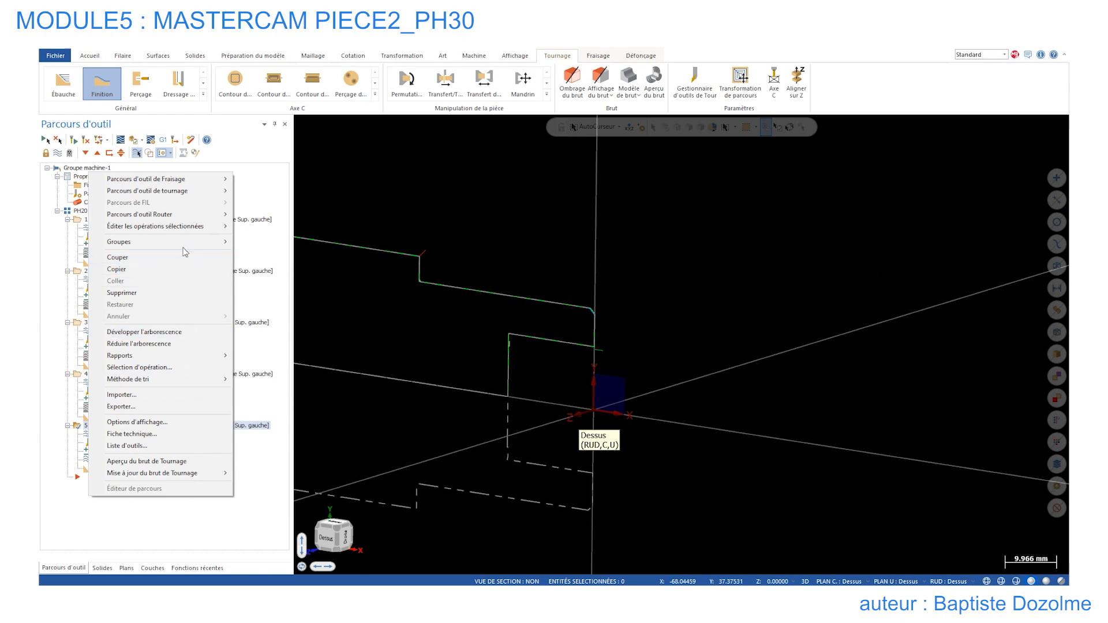
{"action": "mouse_move", "coordinate": [185, 243]}
{"action": "mouse_move", "coordinate": [274, 246]}
{"action": "left_click", "coordinate": [408, 253]}
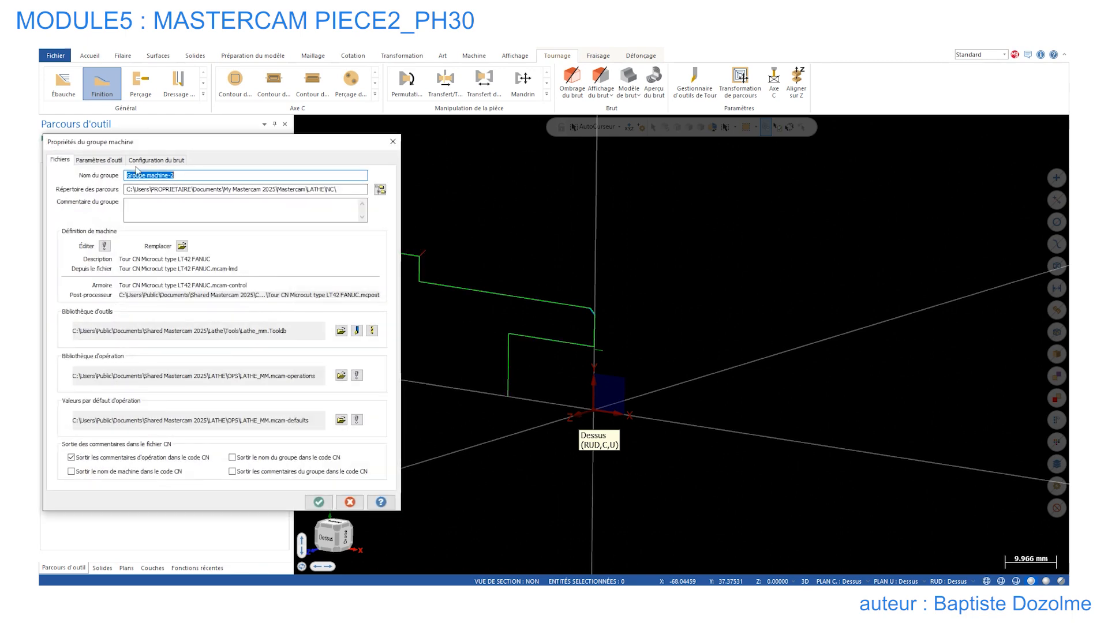
{"action": "type", "text": "PH30"}
{"action": "left_click", "coordinate": [318, 502]}
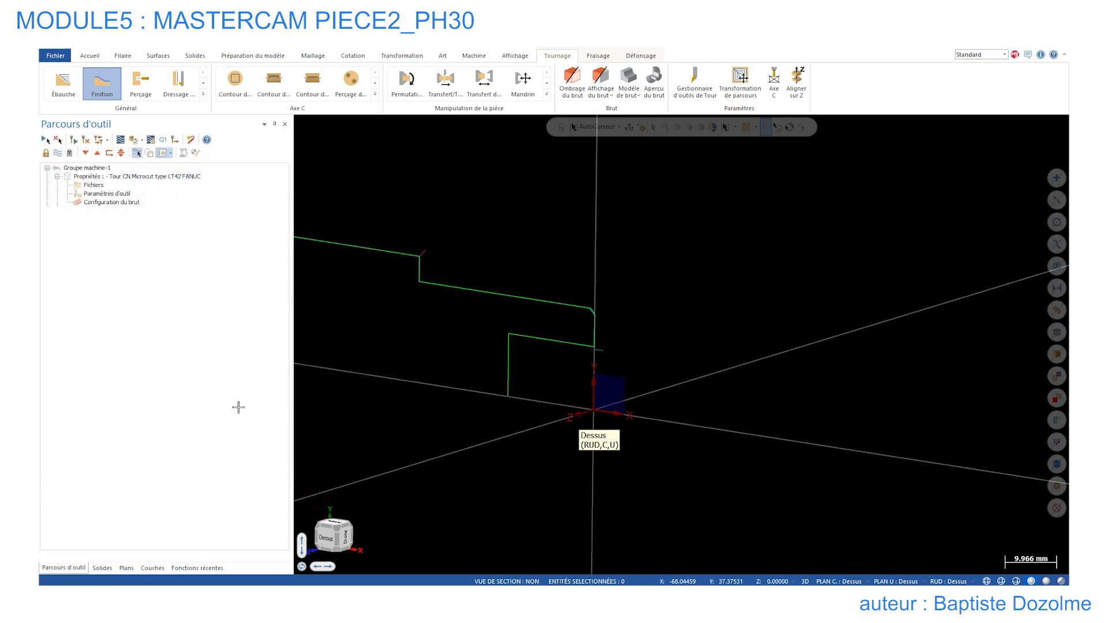
- Switch to the Dessus view and show the PH20 layer together with the FILAIRES profile
{"action": "left_click", "coordinate": [148, 567]}
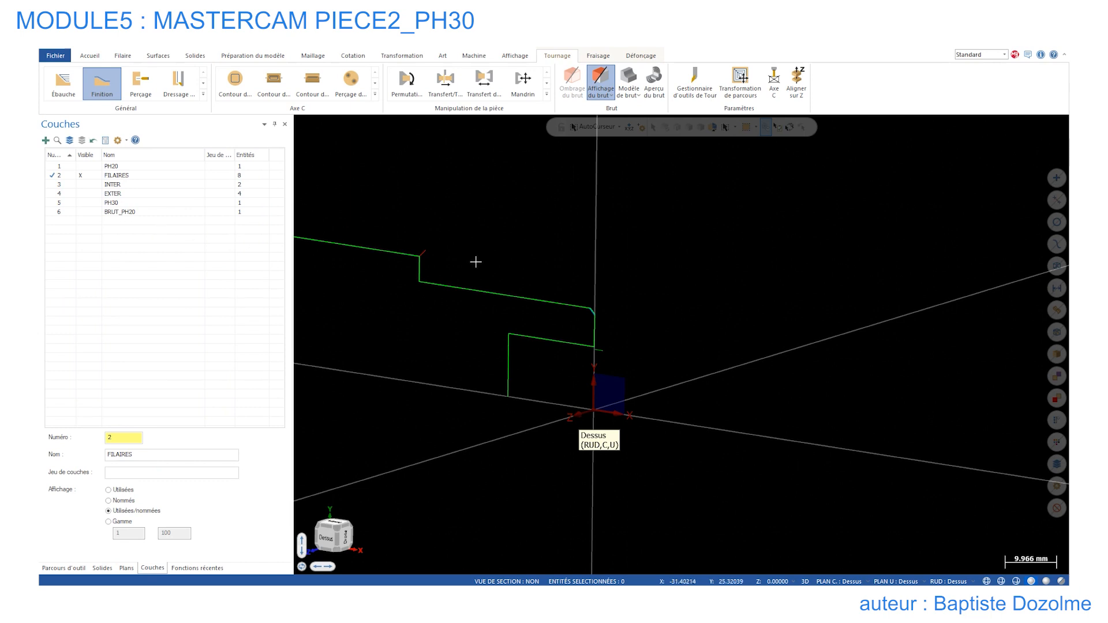
{"action": "key", "text": "alt+1"}
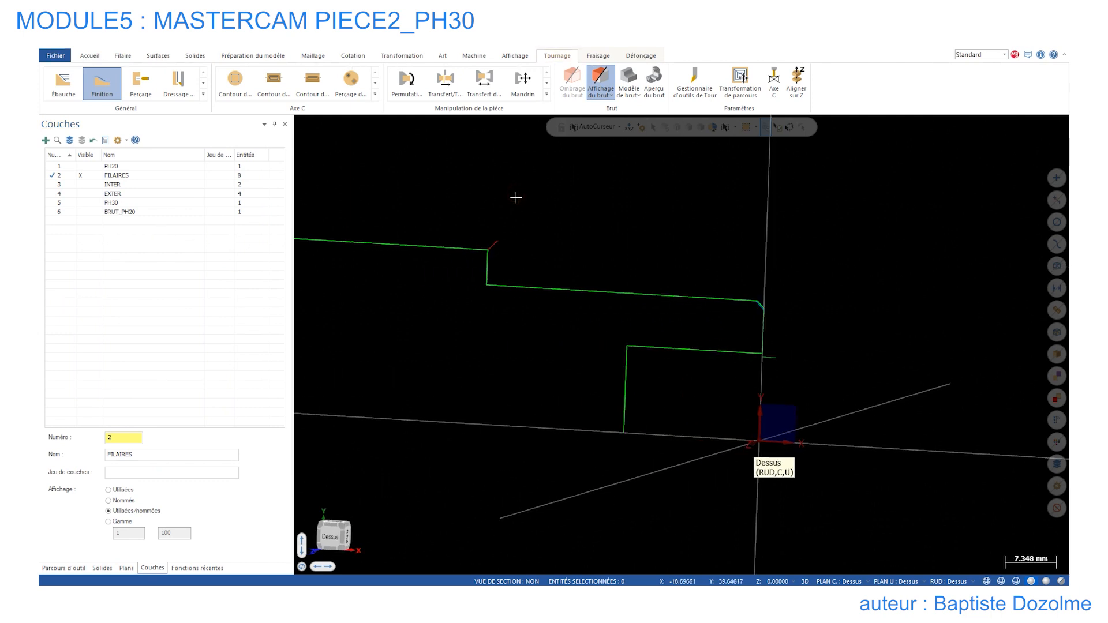
{"action": "scroll", "coordinate": [601, 169], "scroll_direction": "up", "scroll_amount": 3}
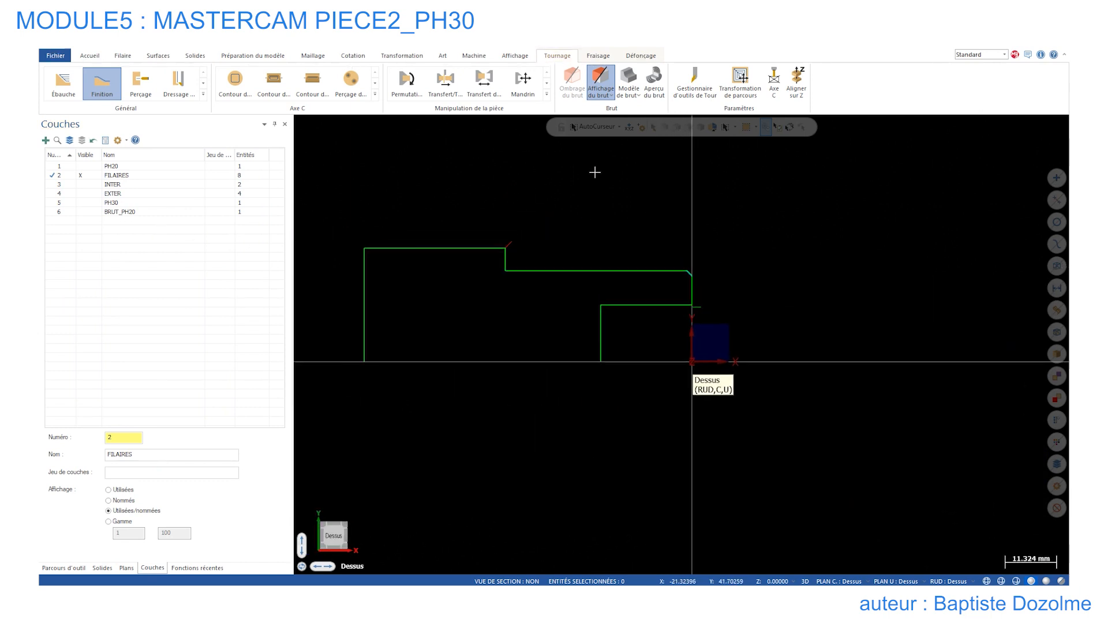
{"action": "left_click", "coordinate": [87, 167]}
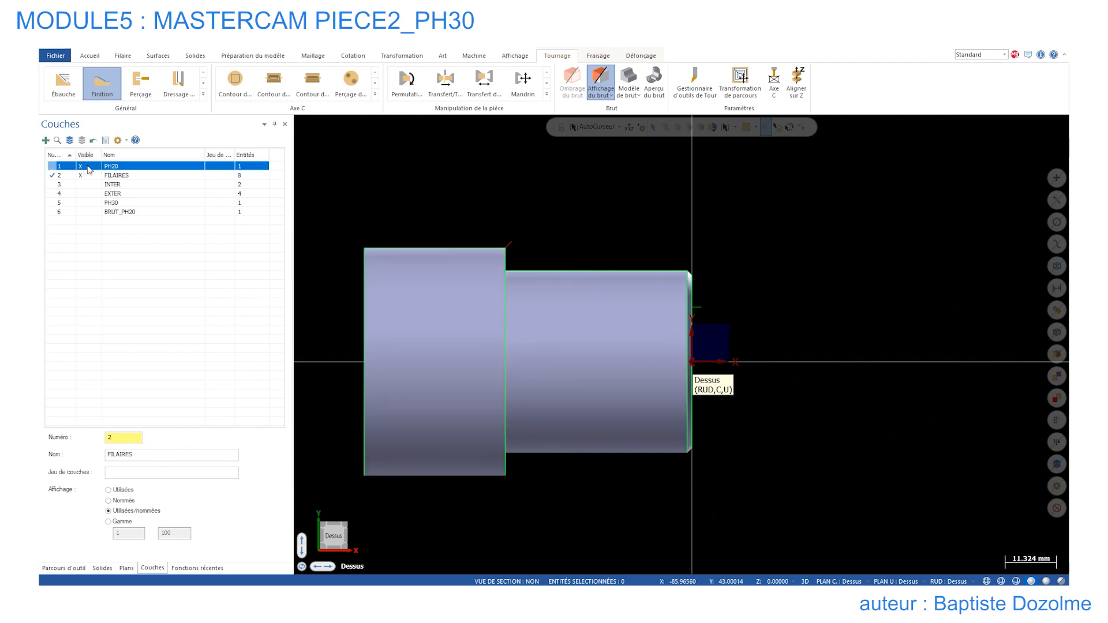
- Create a new active layer, number 7, named PH30
{"action": "left_click", "coordinate": [46, 140]}
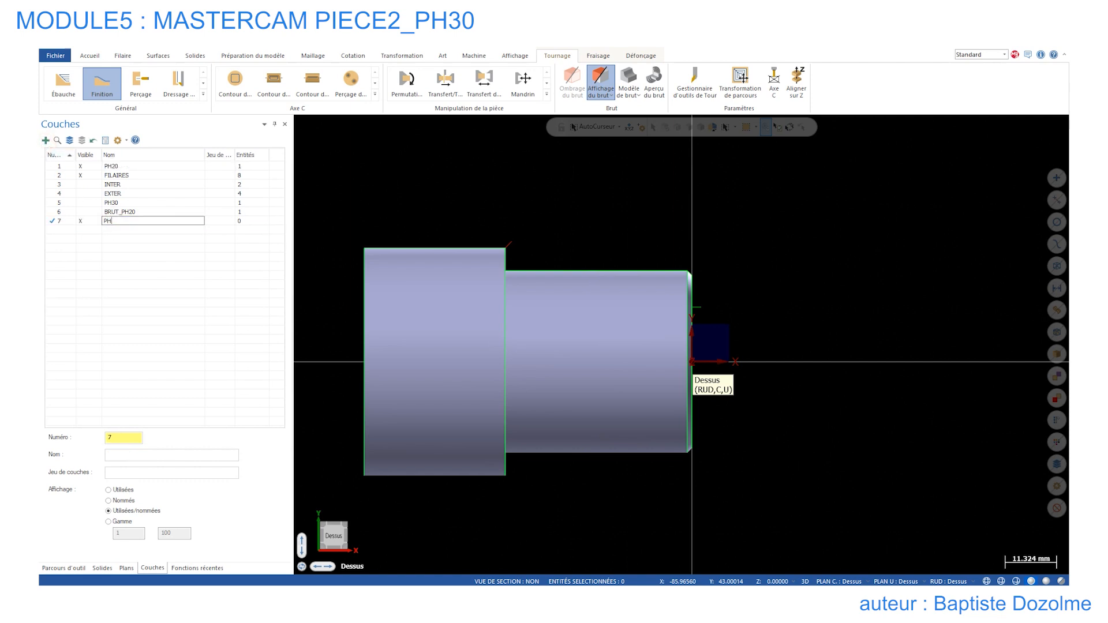
{"action": "type", "text": "PH30"}
{"action": "key", "text": "Return"}
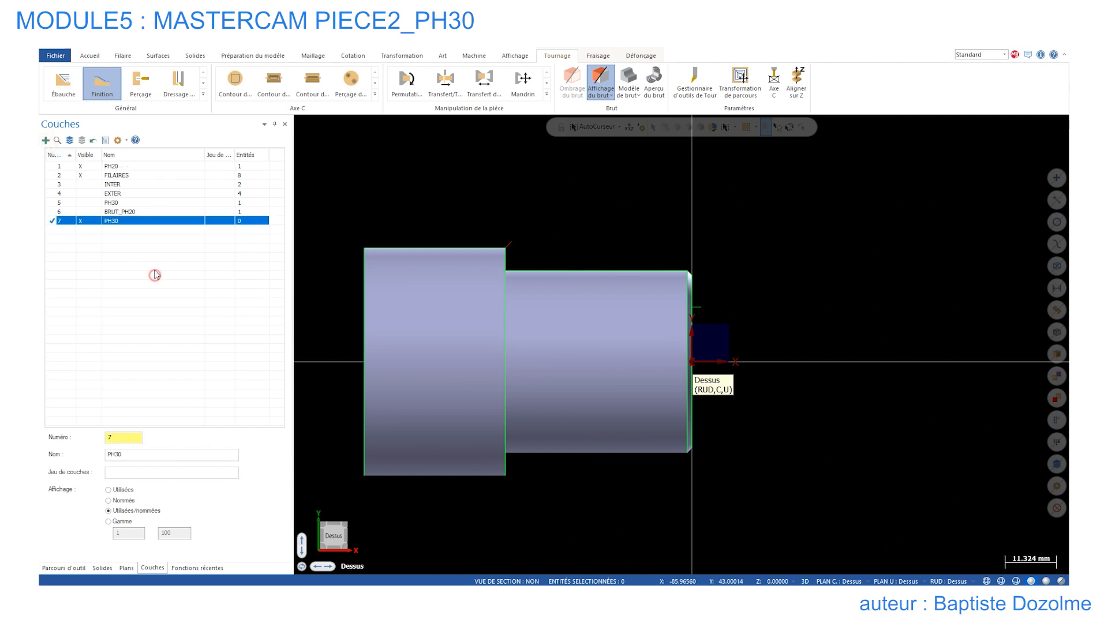
- Copy the PH20 solid to the active layer 7, PH30
{"action": "left_click", "coordinate": [408, 277]}
{"action": "right_click", "coordinate": [445, 314]}
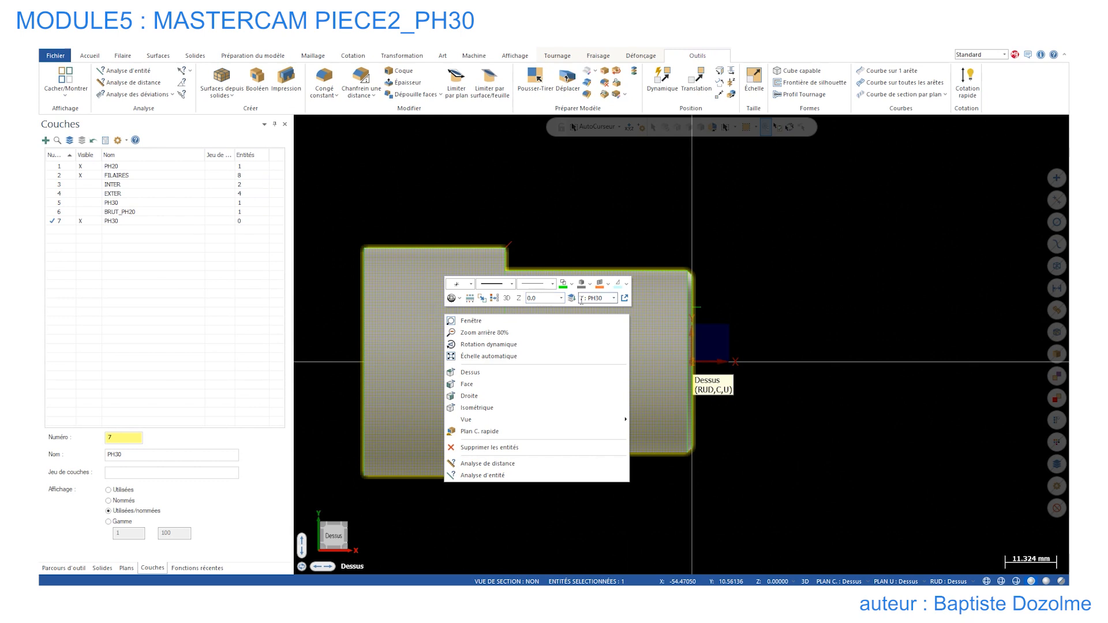
{"action": "left_click", "coordinate": [571, 297]}
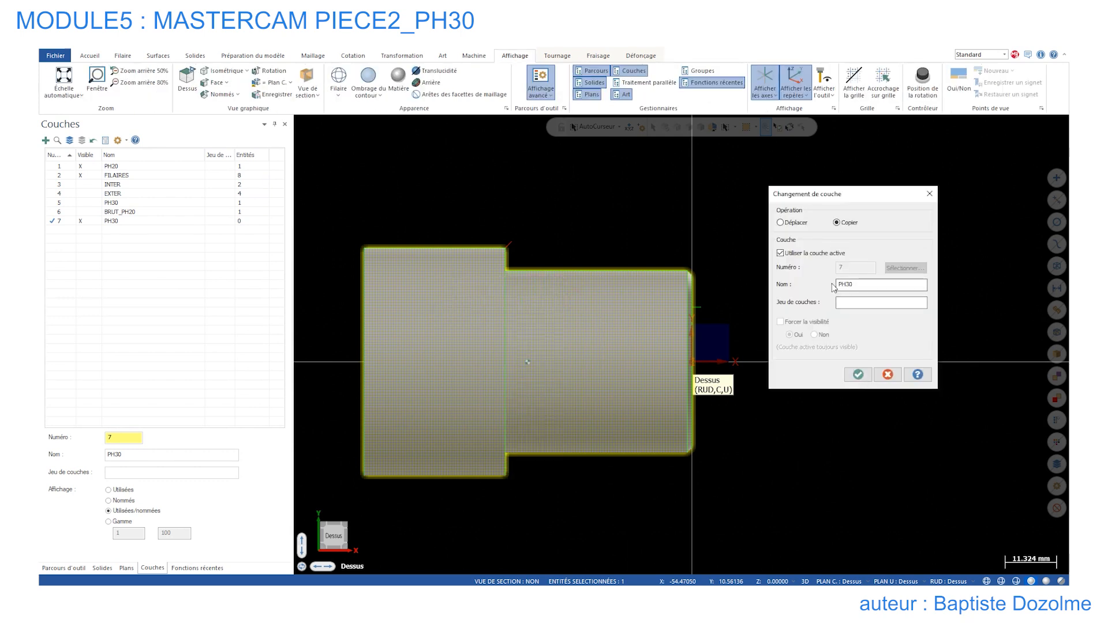
{"action": "left_click", "coordinate": [858, 374]}
- Hide the PH20 and FILAIRES layers so only the copied solid's layer stays displayed
{"action": "left_click", "coordinate": [81, 166]}
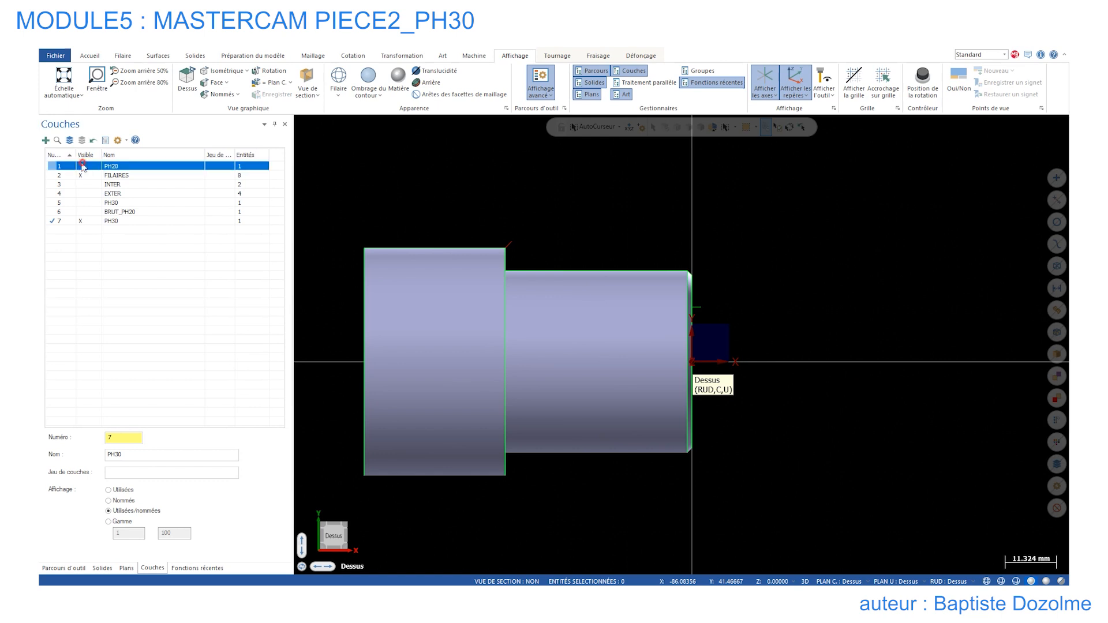
{"action": "left_click", "coordinate": [80, 175]}
{"action": "scroll", "coordinate": [498, 258], "scroll_direction": "down", "scroll_amount": 6}
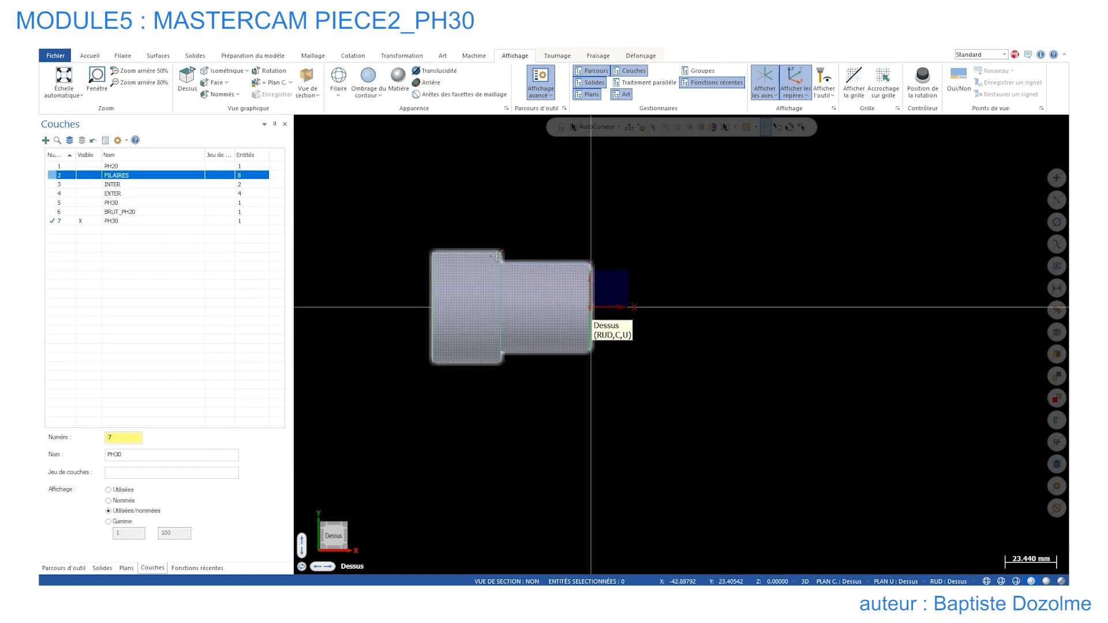
{"action": "scroll", "coordinate": [517, 262], "scroll_direction": "up", "scroll_amount": 4}
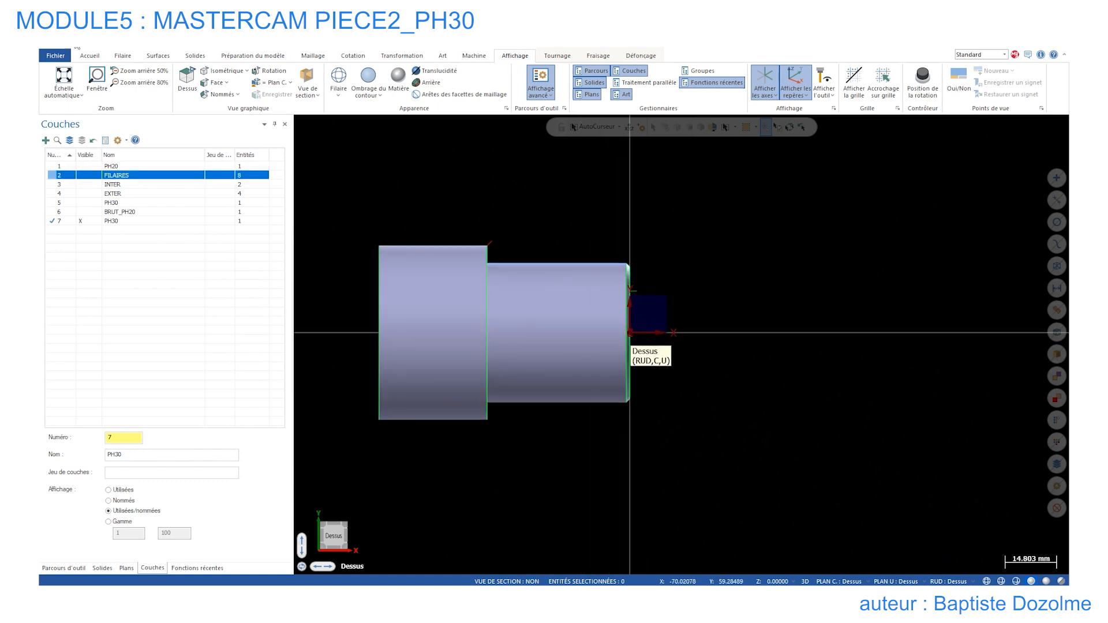
- Merge the SolidWorks part M5_PIECE2.SLDPRT into the file, keeping the added file's layers
{"action": "left_click", "coordinate": [54, 56]}
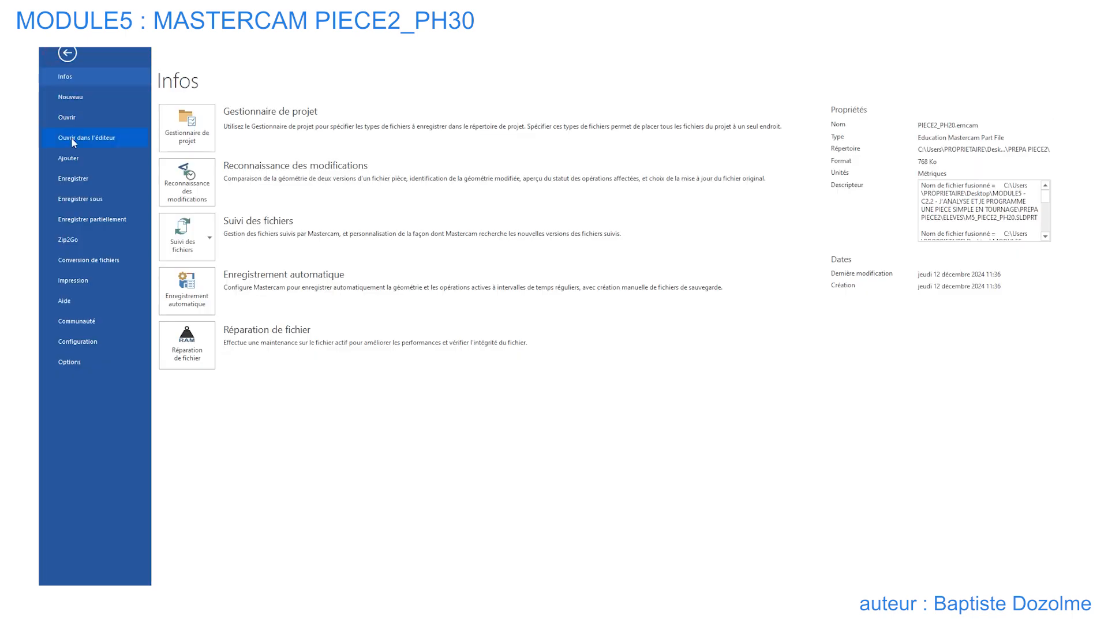
{"action": "left_click", "coordinate": [77, 159]}
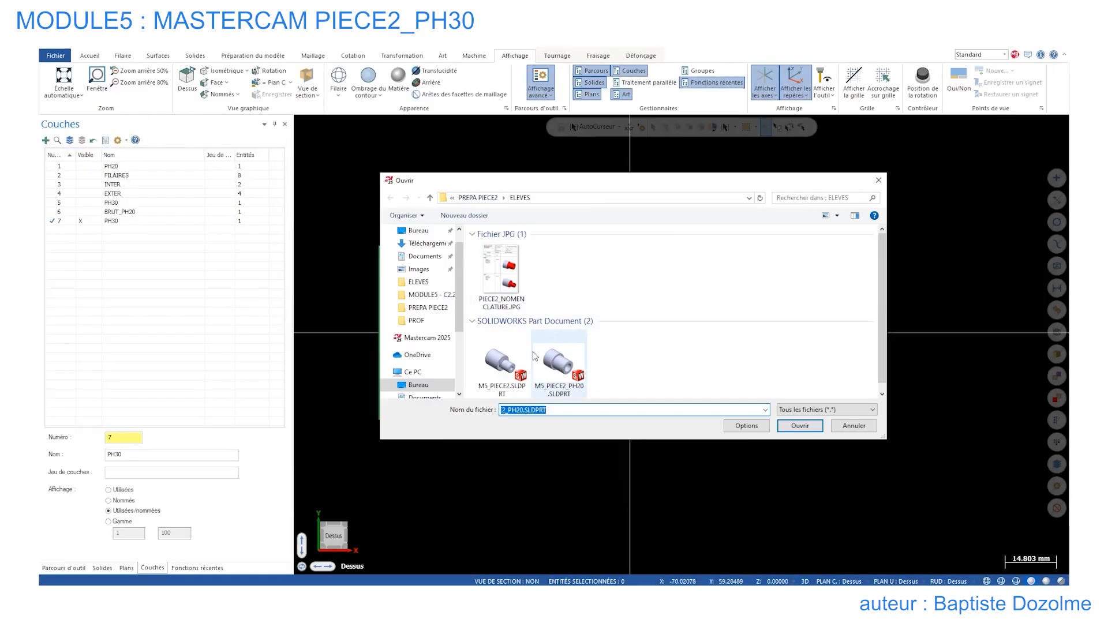
{"action": "double_click", "coordinate": [502, 363]}
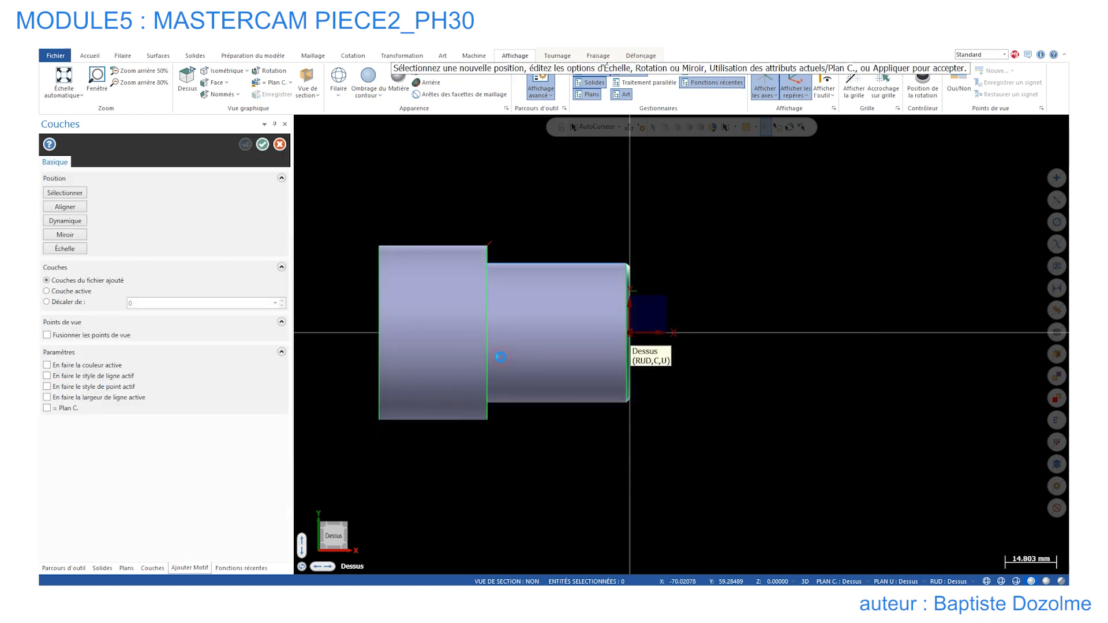
{"action": "left_click", "coordinate": [262, 145]}
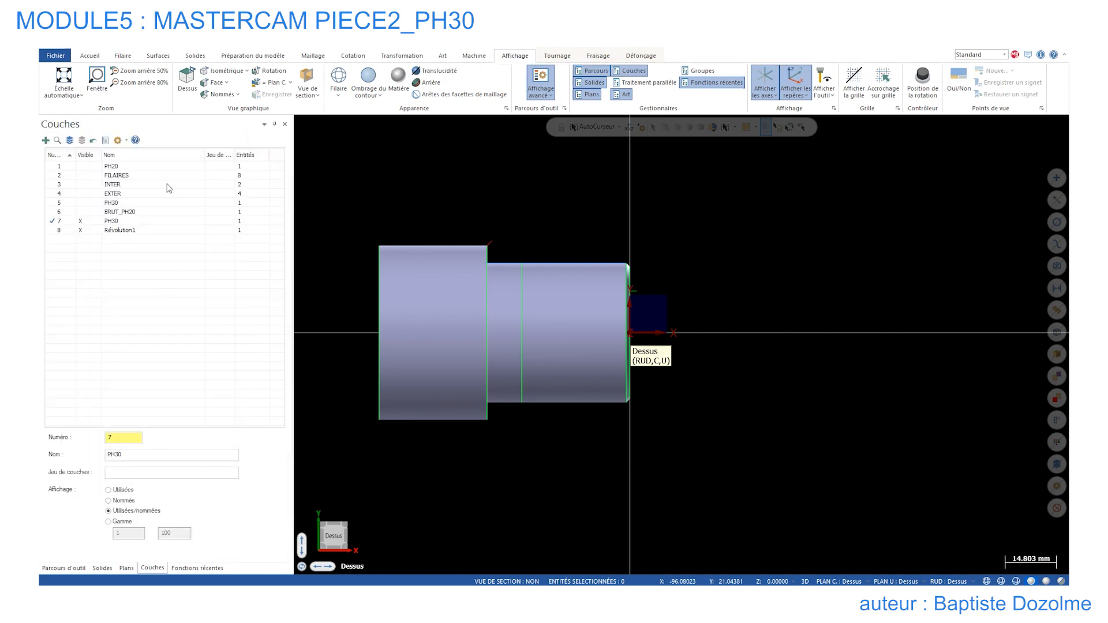
- Make layer 8, Révolution1, active and rename layer 7 as BRUT_PH30, leaving both layers displayed
{"action": "left_click", "coordinate": [51, 230]}
{"action": "left_click", "coordinate": [81, 222]}
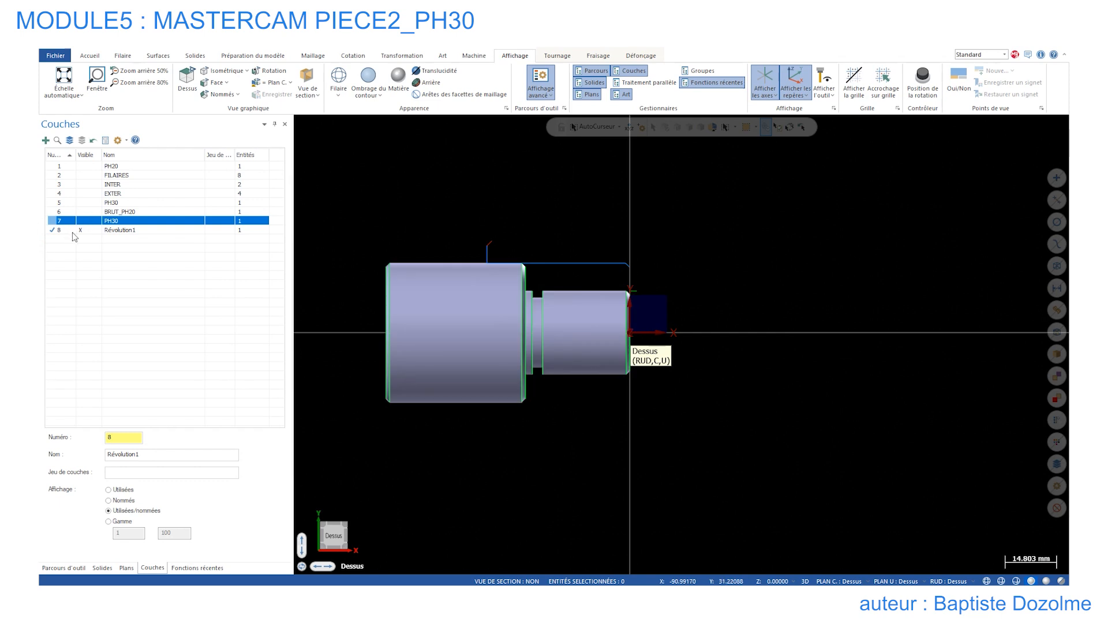
{"action": "left_click", "coordinate": [117, 223]}
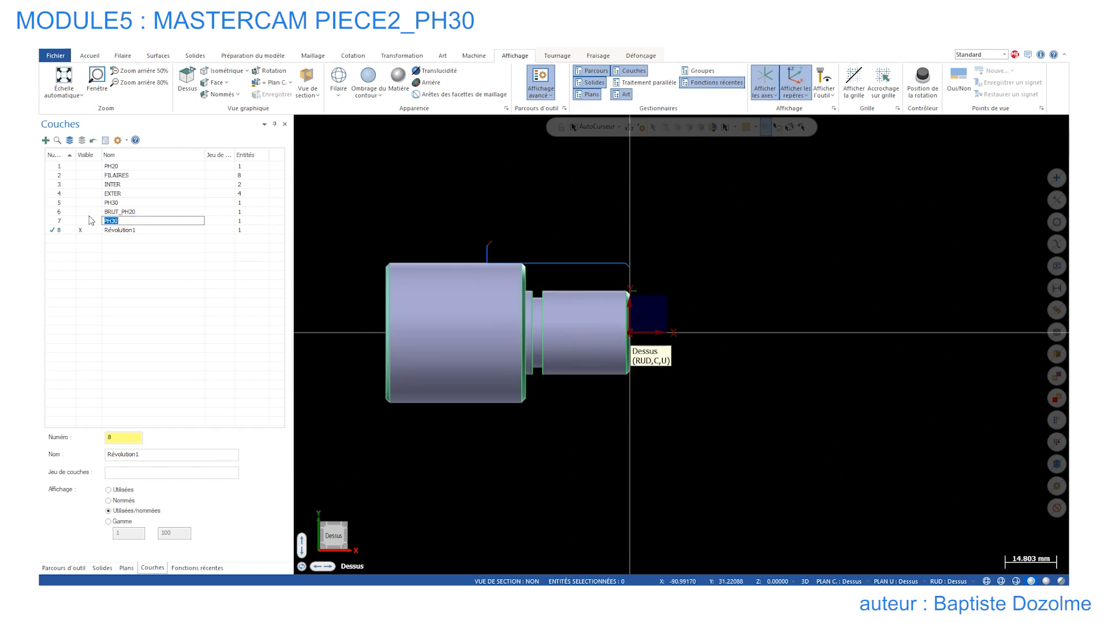
{"action": "type", "text": "BRUT_PH30"}
{"action": "key", "text": "Return"}
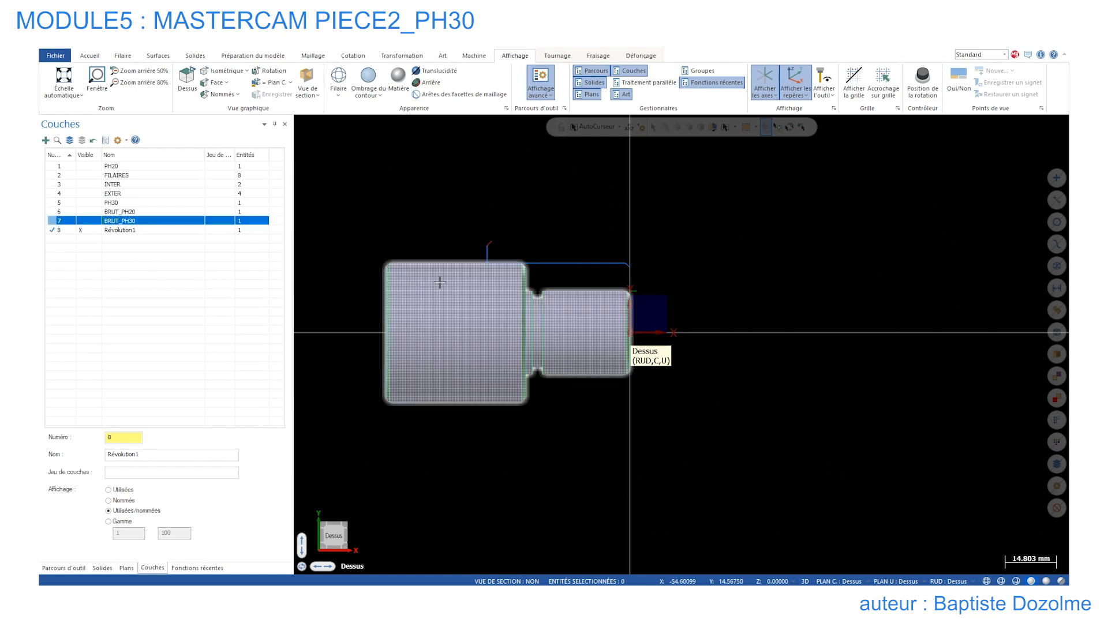
{"action": "left_click", "coordinate": [80, 221]}
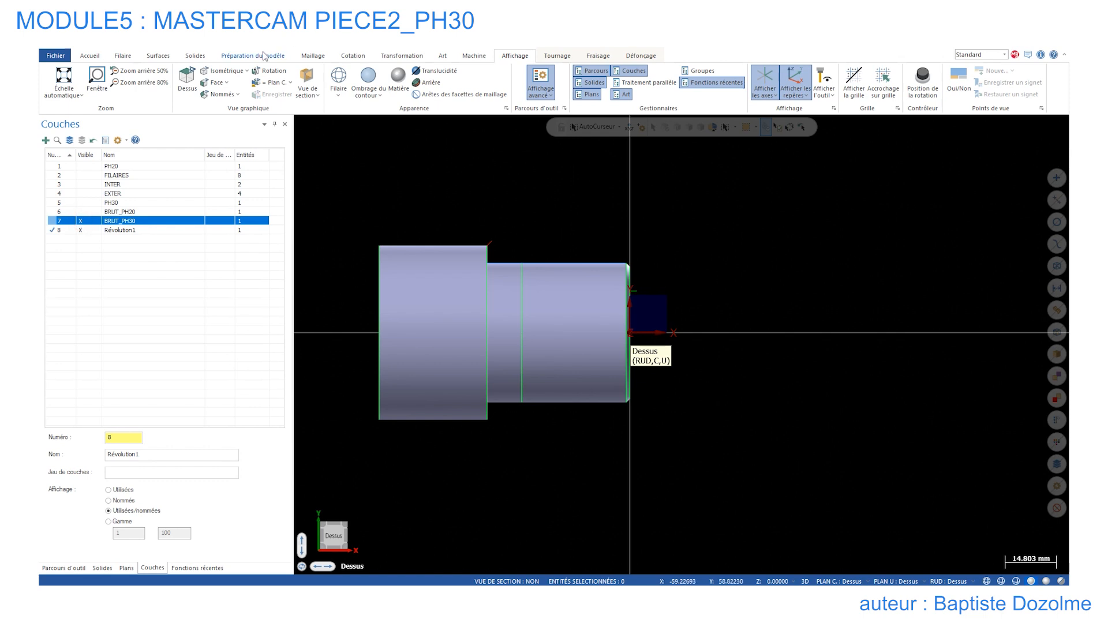
- Rotate the BRUT_PH30 solid by -180° with the Dynamic transform in move mode, using the origin at its front face centre as pivot
{"action": "left_click", "coordinate": [403, 56]}
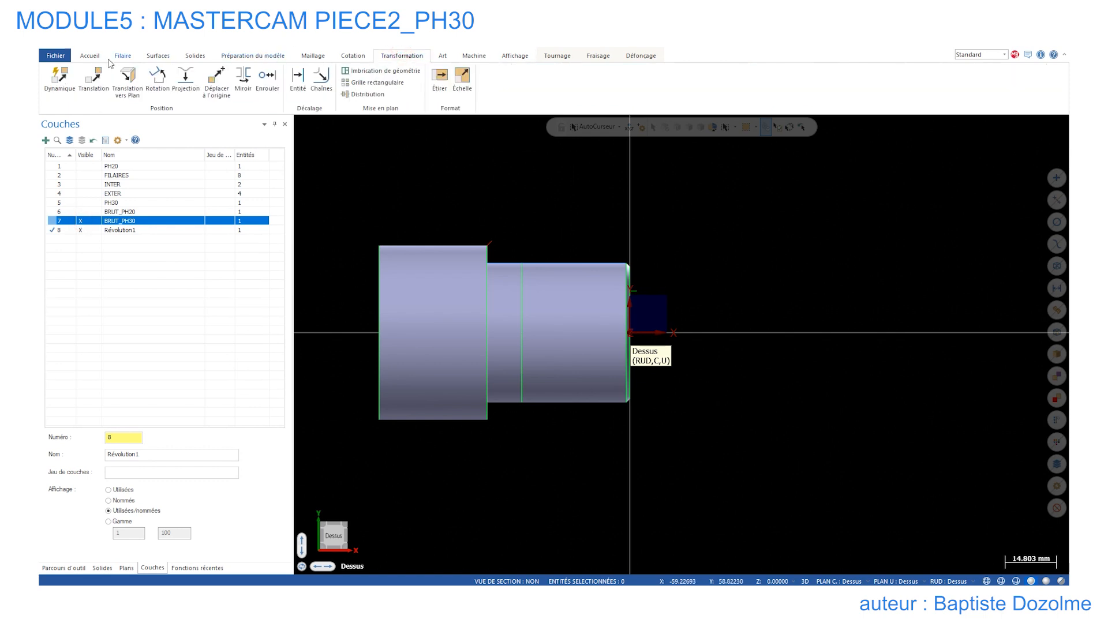
{"action": "left_click", "coordinate": [59, 80]}
{"action": "left_click", "coordinate": [410, 295]}
{"action": "key", "text": "Return"}
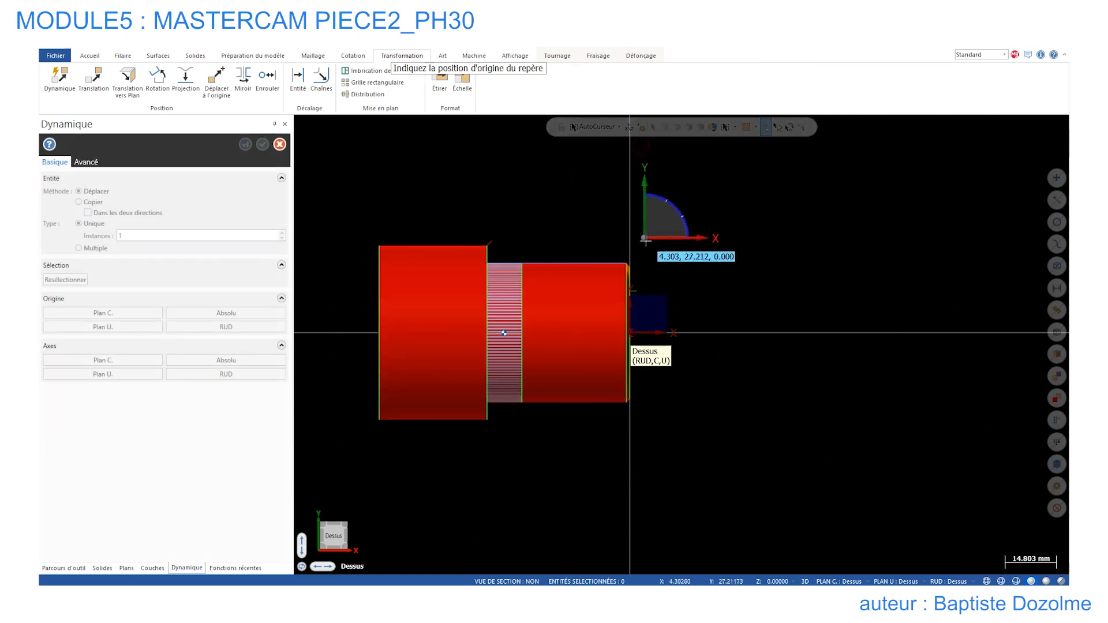
{"action": "middle_click_drag", "start_coordinate": [601, 230], "coordinate": [599, 246]}
{"action": "left_click", "coordinate": [634, 330]}
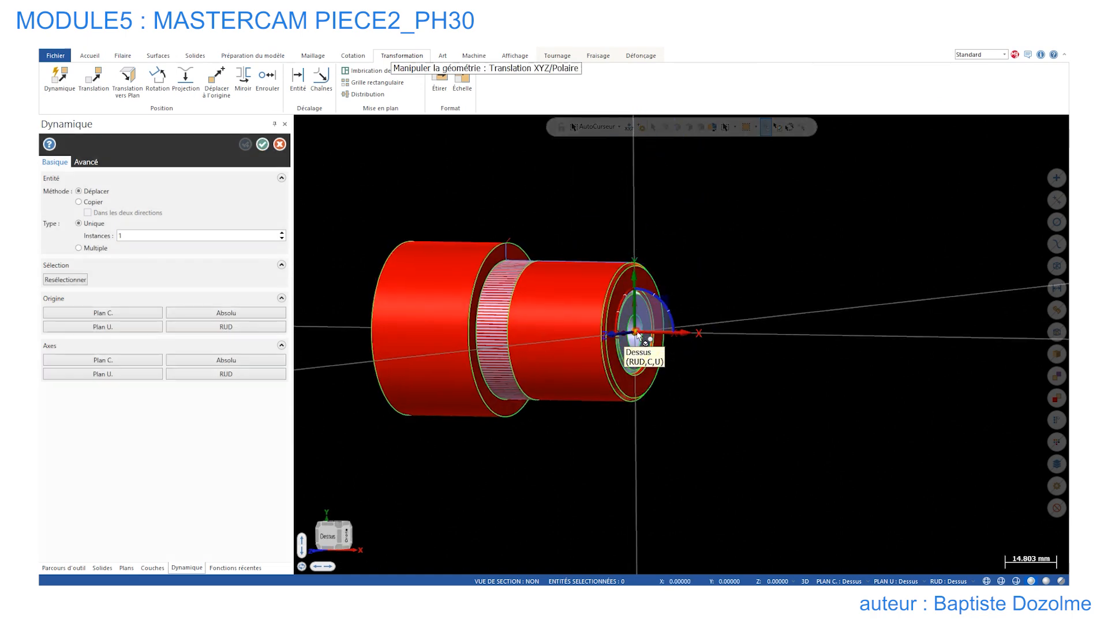
{"action": "left_click", "coordinate": [649, 294]}
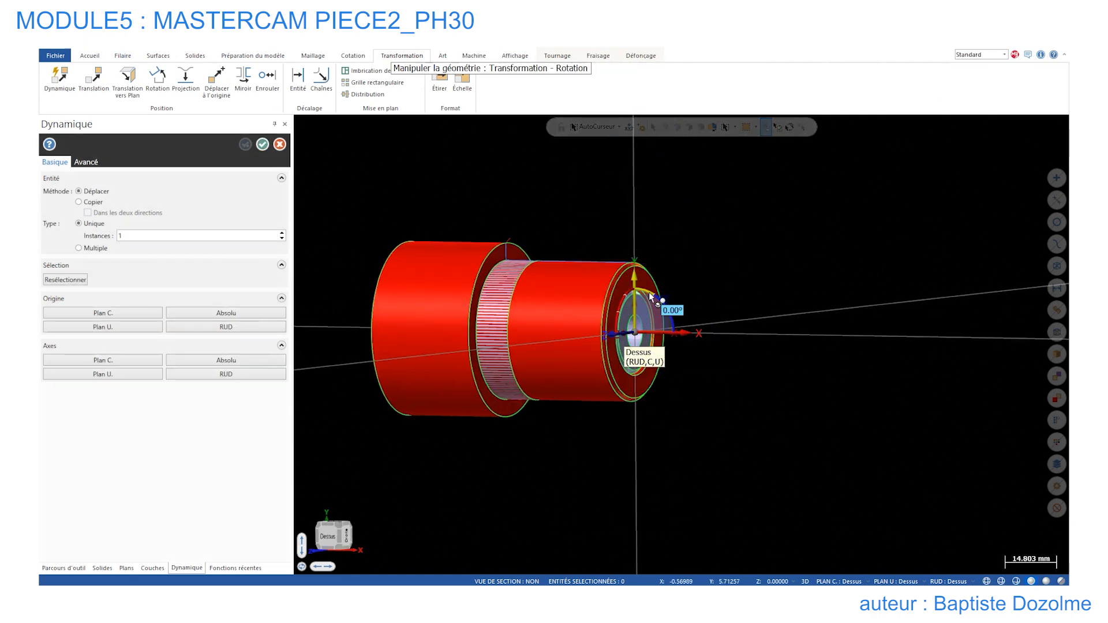
{"action": "left_click", "coordinate": [648, 292]}
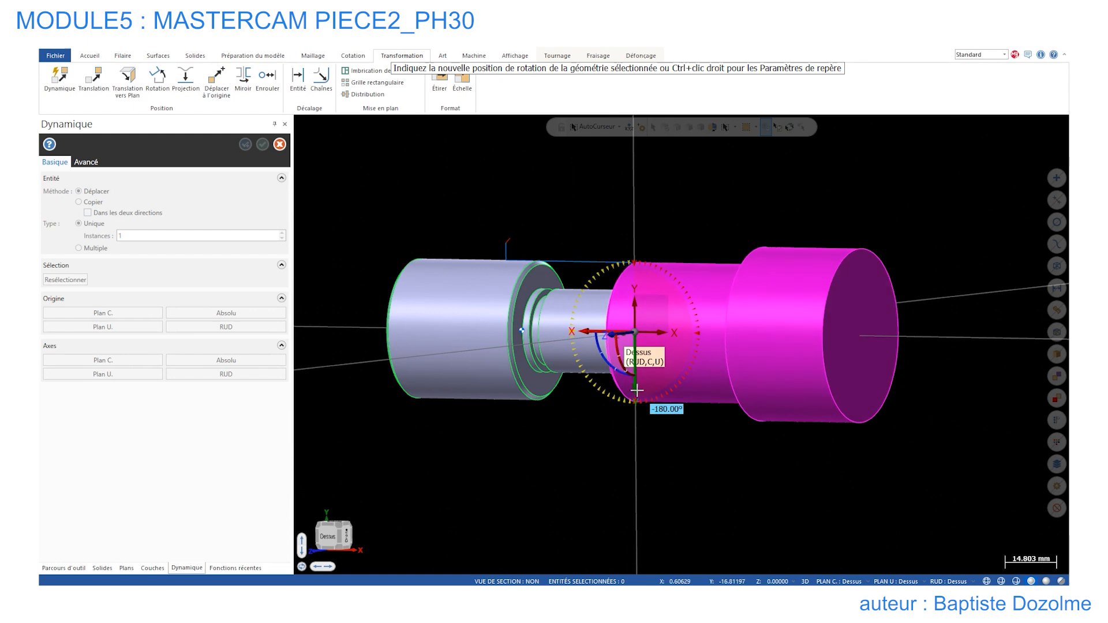
{"action": "left_click", "coordinate": [637, 390]}
{"action": "key", "text": "Return"}
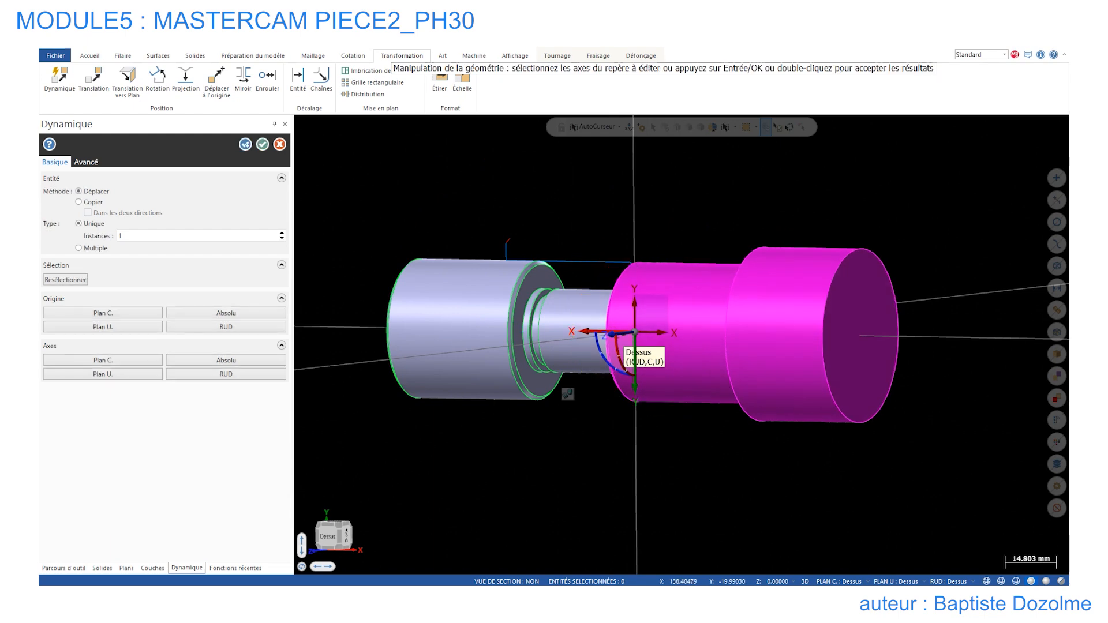
- Move the rotated stock's reference origin to the center of the finished part's rear face at X-70 and accept the transform
{"action": "middle_click_drag", "start_coordinate": [577, 225], "coordinate": [672, 253]}
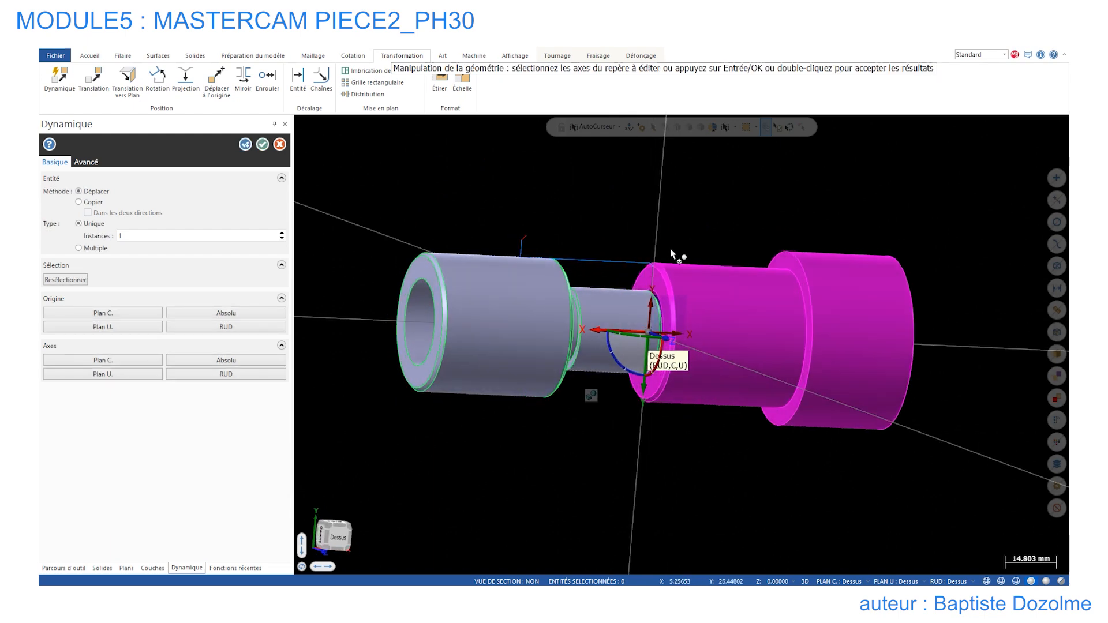
{"action": "left_click", "coordinate": [650, 332]}
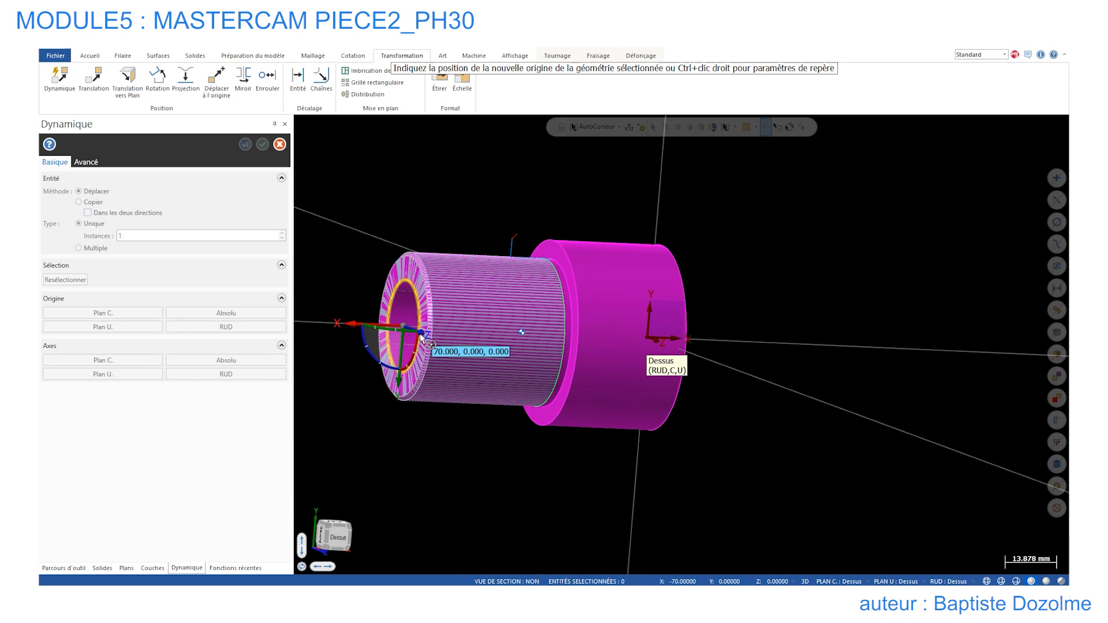
{"action": "left_click", "coordinate": [426, 334]}
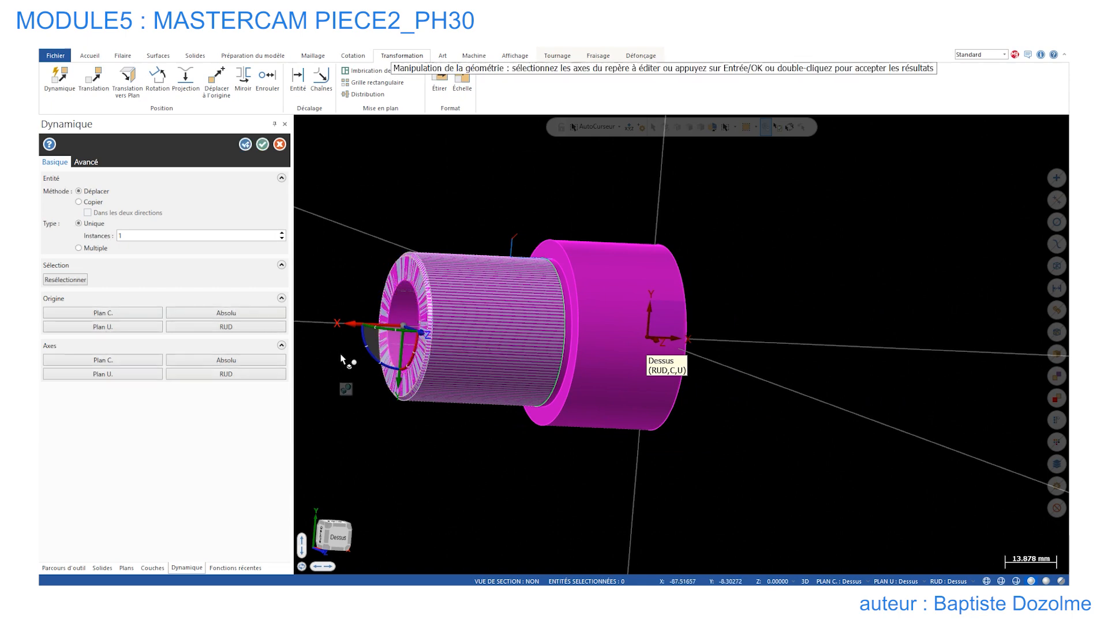
{"action": "left_click", "coordinate": [263, 145]}
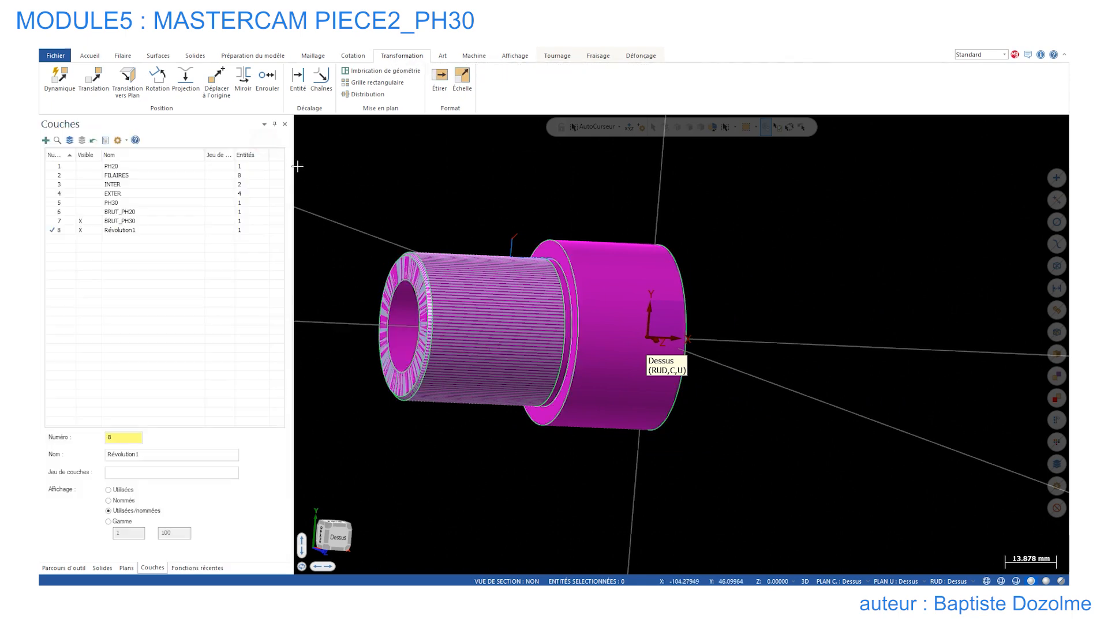
{"action": "mouse_move", "coordinate": [494, 217]}
{"action": "middle_mouse_down"}
{"action": "mouse_move", "coordinate": [415, 203]}
{"action": "mouse_move", "coordinate": [462, 228]}
{"action": "mouse_move", "coordinate": [529, 218]}
{"action": "mouse_move", "coordinate": [539, 237]}
{"action": "mouse_move", "coordinate": [403, 215]}
{"action": "mouse_move", "coordinate": [286, 228]}
{"action": "middle_mouse_up"}
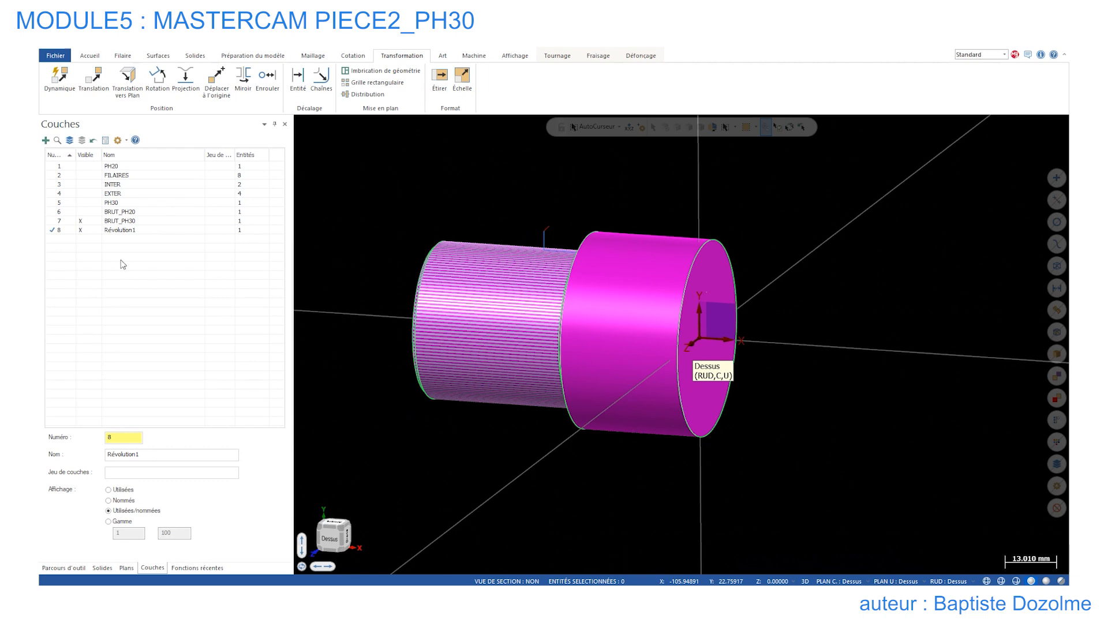
- Rename layer 8 as PH30
{"action": "double_click", "coordinate": [117, 230]}
{"action": "type", "text": "PH30"}
{"action": "key", "text": "Return"}
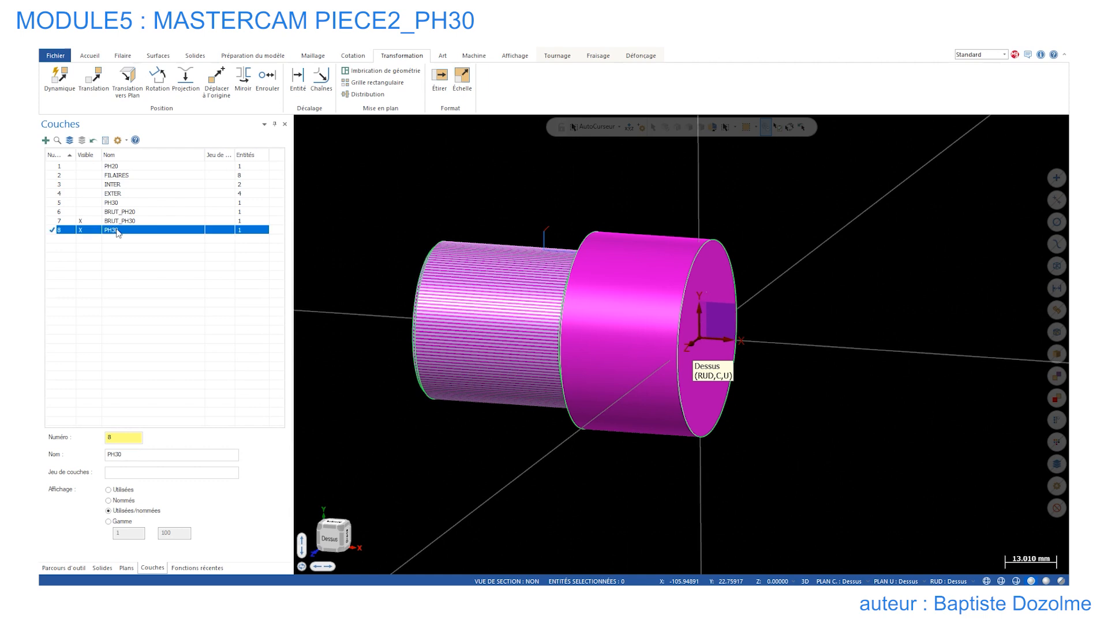
- Hide and redisplay the BRUT_PH30 layer to inspect the finished part, and clear the transformation colors
{"action": "left_click", "coordinate": [80, 222]}
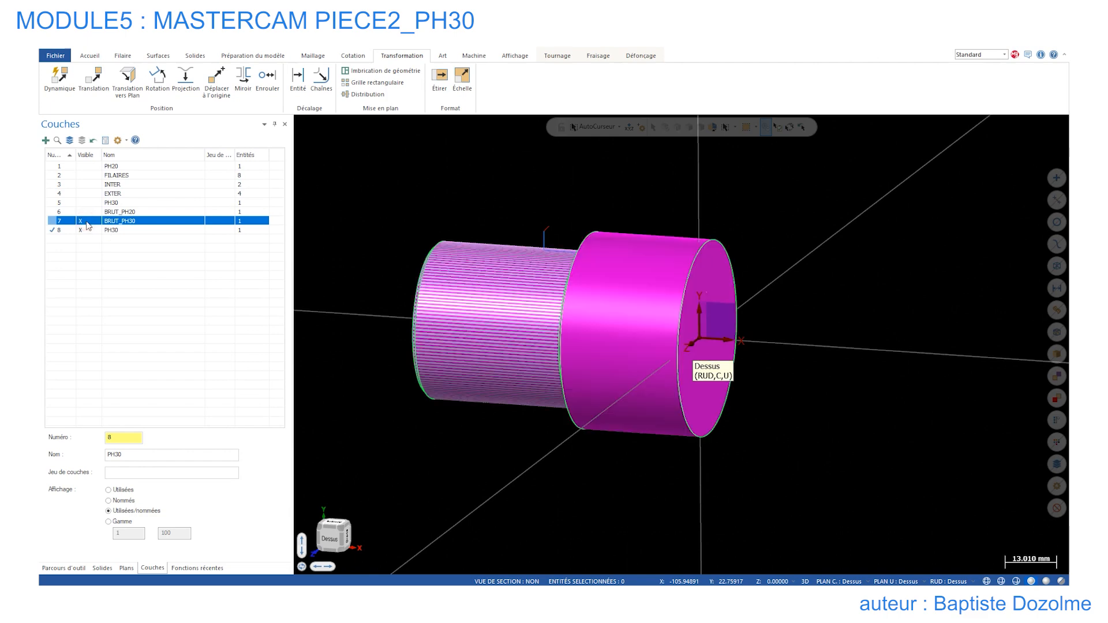
{"action": "left_click", "coordinate": [87, 223]}
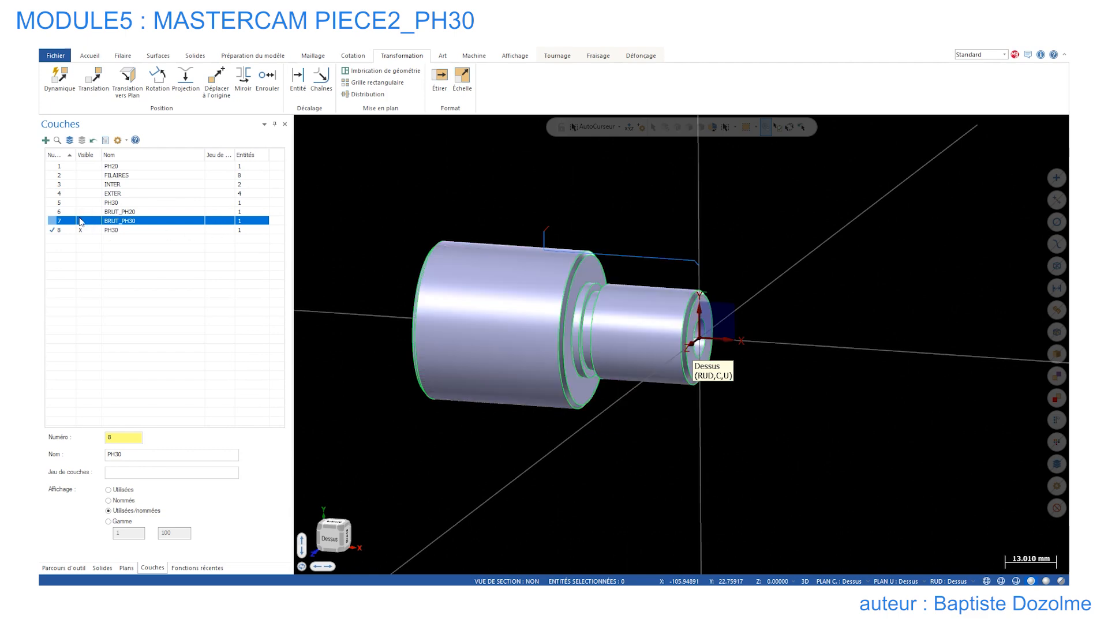
{"action": "left_click", "coordinate": [81, 222]}
{"action": "right_click", "coordinate": [378, 186]}
{"action": "left_click", "coordinate": [426, 173]}
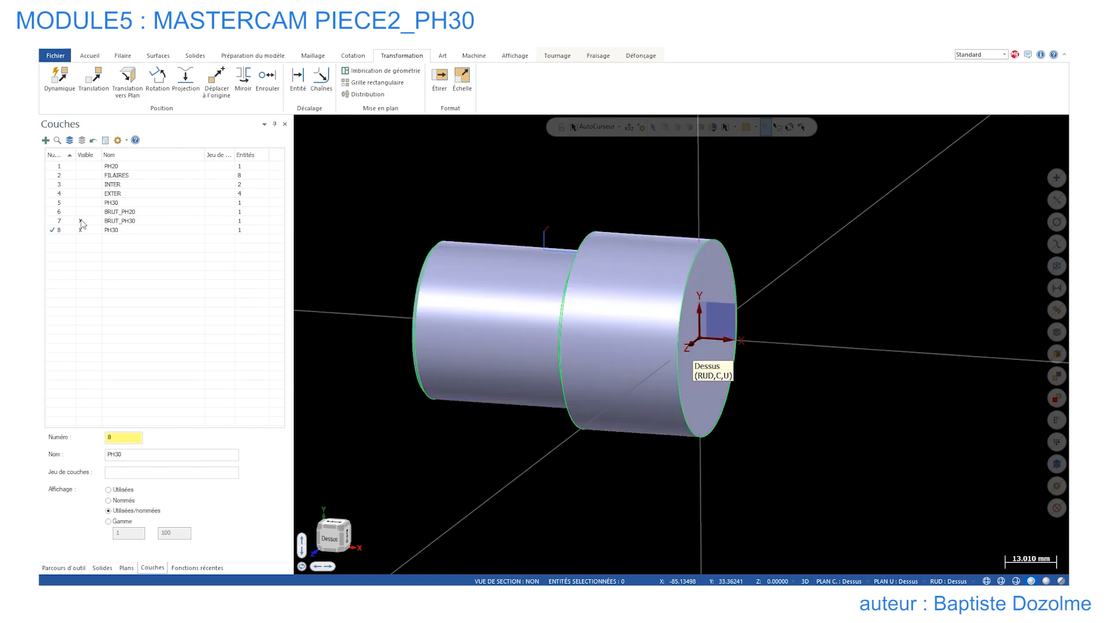
- In the PH30 machine group's stock setup, define the left spindle stock as a solid entity from the BRUT_PH30 solid, with right stock display off
{"action": "left_click", "coordinate": [63, 568]}
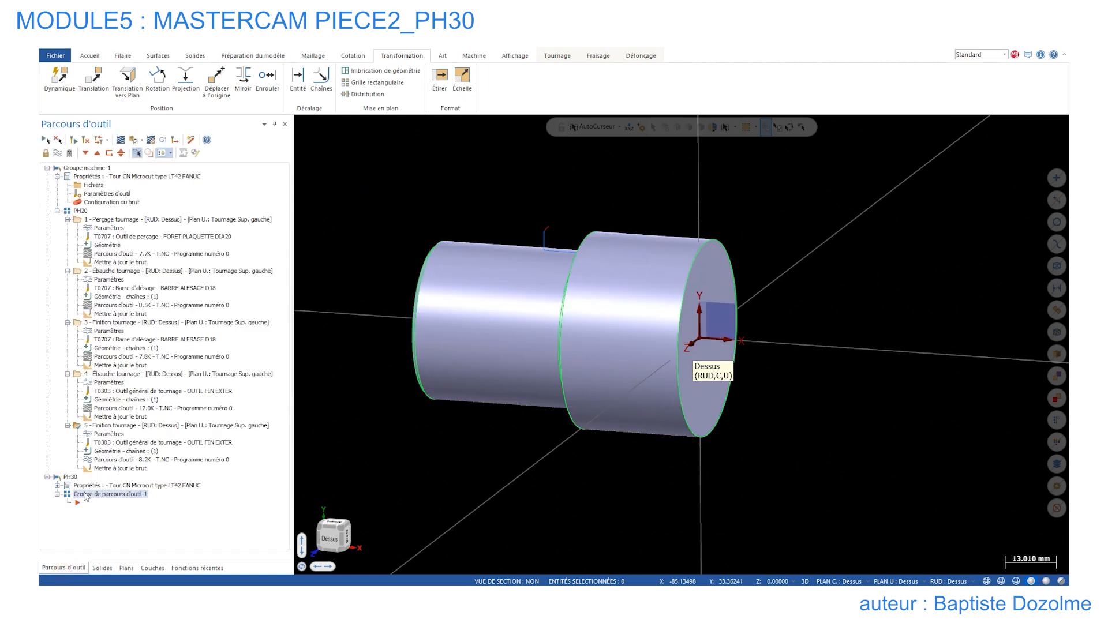
{"action": "left_click", "coordinate": [58, 486]}
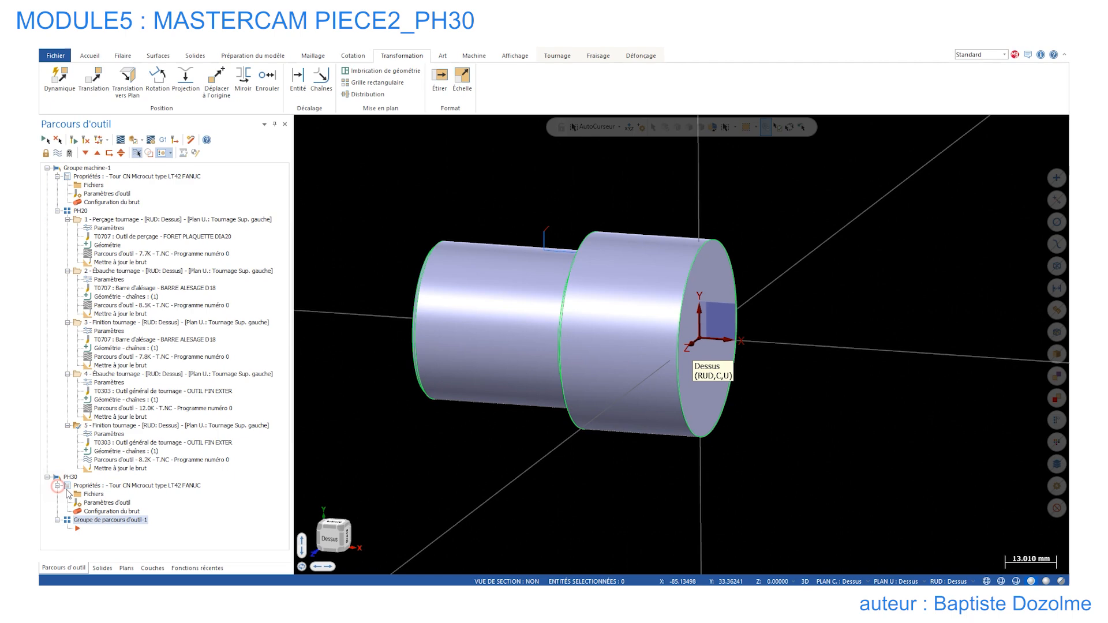
{"action": "left_click", "coordinate": [107, 511]}
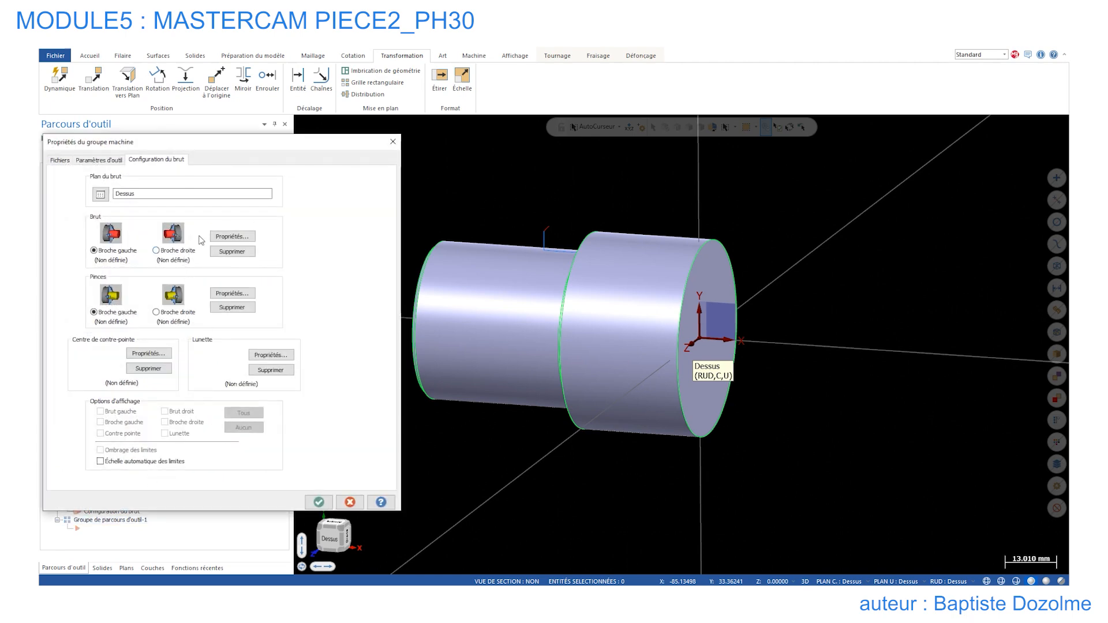
{"action": "left_click", "coordinate": [236, 239]}
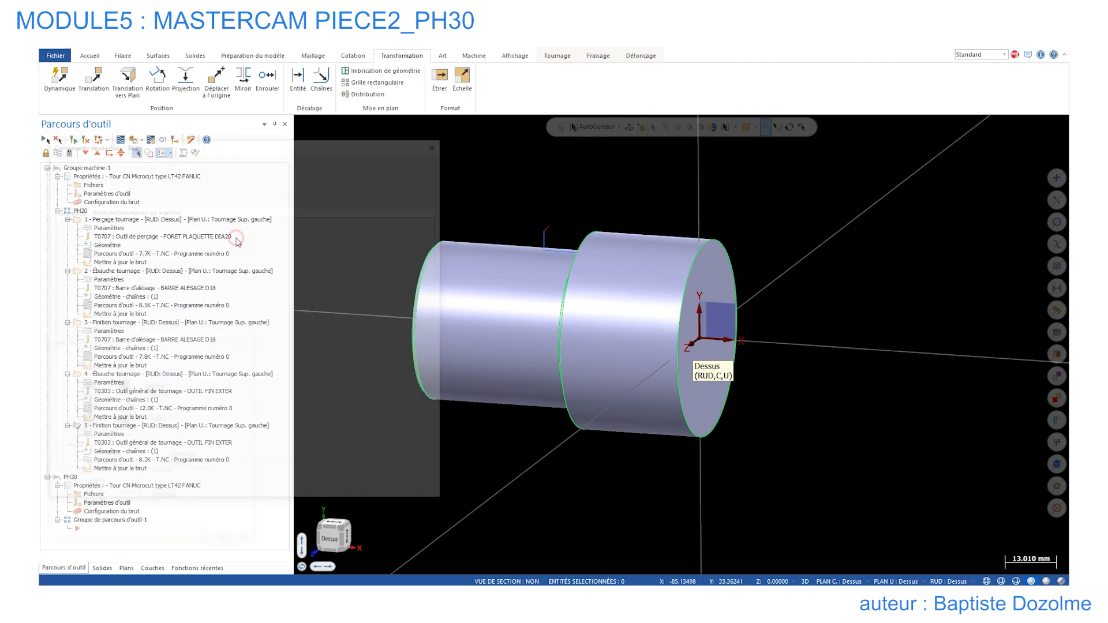
{"action": "left_click", "coordinate": [164, 231]}
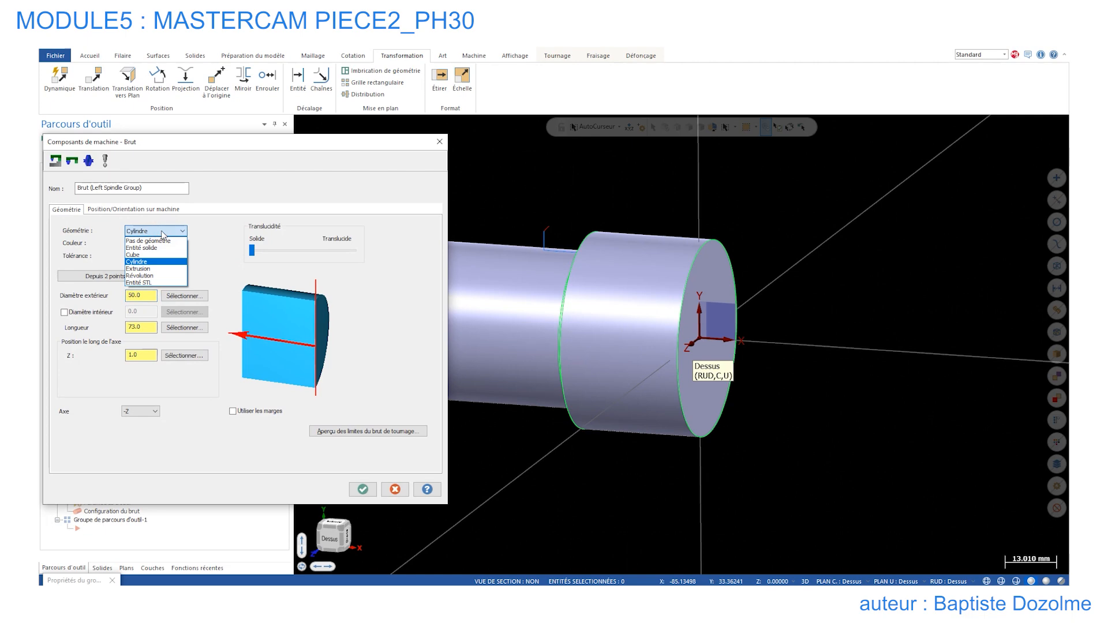
{"action": "left_click", "coordinate": [152, 247]}
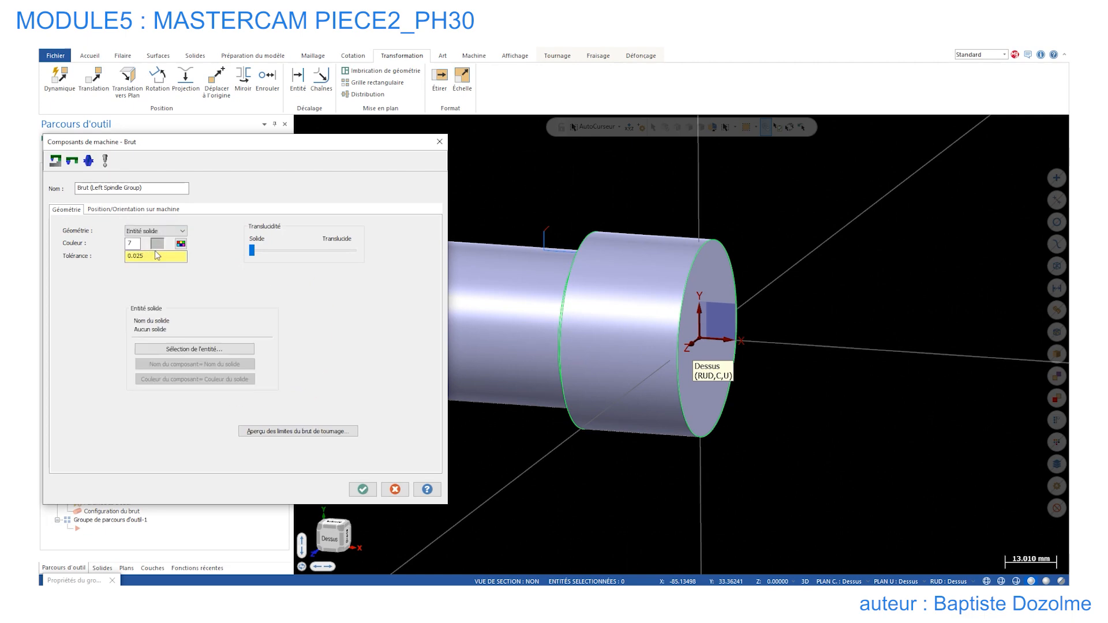
{"action": "left_click", "coordinate": [218, 349]}
{"action": "left_click", "coordinate": [606, 337]}
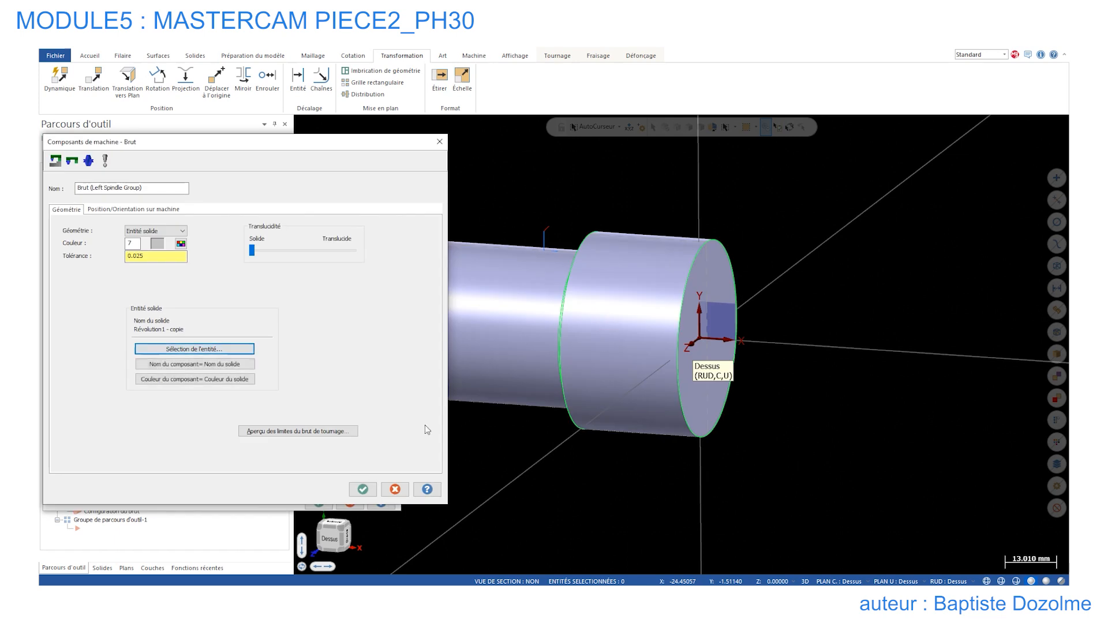
{"action": "left_click", "coordinate": [361, 491]}
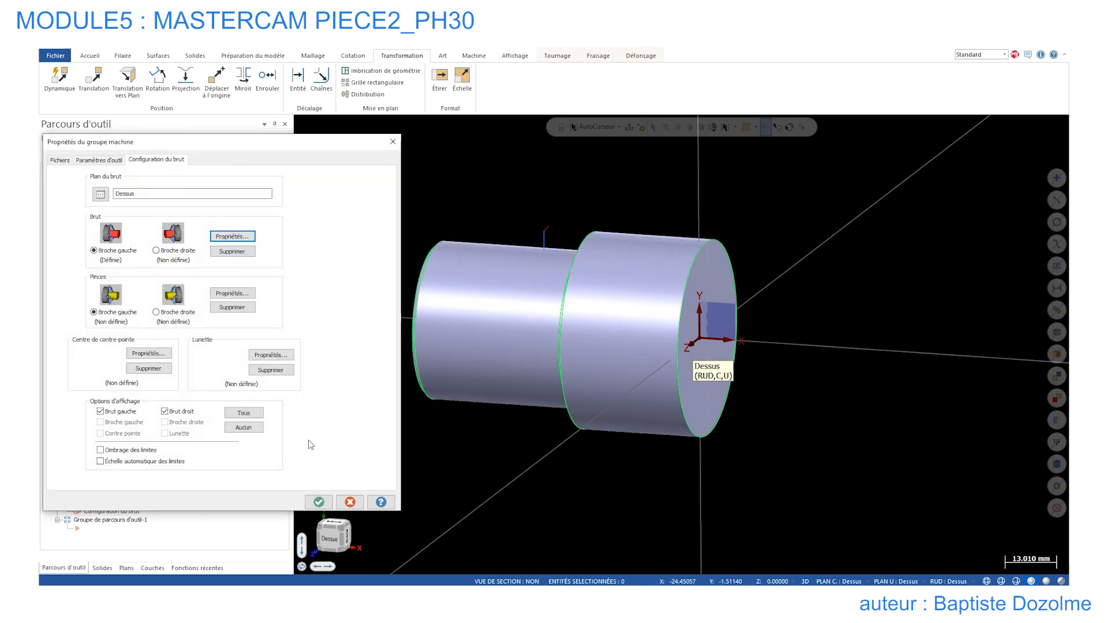
{"action": "left_click", "coordinate": [165, 412]}
{"action": "left_click", "coordinate": [320, 502]}
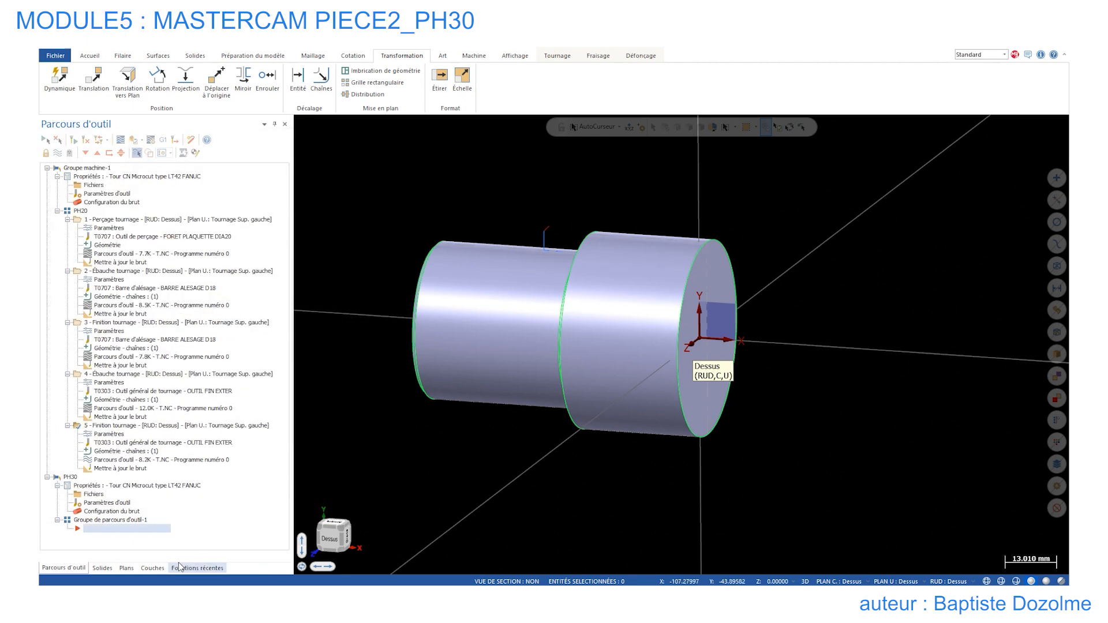
- Hide the BRUT_PH30 layer, shade the defined stock around the finished part, and return to the toolpath manager
{"action": "left_click", "coordinate": [153, 568]}
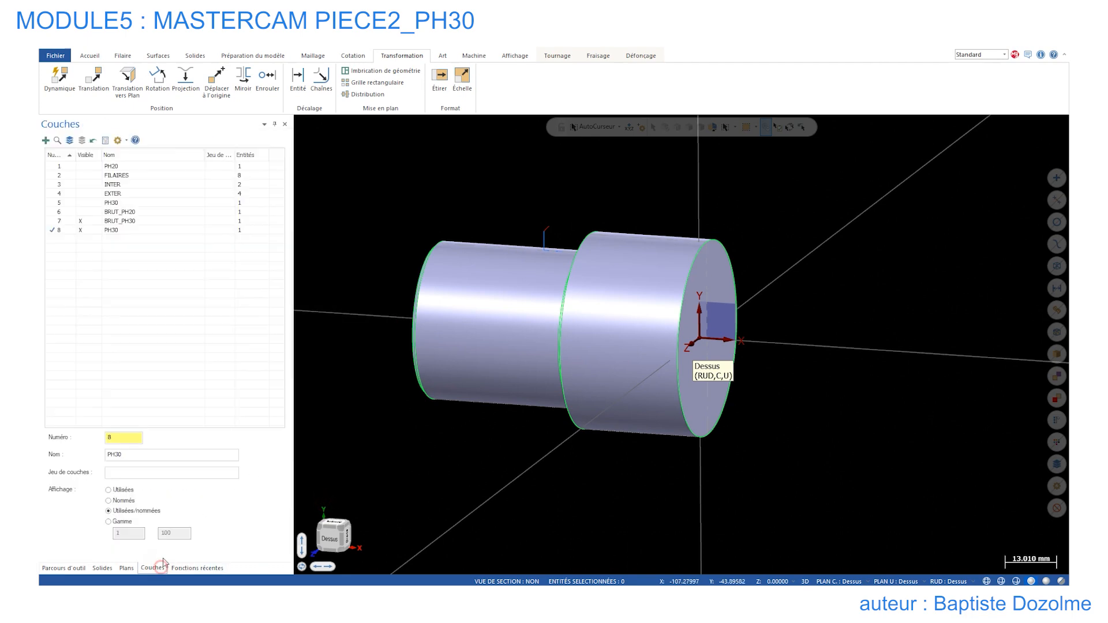
{"action": "left_click", "coordinate": [86, 222]}
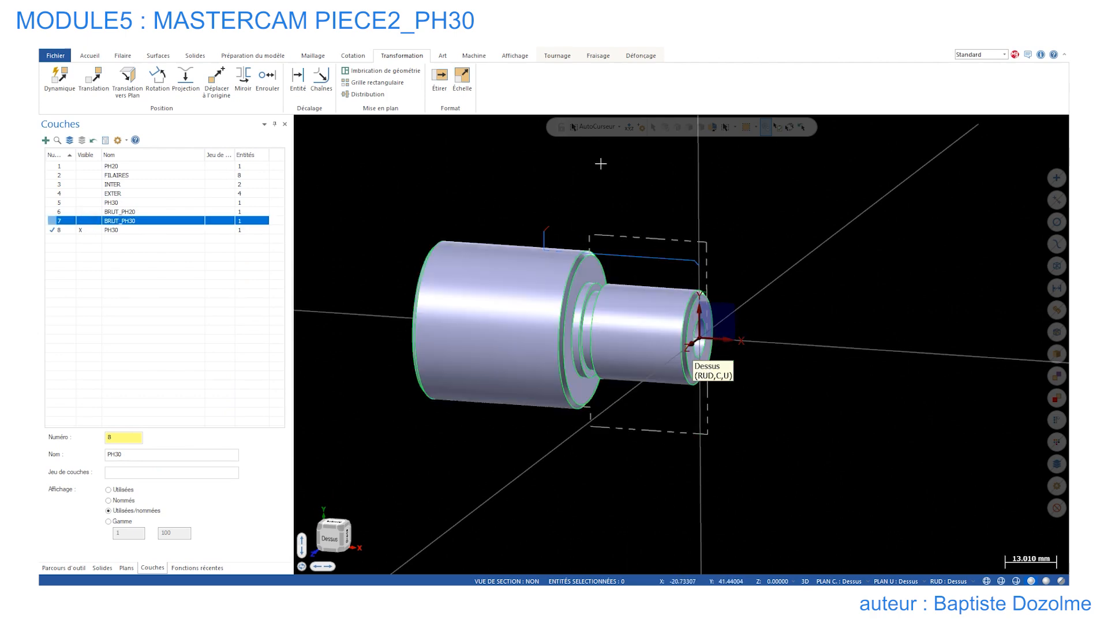
{"action": "left_click", "coordinate": [568, 57]}
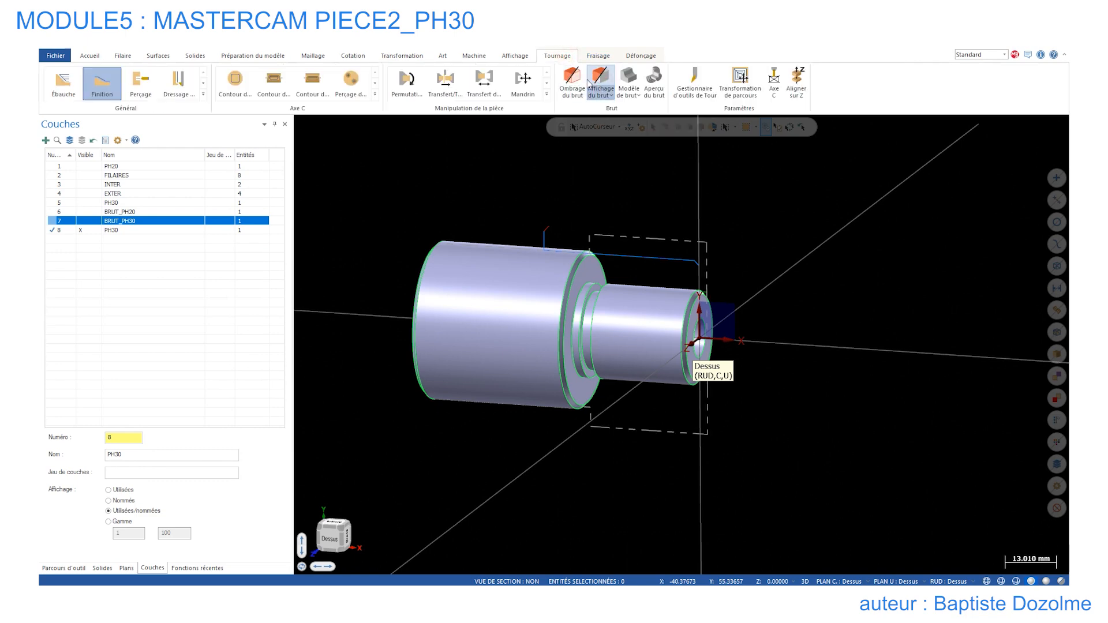
{"action": "left_click", "coordinate": [572, 81]}
{"action": "mouse_move", "coordinate": [656, 198]}
{"action": "middle_mouse_down"}
{"action": "mouse_move", "coordinate": [562, 242]}
{"action": "mouse_move", "coordinate": [614, 191]}
{"action": "mouse_move", "coordinate": [683, 235]}
{"action": "mouse_move", "coordinate": [679, 199]}
{"action": "mouse_move", "coordinate": [651, 231]}
{"action": "middle_mouse_up"}
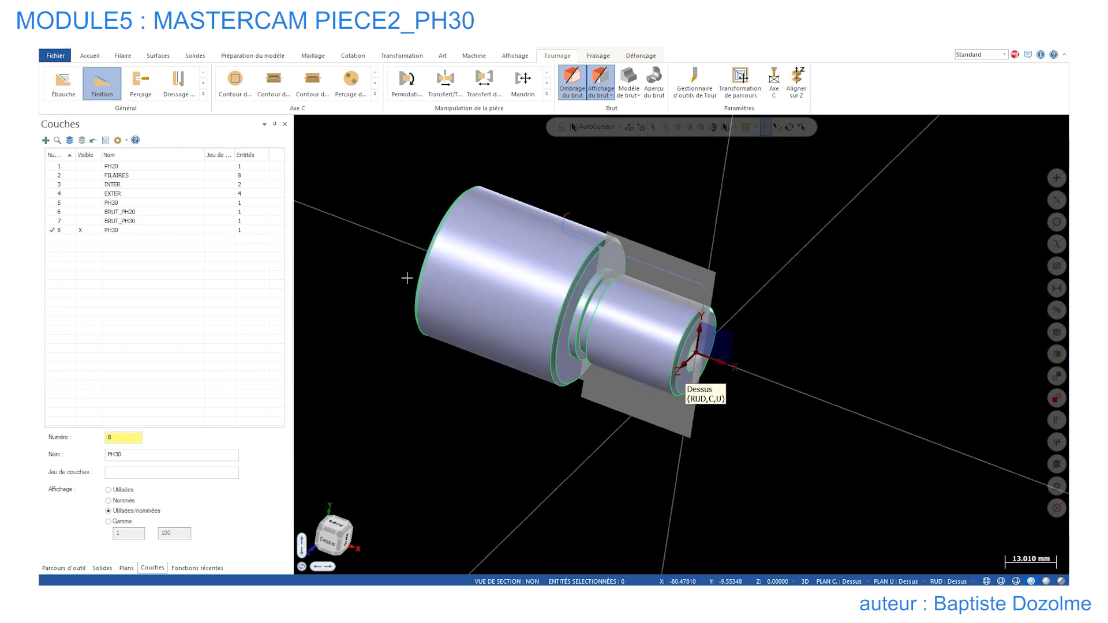
{"action": "left_click", "coordinate": [67, 569]}
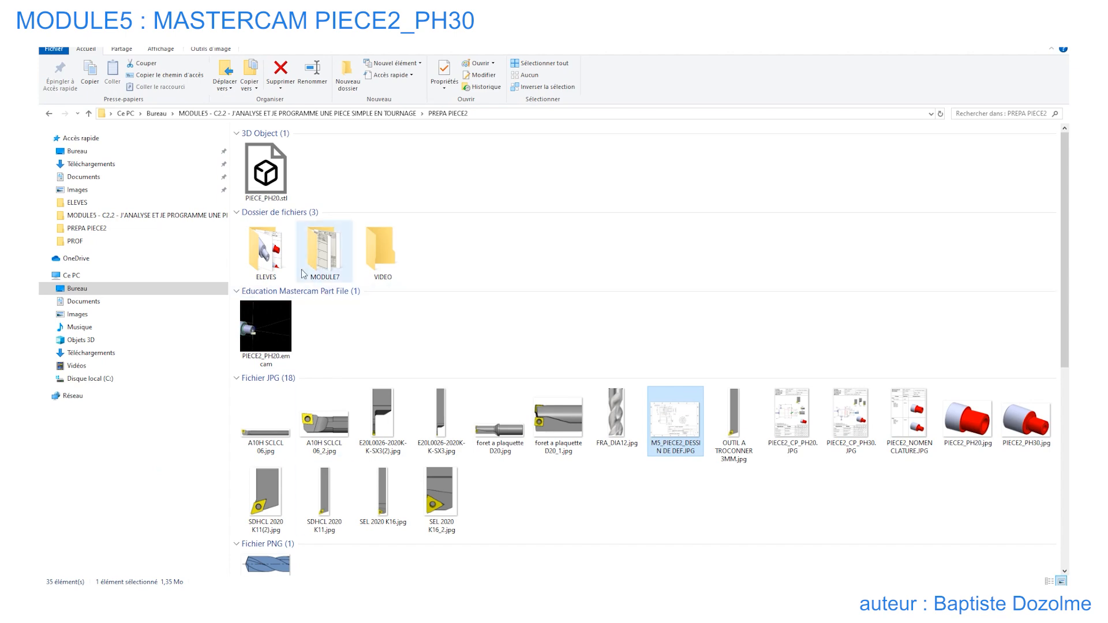
- Switch to File Explorer, open PIECE2_NOMENCLATURE.JPG from the ELEVES folder and read the Ph30 operation list
{"action": "double_click", "coordinate": [270, 247]}
{"action": "double_click", "coordinate": [262, 188]}
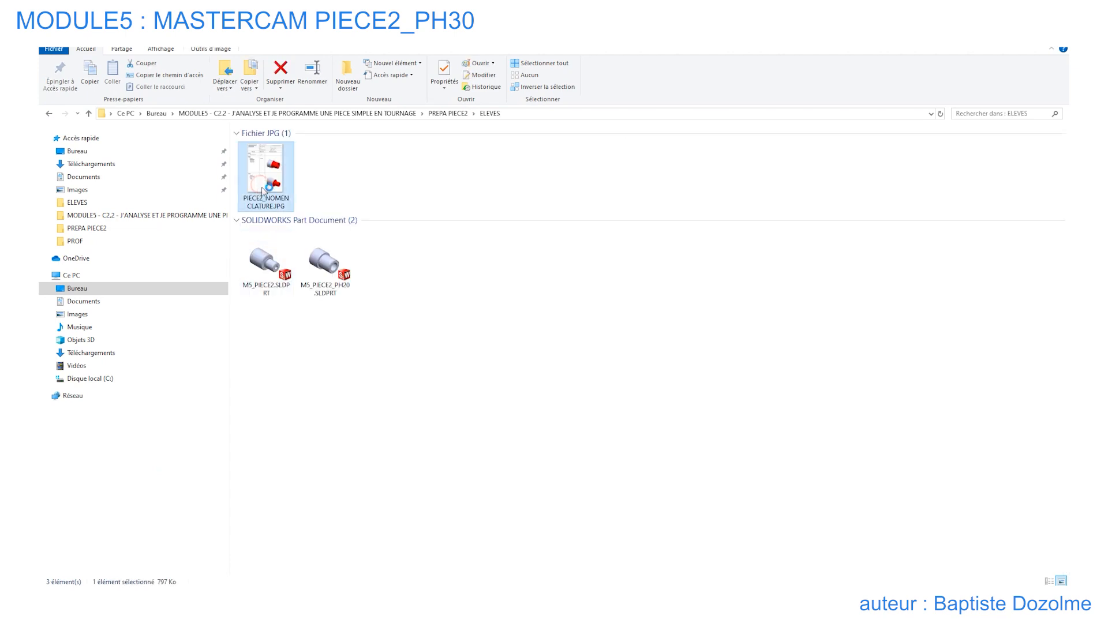
{"action": "scroll", "coordinate": [404, 369], "scroll_direction": "down", "scroll_amount": 3, "text": "ctrl"}
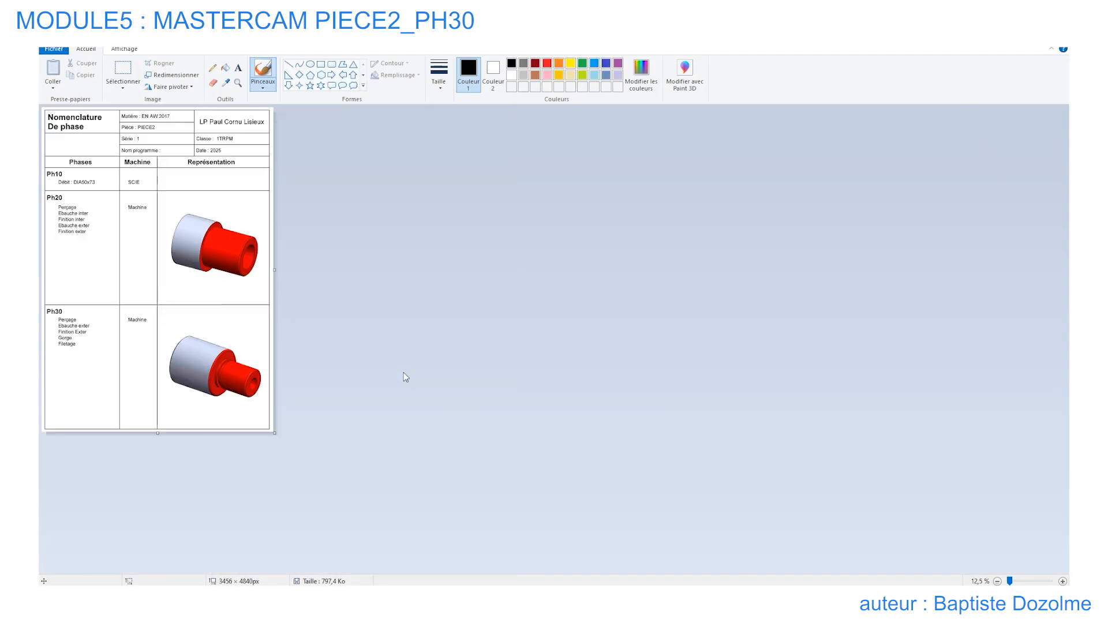
{"action": "scroll", "coordinate": [225, 382], "scroll_direction": "up", "scroll_amount": 2, "text": "ctrl"}
{"action": "scroll", "coordinate": [225, 382], "scroll_direction": "down", "scroll_amount": 2, "text": "ctrl"}
{"action": "scroll", "coordinate": [226, 383], "scroll_direction": "up", "scroll_amount": 1, "text": "ctrl"}
{"action": "scroll", "coordinate": [185, 394], "scroll_direction": "down", "scroll_amount": 4}
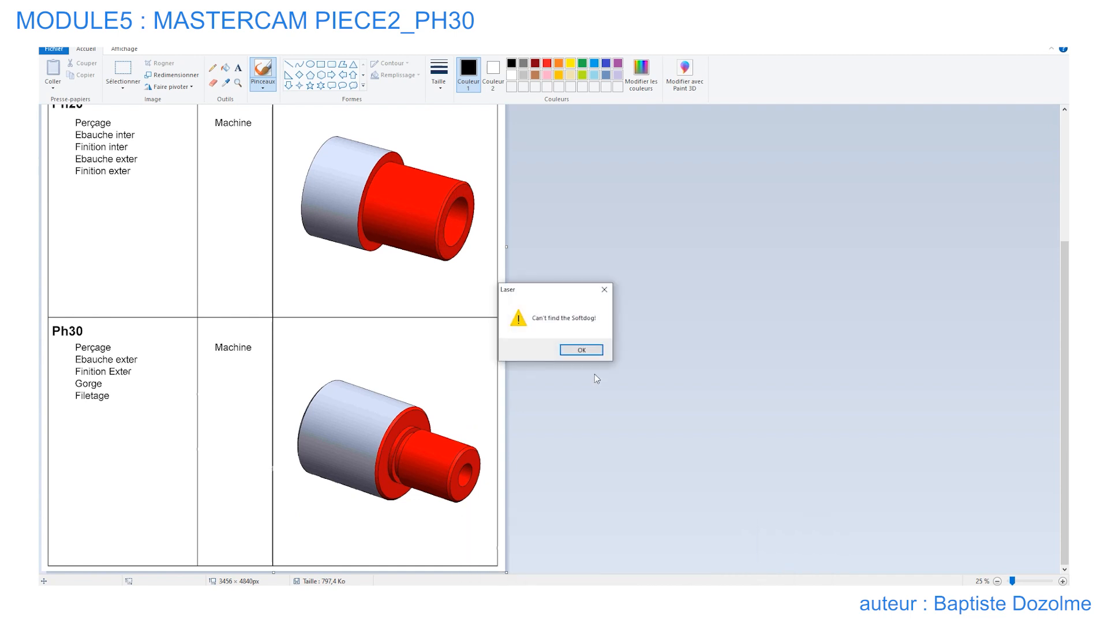
{"action": "left_click", "coordinate": [584, 350]}
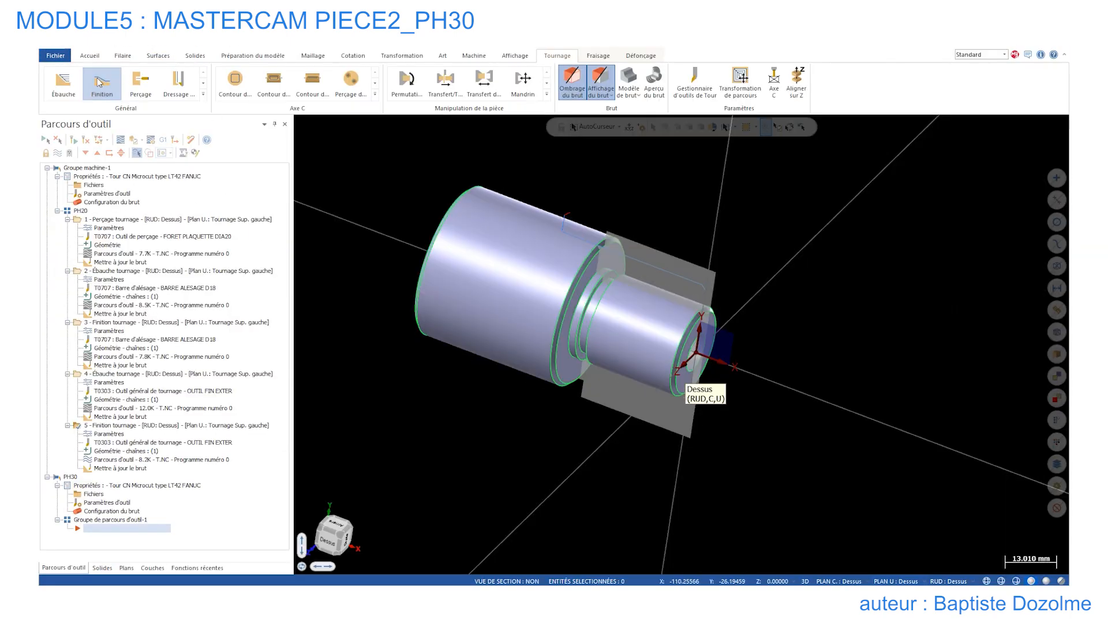
- Start a turning drilling operation in the PH30 group and create a new drill tool of the standard twist drill type
{"action": "left_click", "coordinate": [146, 91]}
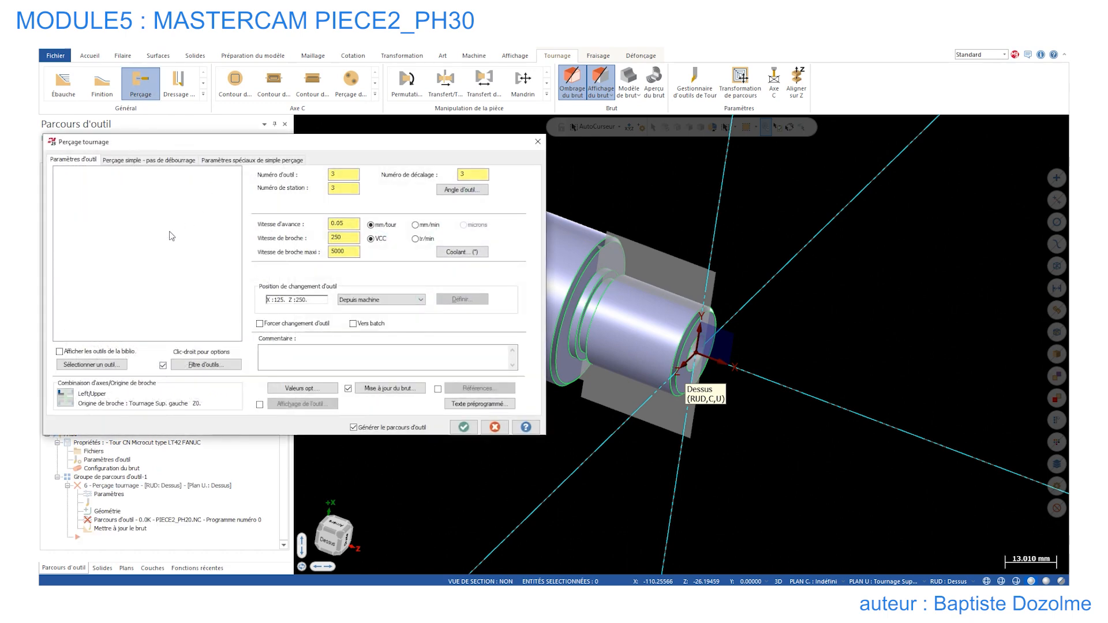
{"action": "right_click", "coordinate": [172, 236]}
{"action": "left_click", "coordinate": [186, 246]}
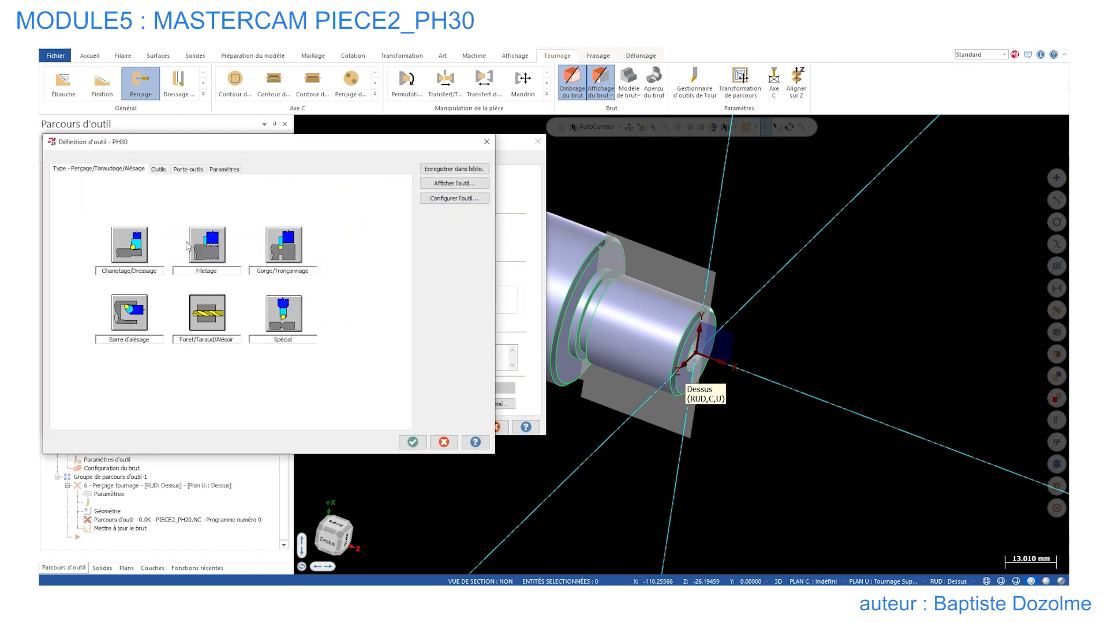
{"action": "left_click", "coordinate": [214, 315]}
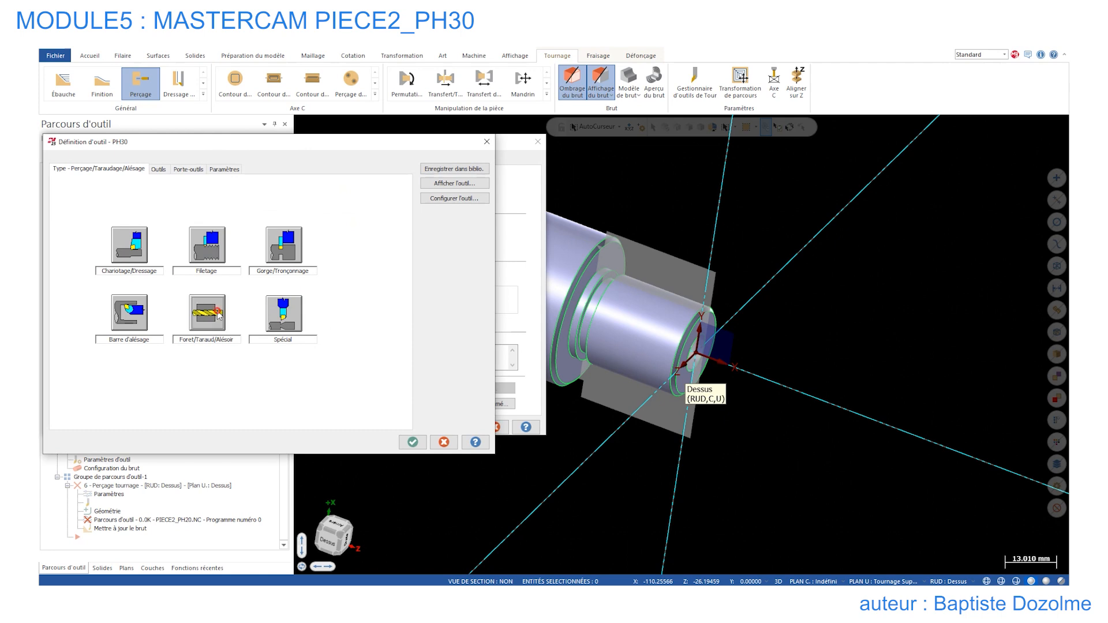
{"action": "left_click", "coordinate": [78, 273]}
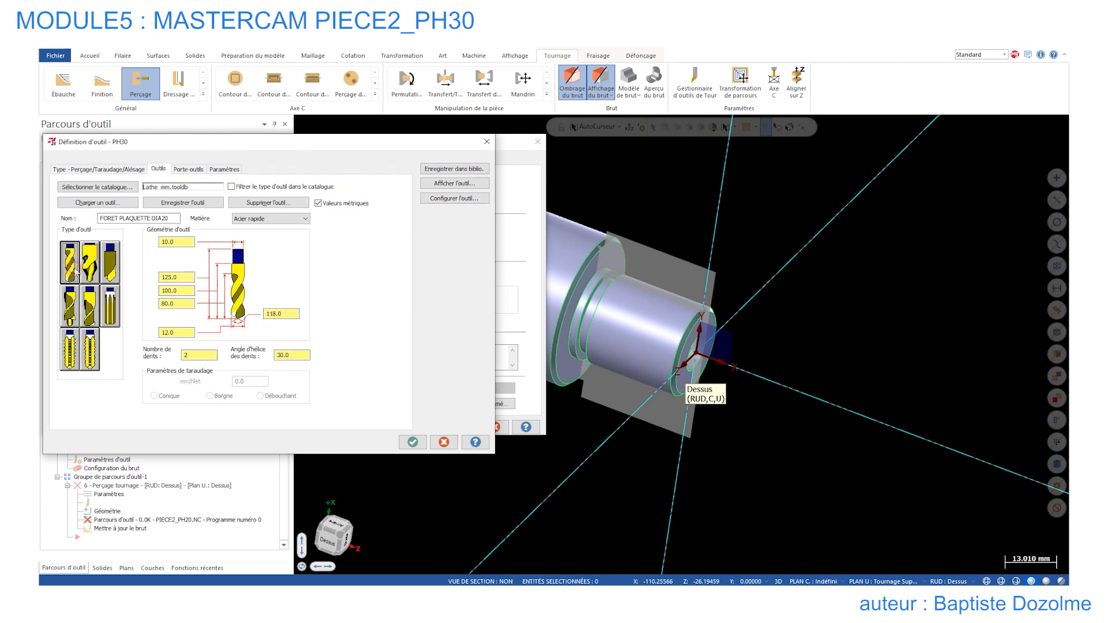
- Set the new drill's diameter to 10 mm and name the tool FORET DIA10
{"action": "double_click", "coordinate": [186, 334]}
{"action": "type", "text": "10"}
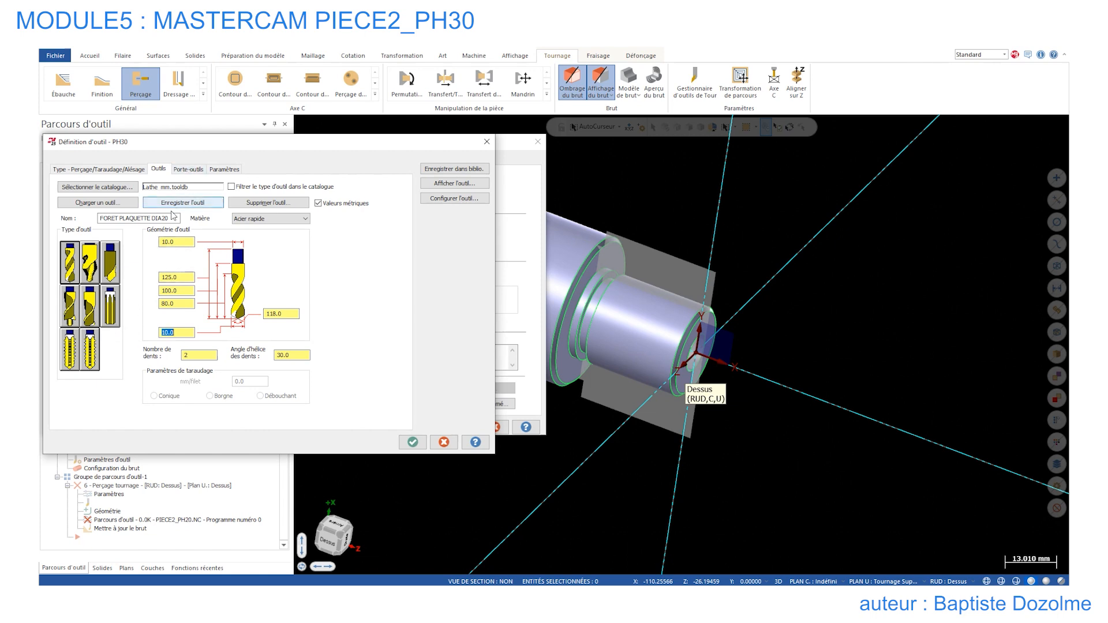
{"action": "left_click_drag", "start_coordinate": [173, 220], "coordinate": [67, 223]}
{"action": "type", "text": "FORET DIA10"}
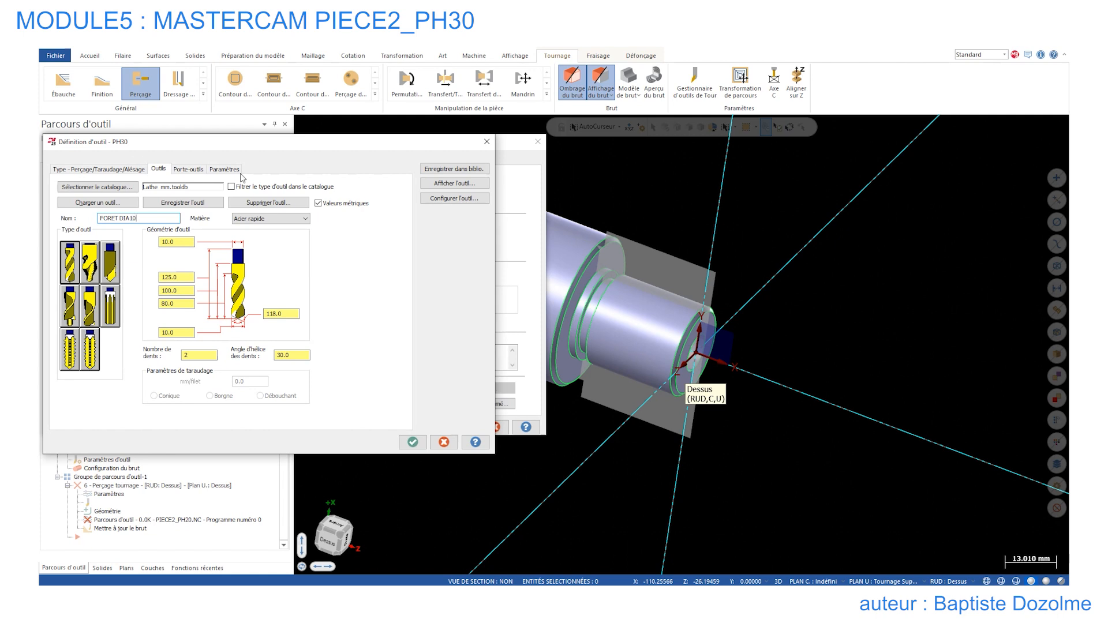
- Check the drill's holder definition and open its program parameters with the tool number ready for editing
{"action": "left_click", "coordinate": [188, 169]}
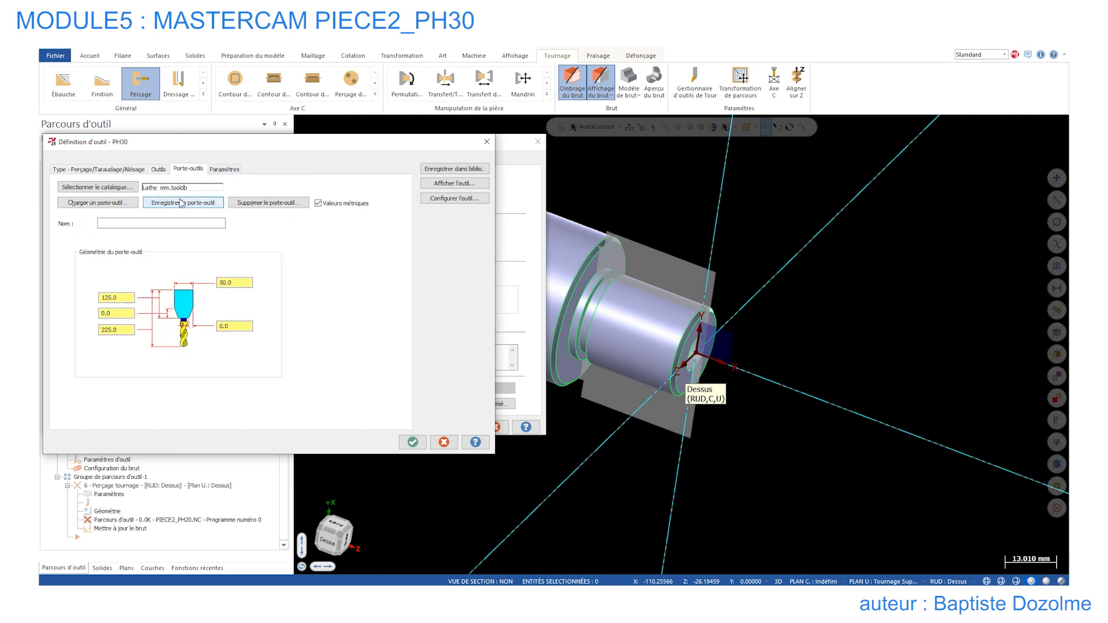
{"action": "left_click", "coordinate": [232, 169]}
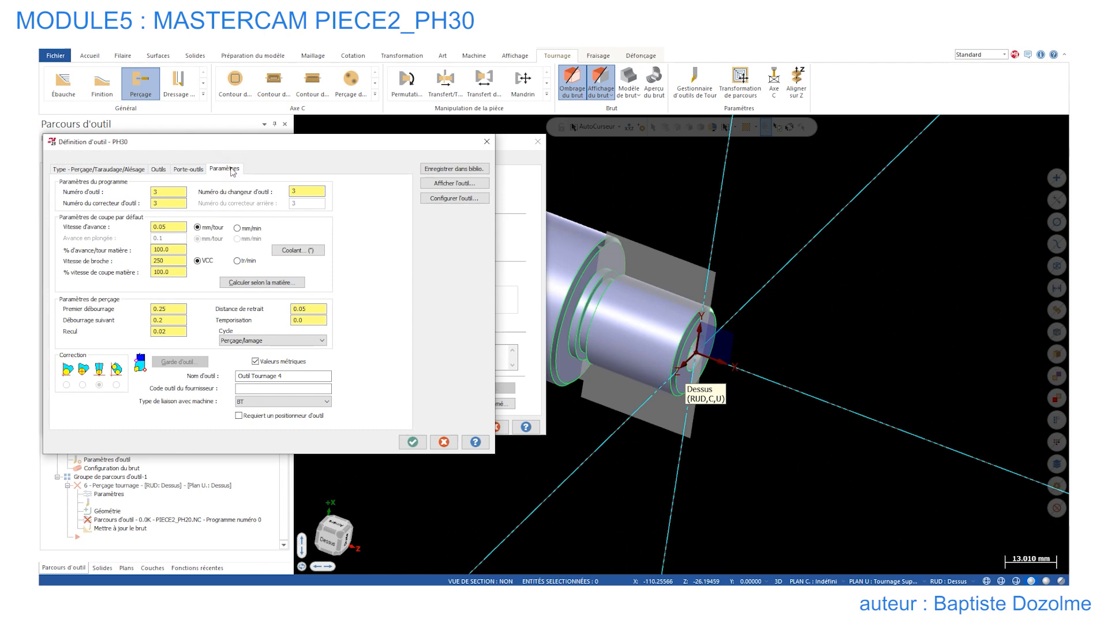
{"action": "double_click", "coordinate": [167, 192]}
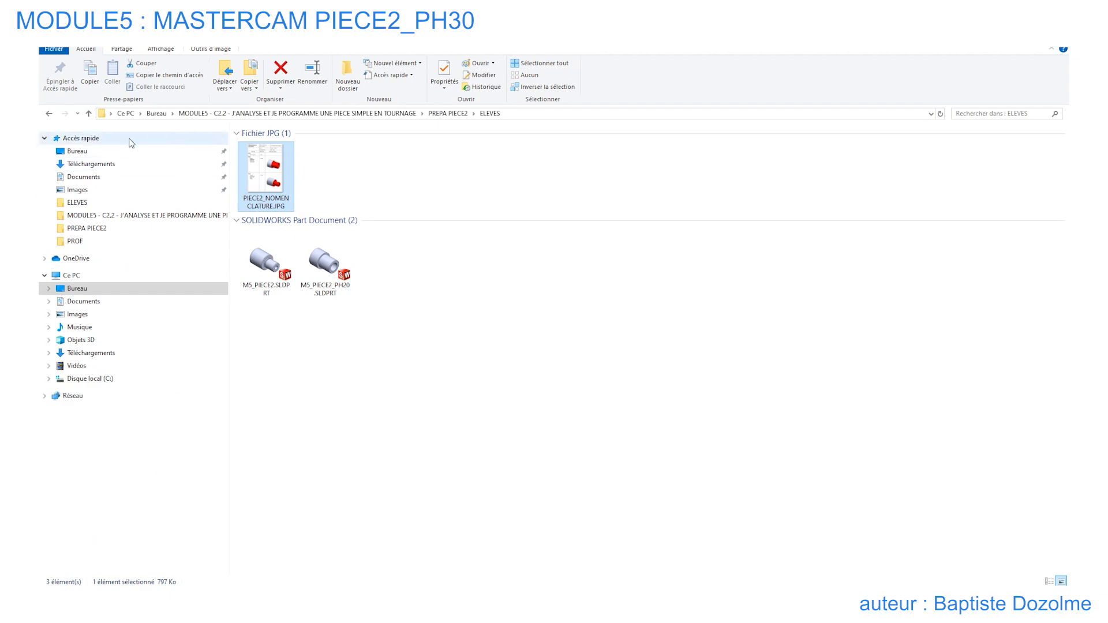
- In File Explorer, open the phase contracts PIECE2_CP_PH20.JPG and PIECE2_CP_PH30.JPG from PREPA PIECE2 and examine the tool numbers assigned to the tools
{"action": "left_click", "coordinate": [50, 115]}
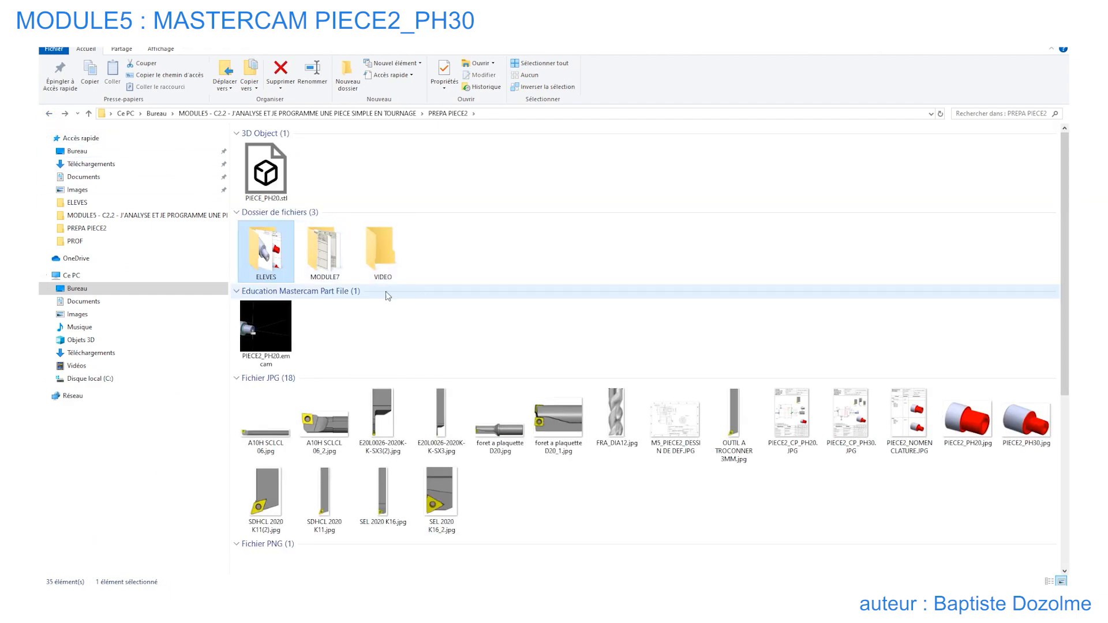
{"action": "double_click", "coordinate": [793, 427]}
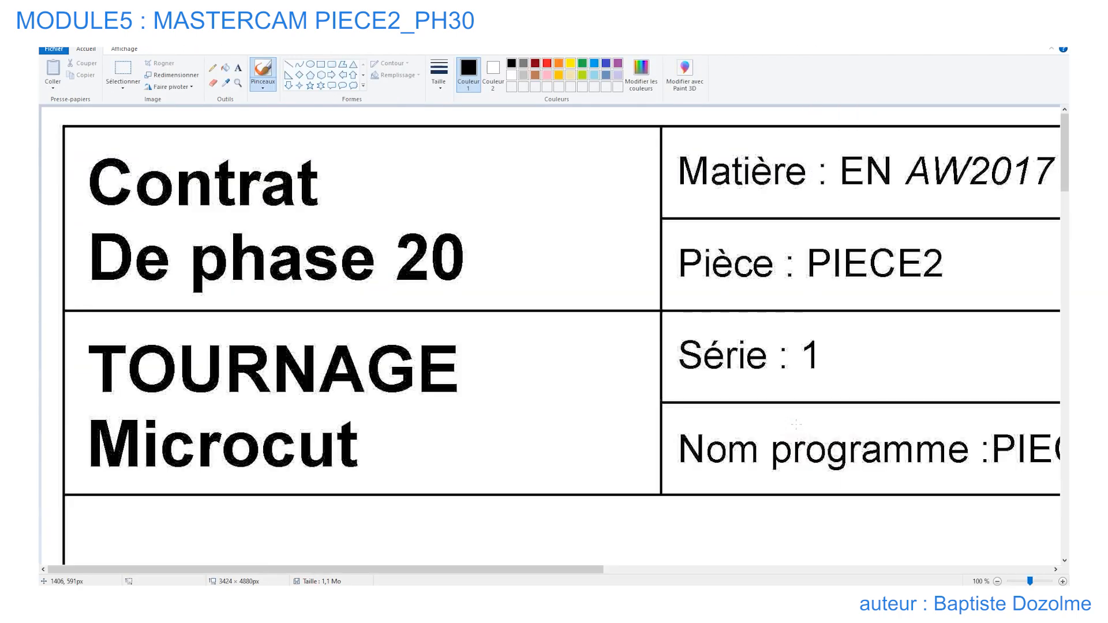
{"action": "scroll", "coordinate": [471, 337], "scroll_direction": "down", "scroll_amount": 1, "text": "ctrl"}
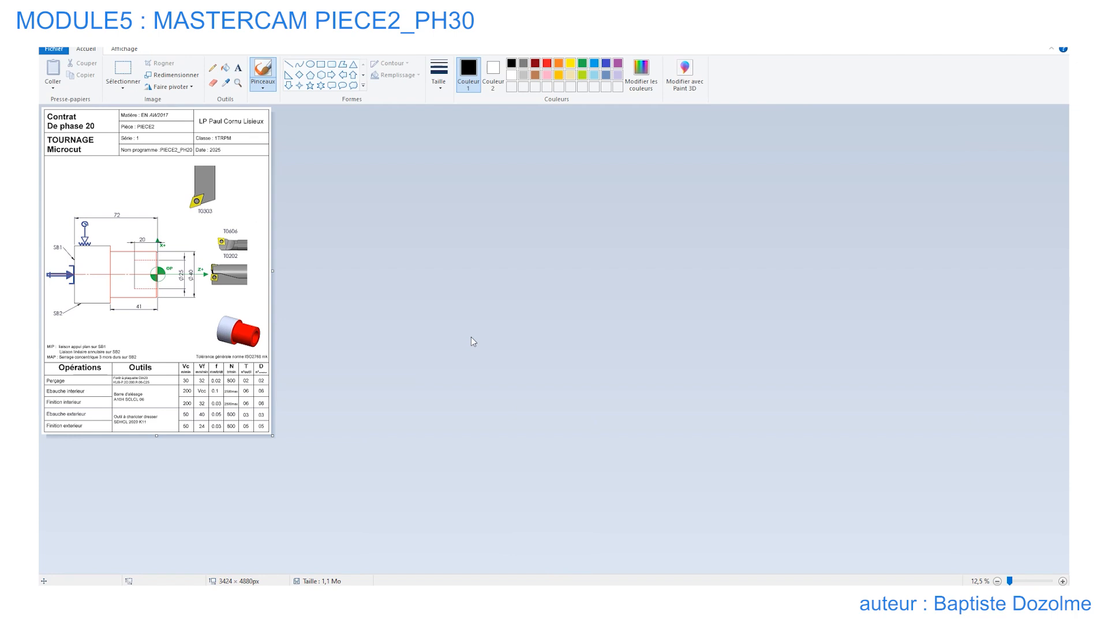
{"action": "scroll", "coordinate": [471, 337], "scroll_direction": "up", "scroll_amount": 1, "text": "ctrl"}
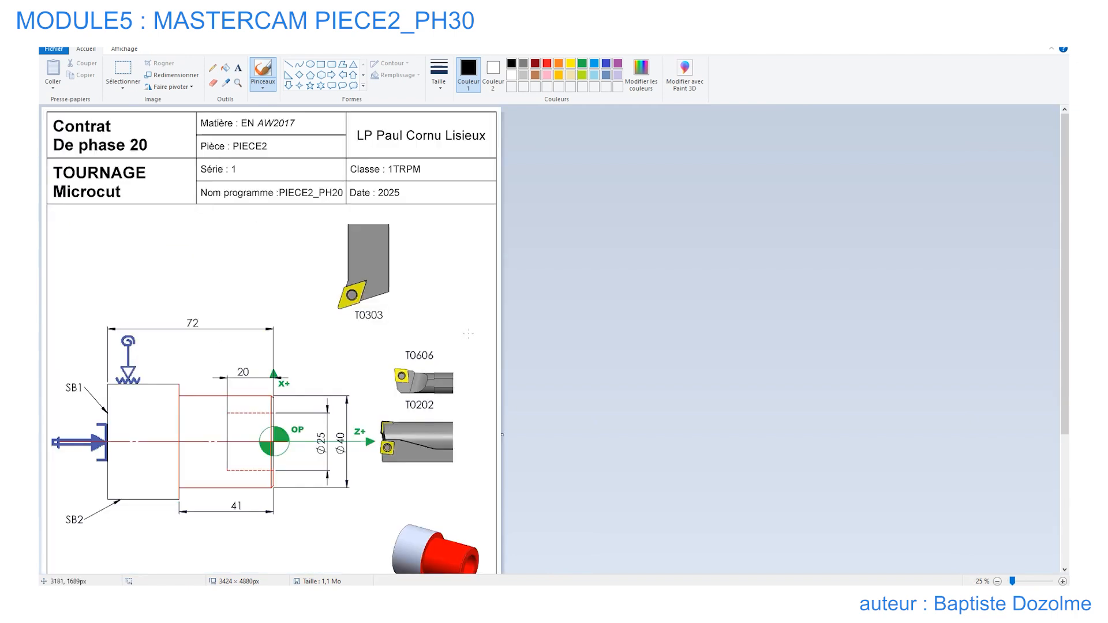
{"action": "key", "text": "alt+F4"}
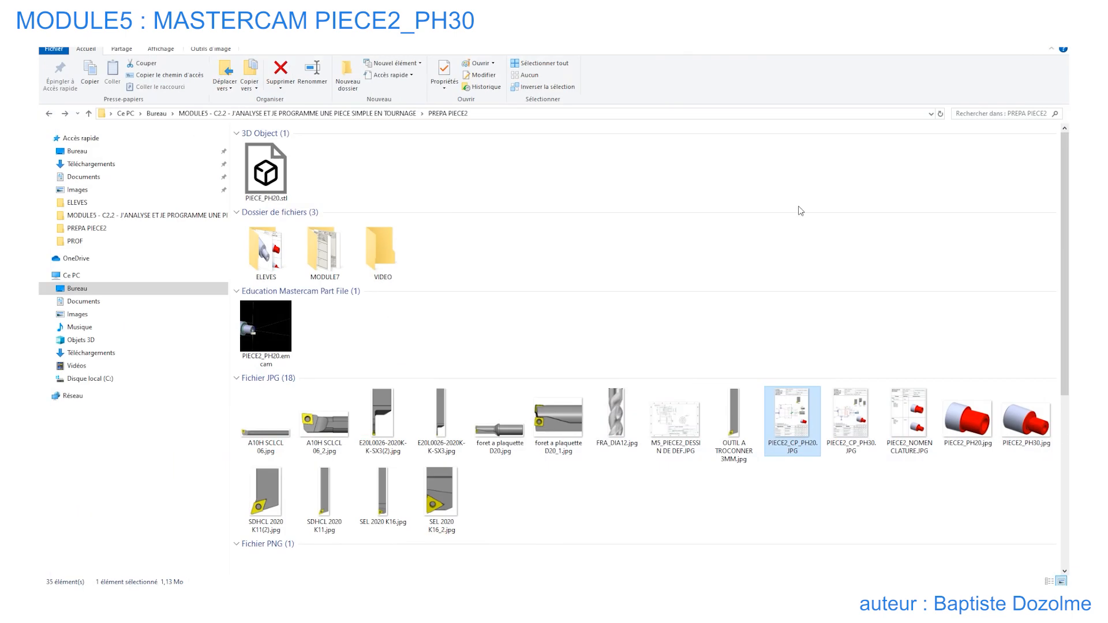
{"action": "double_click", "coordinate": [847, 411]}
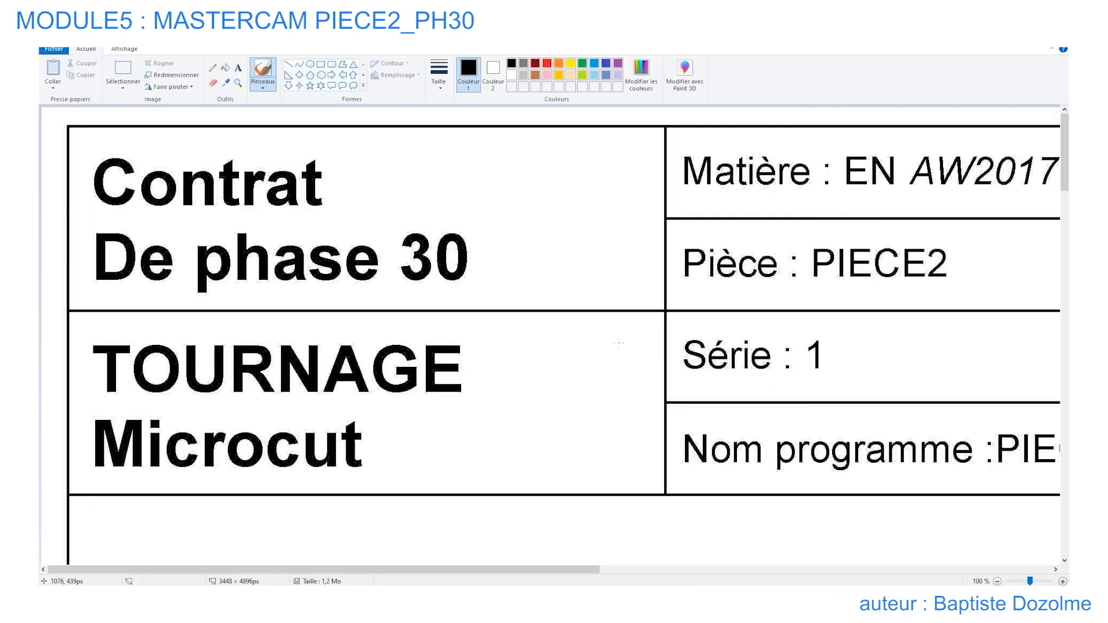
{"action": "scroll", "coordinate": [618, 344], "scroll_direction": "down", "scroll_amount": 1, "text": "ctrl"}
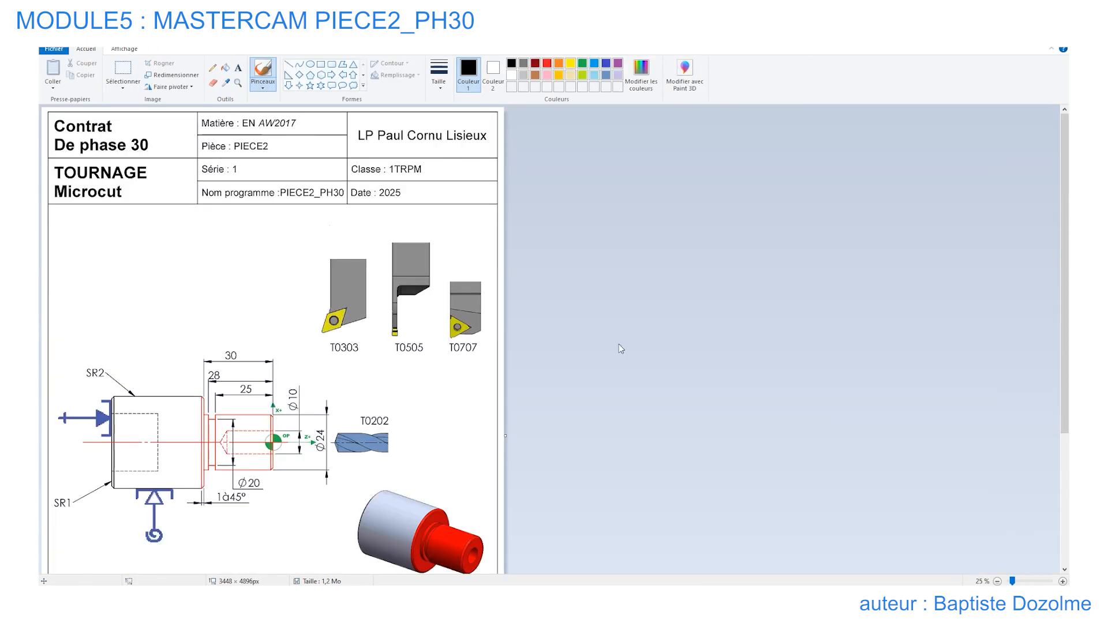
{"action": "key", "text": "alt+F4"}
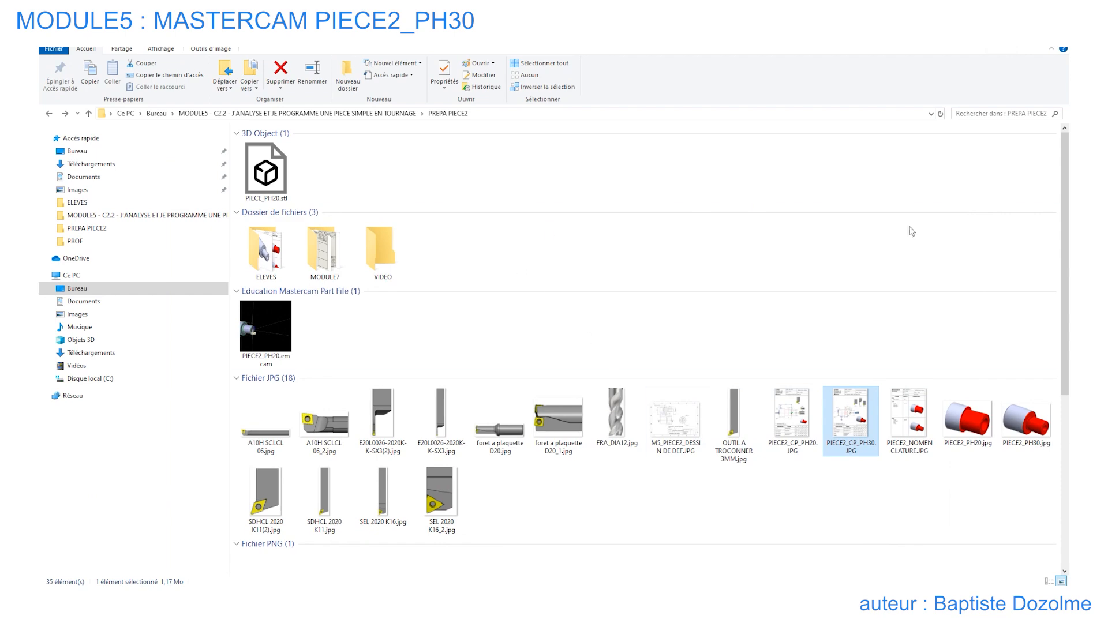
- Back in Mastercam, set the drill's tool and offset numbers to 2, the feed to 0.02 mm/rev and the spindle speed to 1000 rpm
{"action": "key", "text": "alt+Tab"}
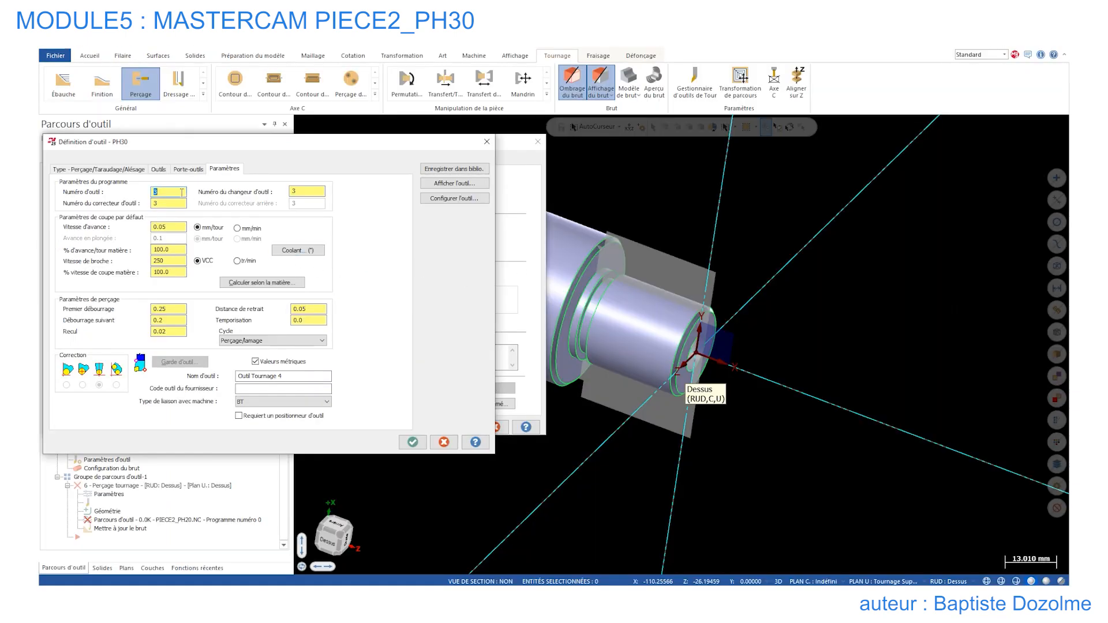
{"action": "key", "text": "Tab"}
{"action": "type", "text": "02"}
{"action": "key", "text": "Tab"}
{"action": "type", "text": "02"}
{"action": "left_click", "coordinate": [173, 226]}
{"action": "left_click", "coordinate": [237, 261]}
{"action": "double_click", "coordinate": [173, 261]}
{"action": "type", "text": "1000"}
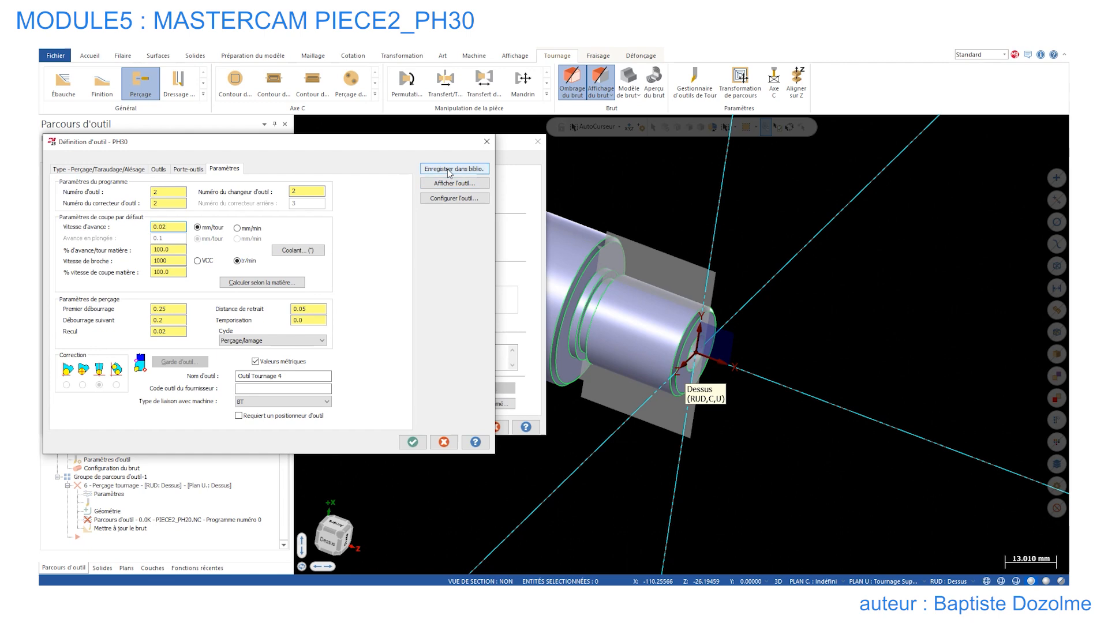
- Check the drill's turning configuration and preview its orientation relative to the holder
{"action": "left_click", "coordinate": [440, 199]}
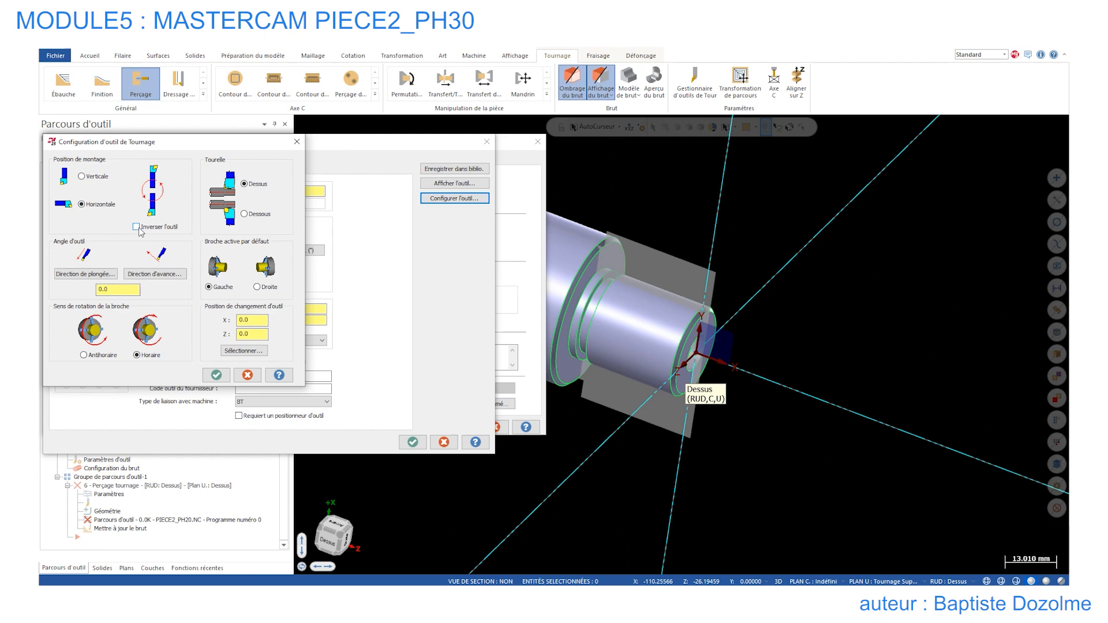
{"action": "left_click", "coordinate": [216, 375]}
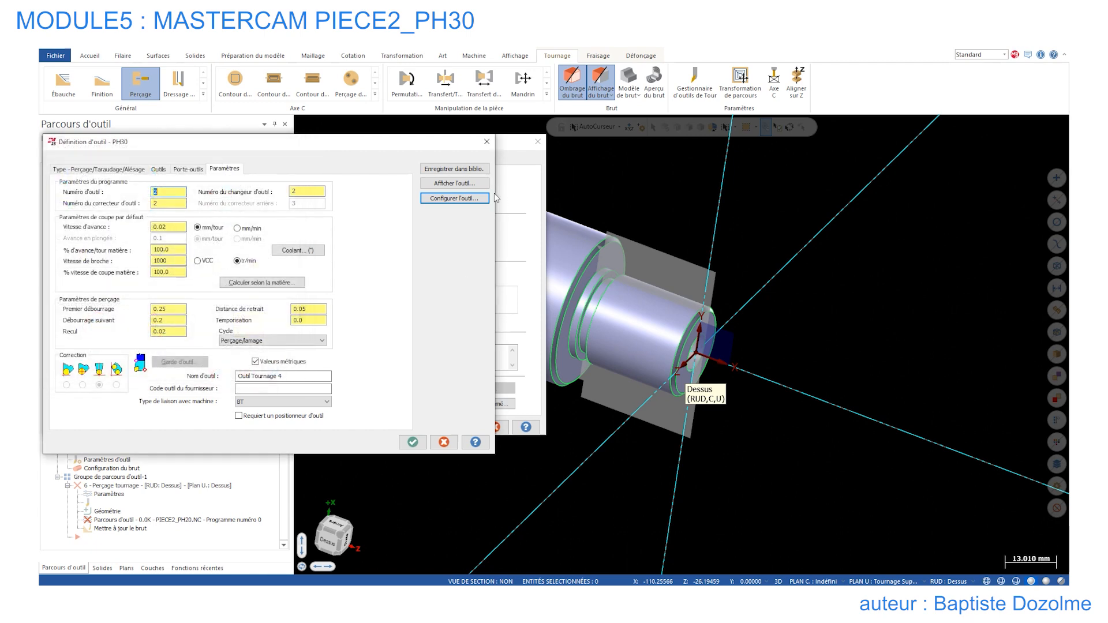
{"action": "left_click", "coordinate": [477, 184]}
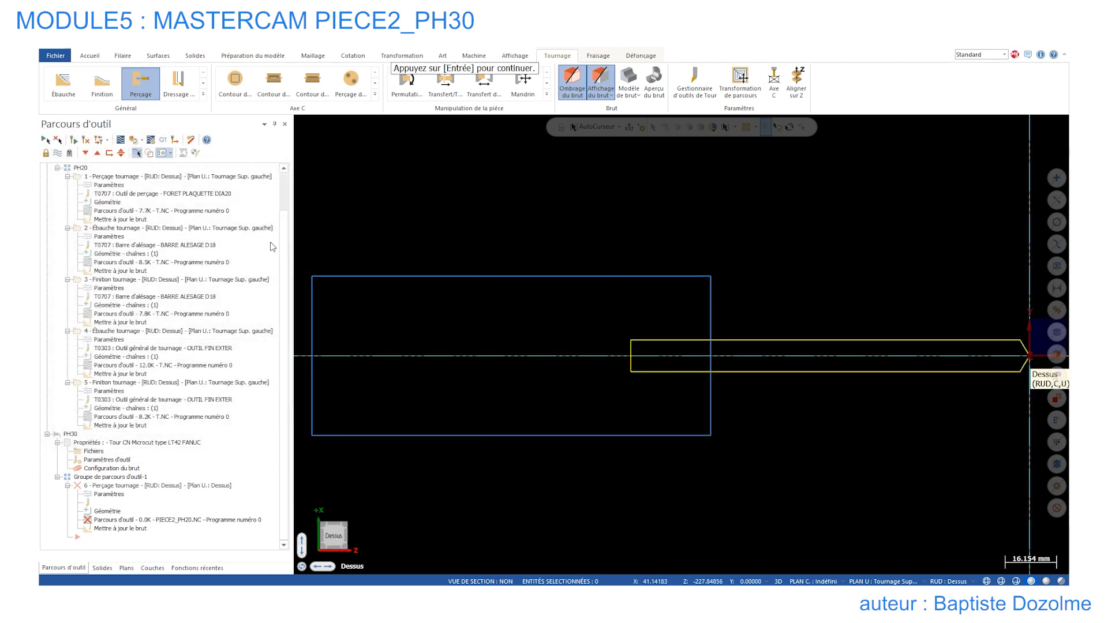
{"action": "key", "text": "Return"}
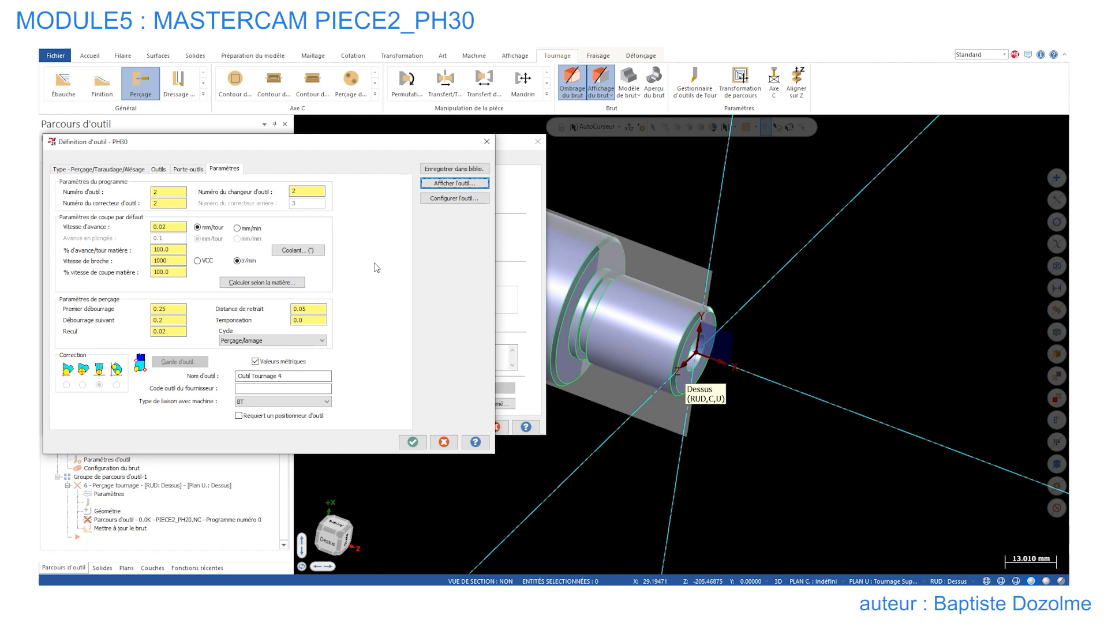
- Invert the drill in its turning configuration, set the spindle rotation to counterclockwise, and preview the tool
{"action": "left_click", "coordinate": [439, 198]}
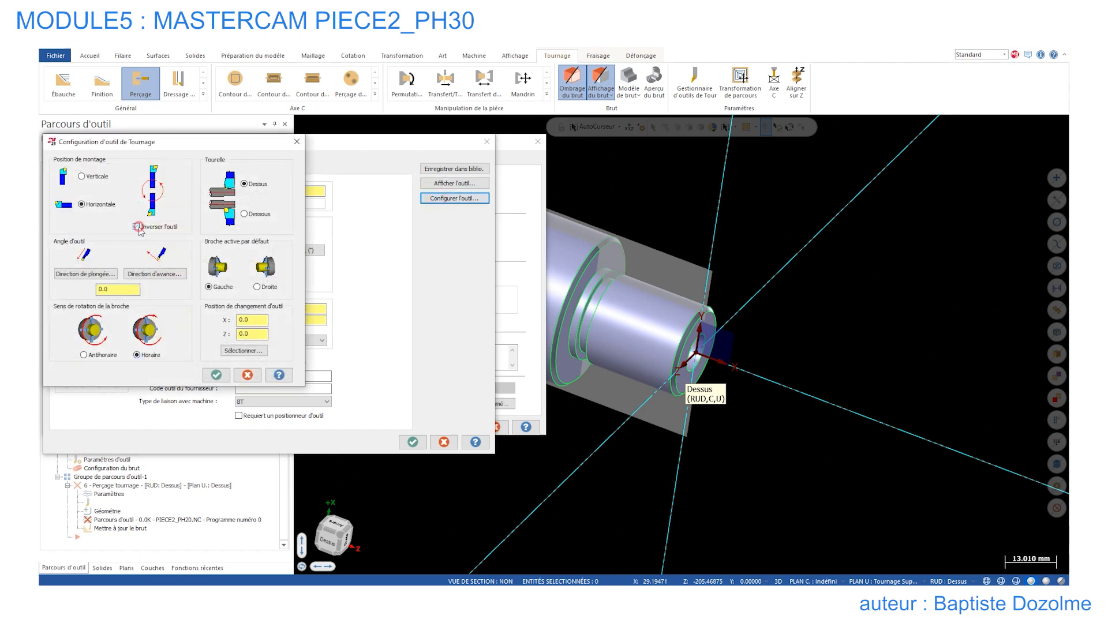
{"action": "left_click", "coordinate": [91, 356]}
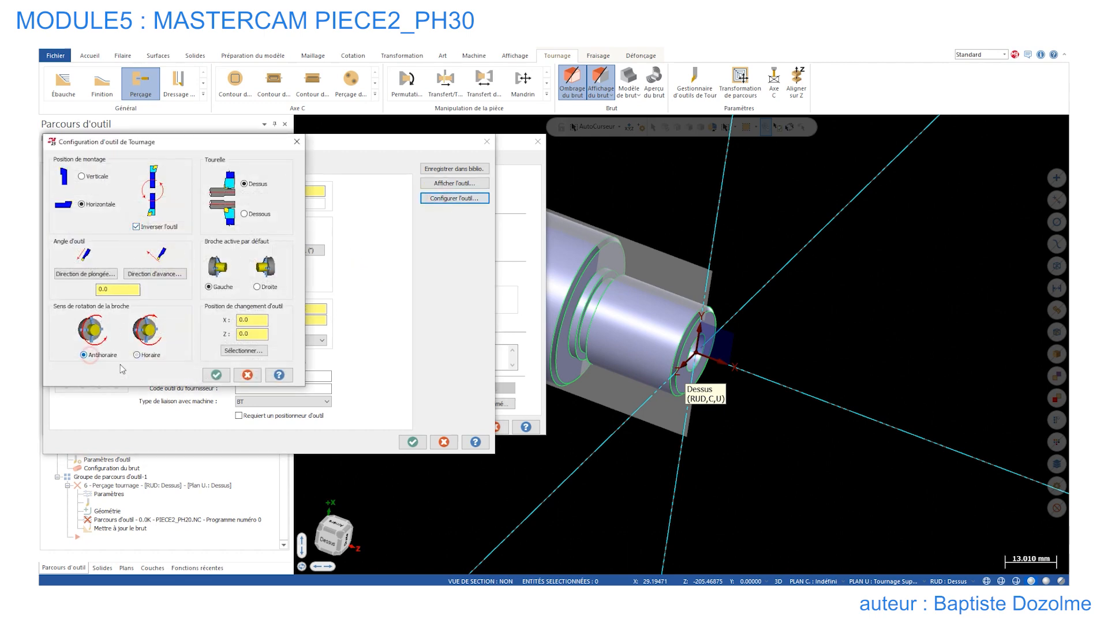
{"action": "left_click", "coordinate": [217, 376]}
{"action": "left_click", "coordinate": [454, 183]}
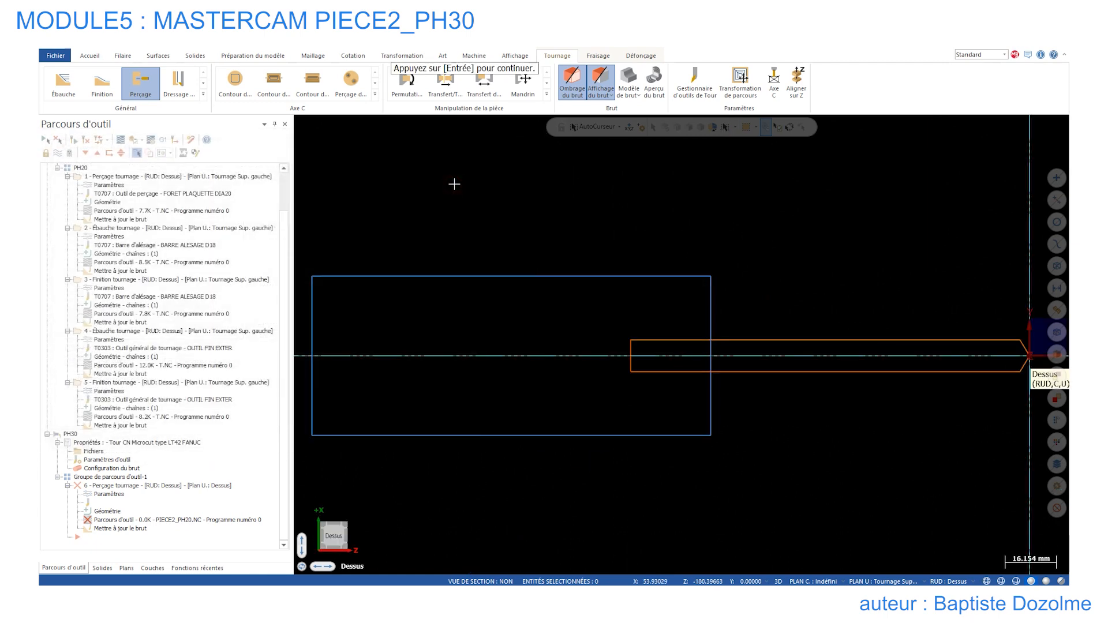
{"action": "key", "text": "Return"}
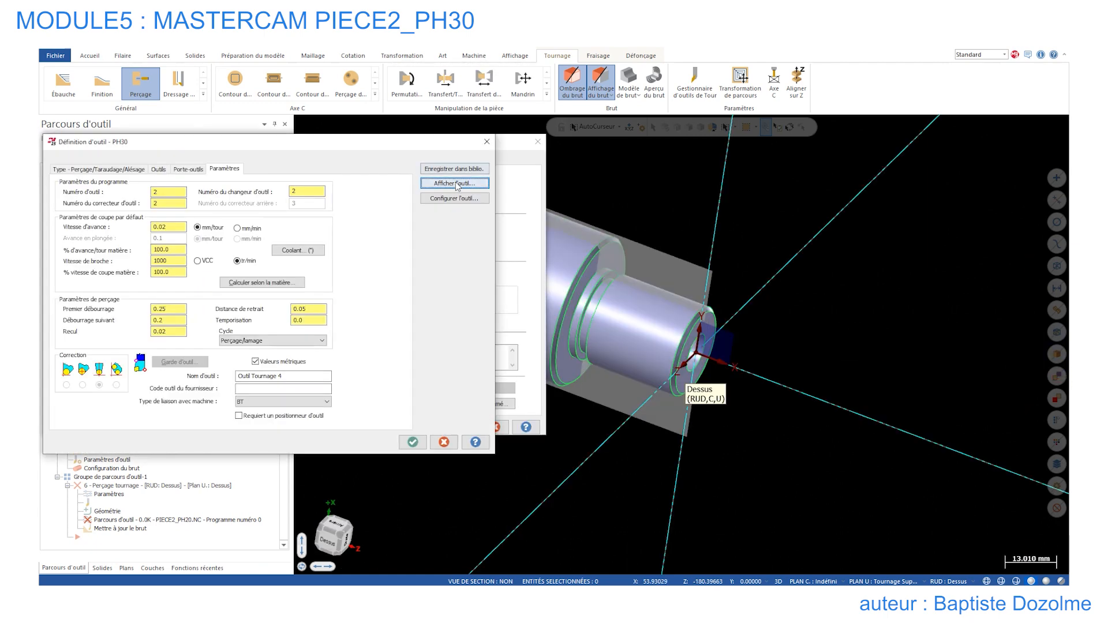
- Adjust the drill's turning configuration so that its tip points toward the left spindle, and preview the tool
{"action": "left_click", "coordinate": [460, 198]}
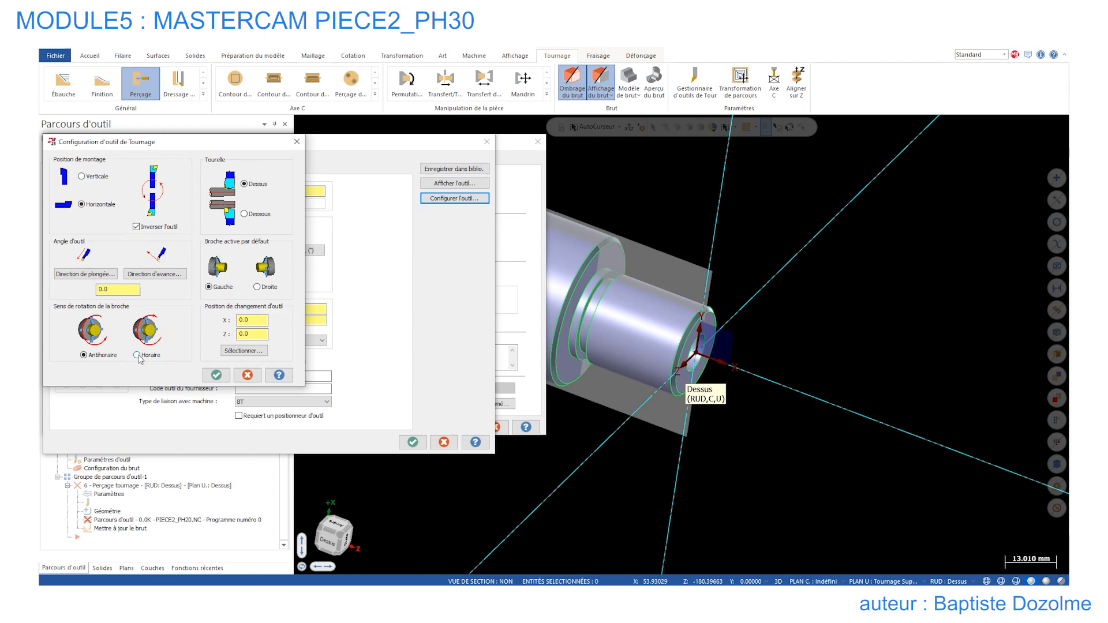
{"action": "left_click", "coordinate": [217, 375]}
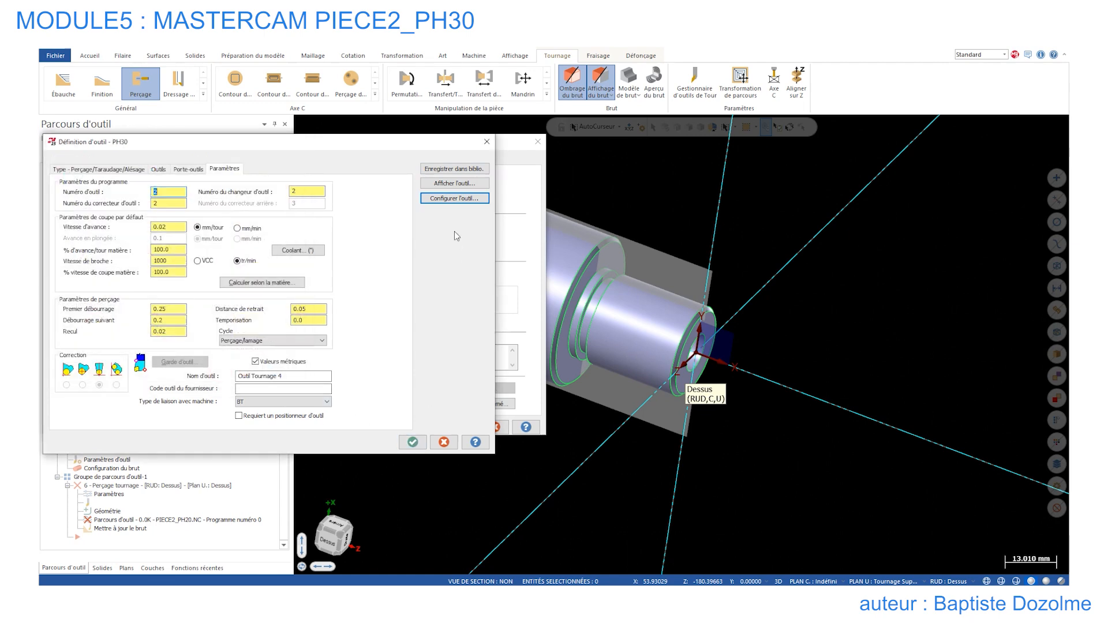
{"action": "left_click", "coordinate": [454, 183]}
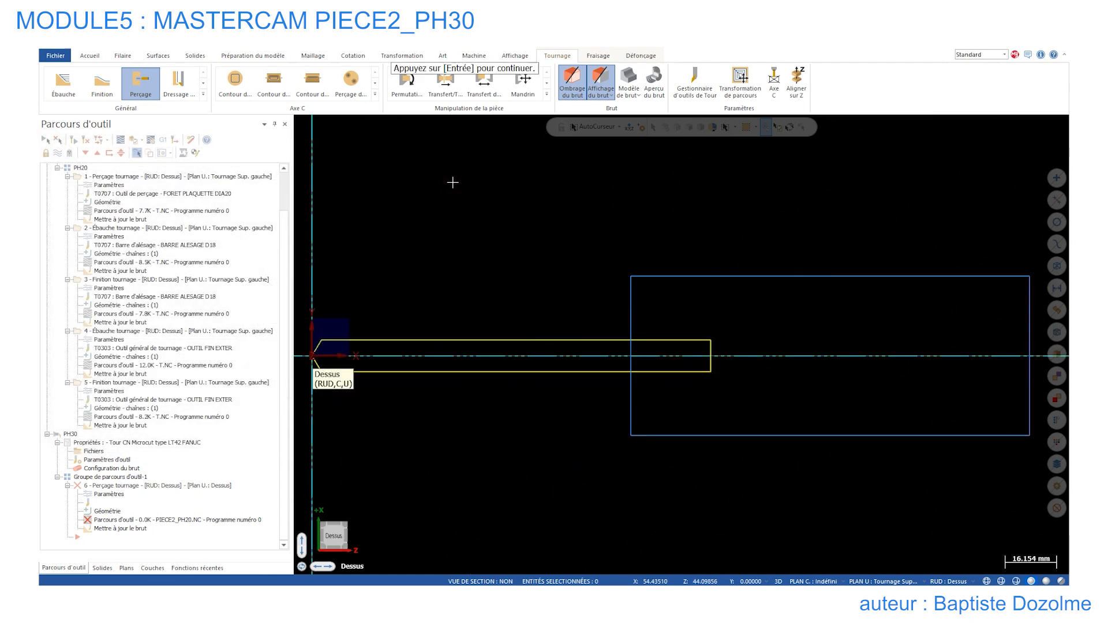
{"action": "key", "text": "Return"}
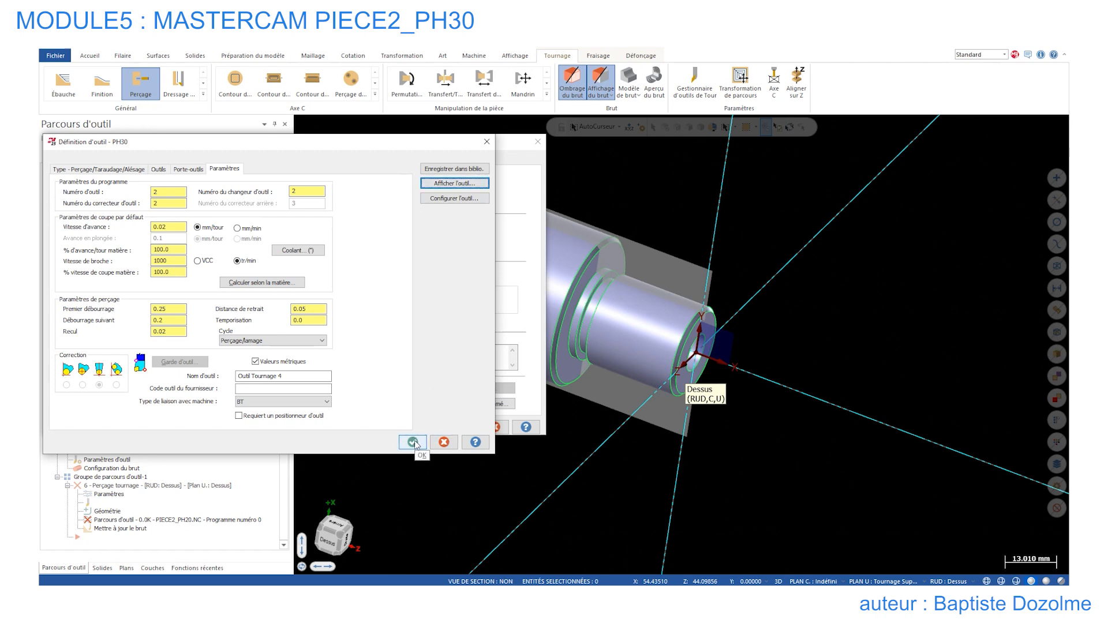
- Name the drill FORET CARBURE DIA10 and accept the tool definition
{"action": "left_click_drag", "start_coordinate": [281, 377], "coordinate": [182, 372]}
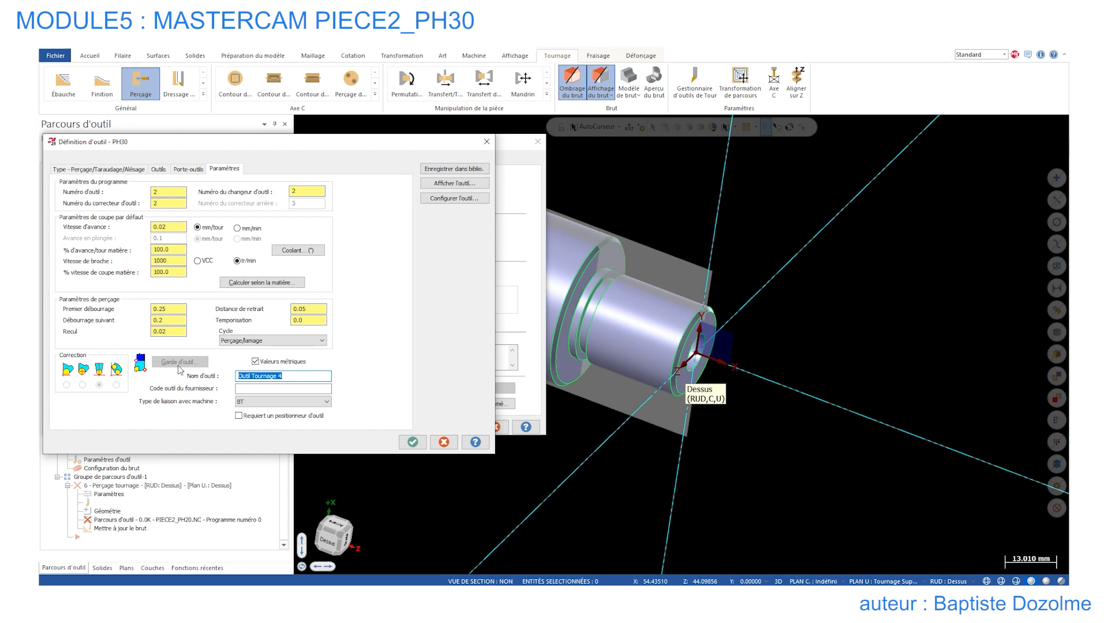
{"action": "type", "text": "FORET DIA10"}
{"action": "left_click", "coordinate": [260, 376]}
{"action": "type", "text": "CARBURE DIA10"}
{"action": "left_click", "coordinate": [413, 442]}
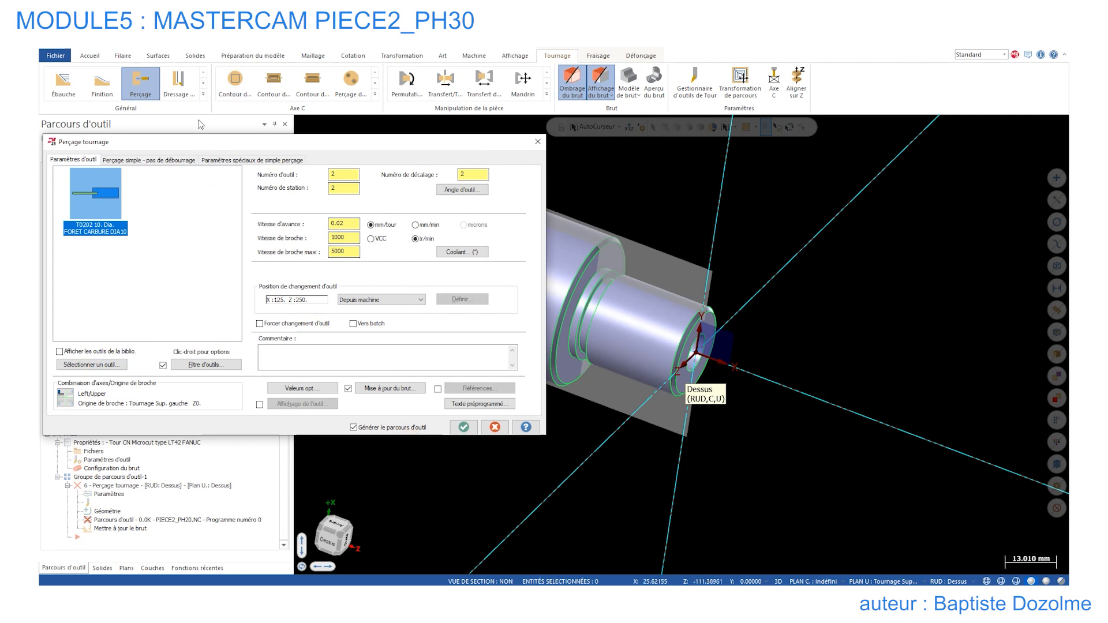
- Set the drilling depth to -20, make the depth, clearance plane and retract absolute, and generate the drilling toolpath
{"action": "left_click", "coordinate": [173, 160]}
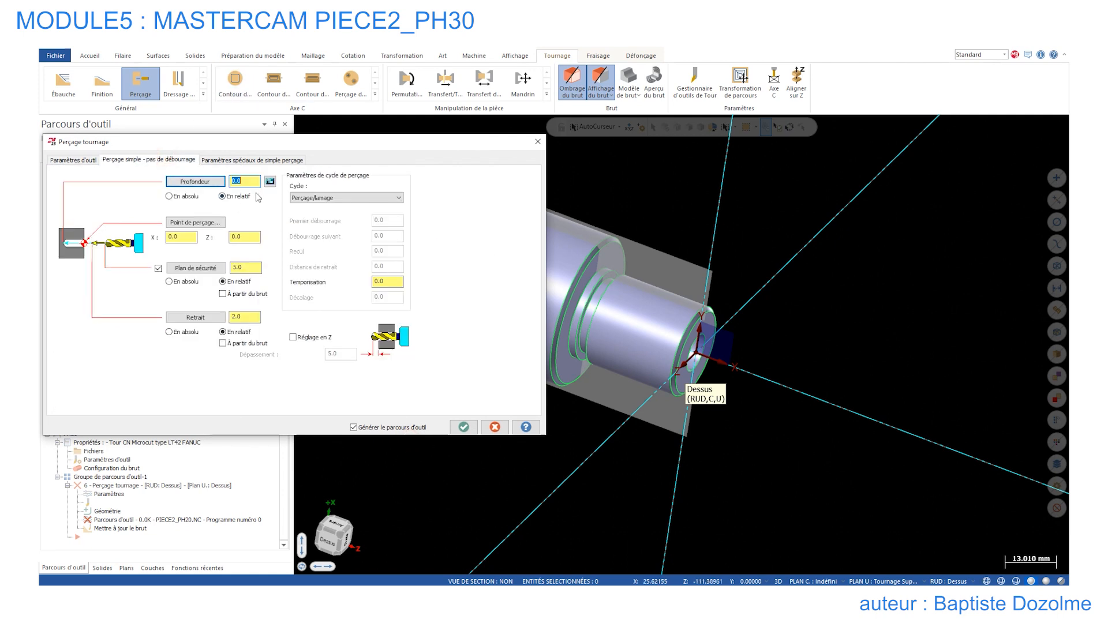
{"action": "left_click", "coordinate": [169, 196]}
{"action": "left_click", "coordinate": [169, 332]}
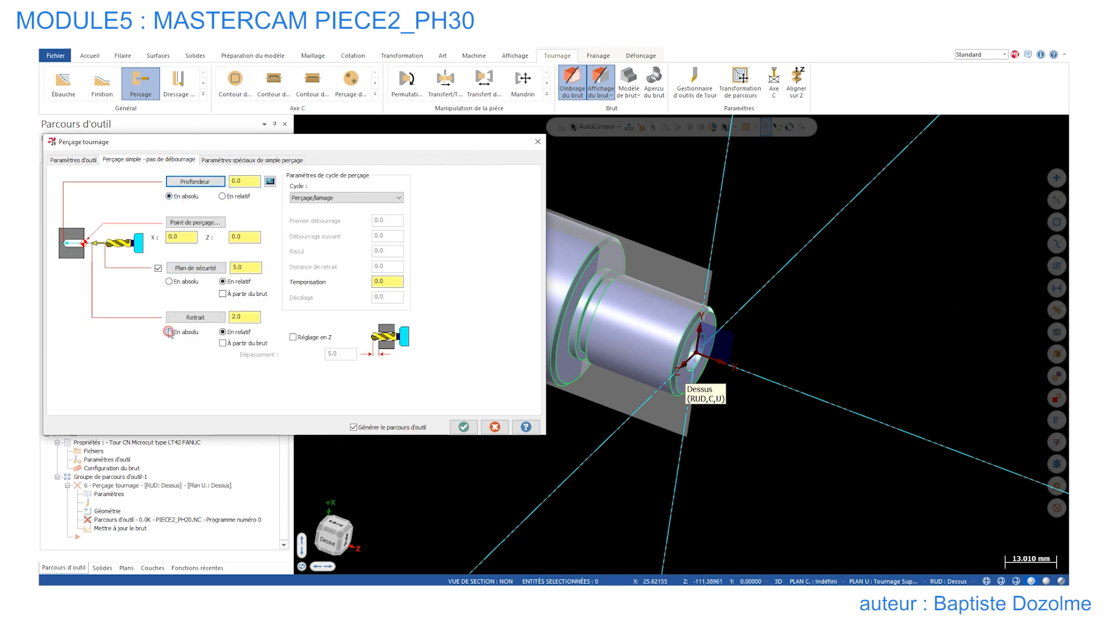
{"action": "left_click", "coordinate": [169, 281]}
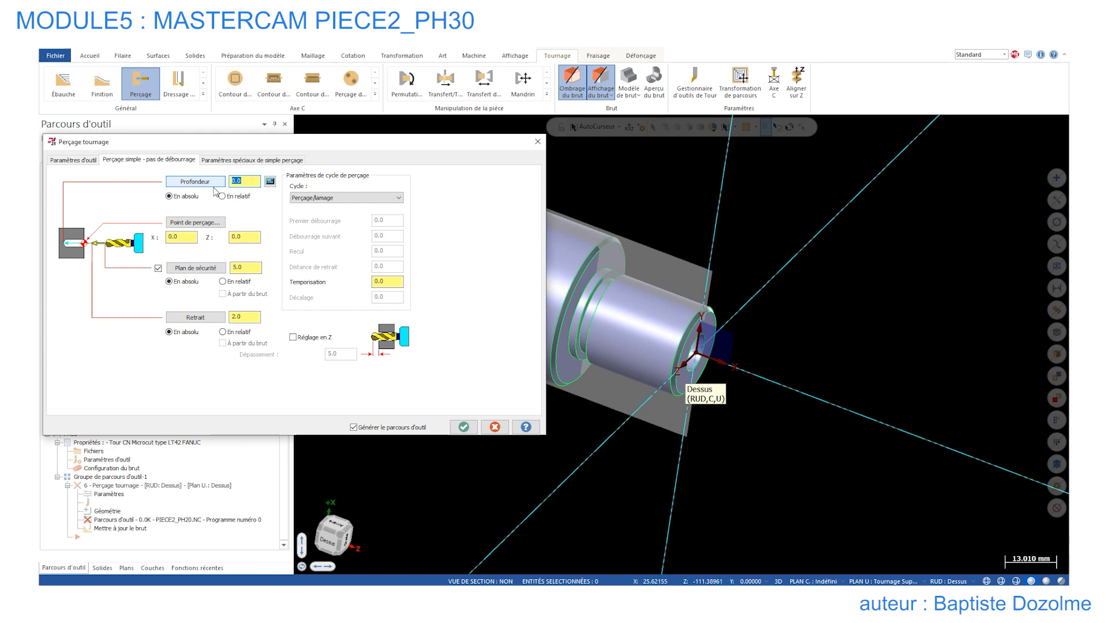
{"action": "type", "text": "-20"}
{"action": "left_click", "coordinate": [224, 160]}
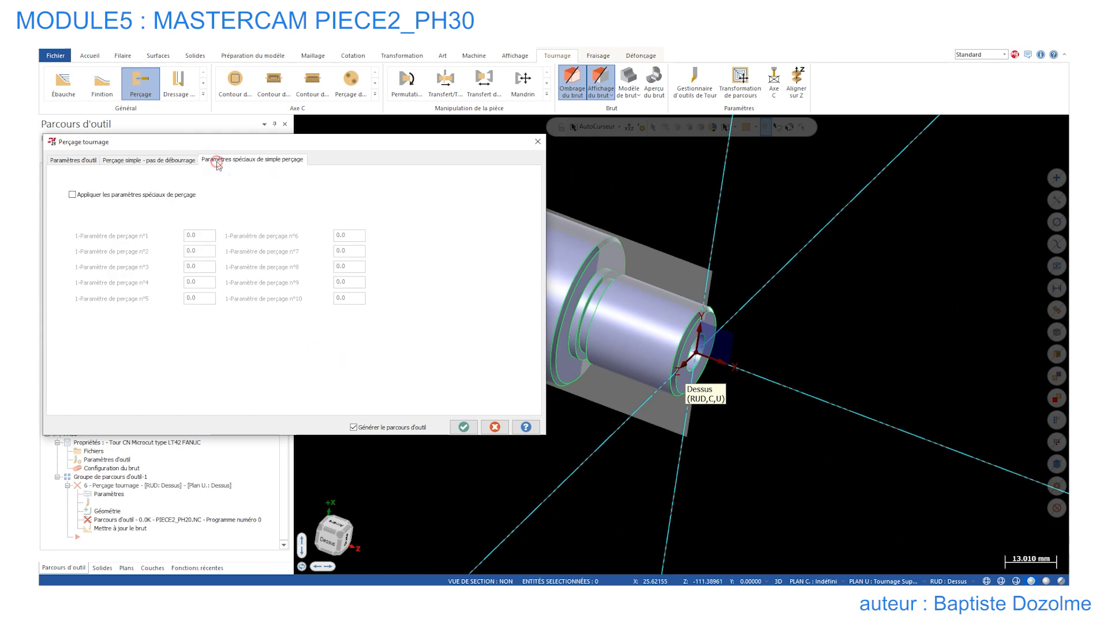
{"action": "left_click", "coordinate": [461, 425]}
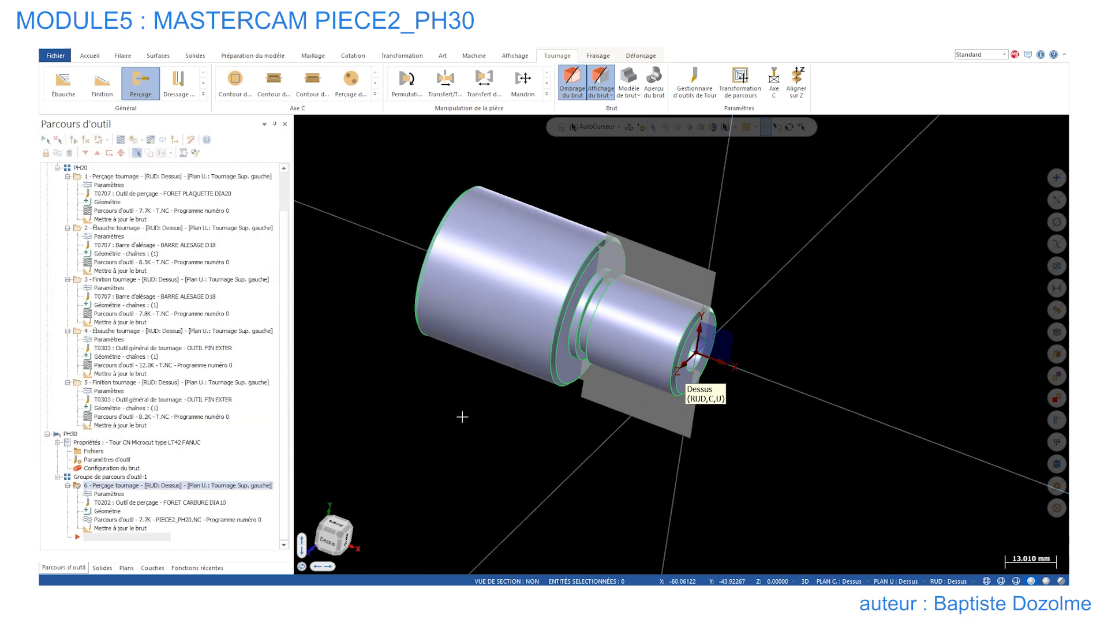
- Create layer 9 as the active layer and name it FILAIRES_PH30
{"action": "left_click", "coordinate": [153, 568]}
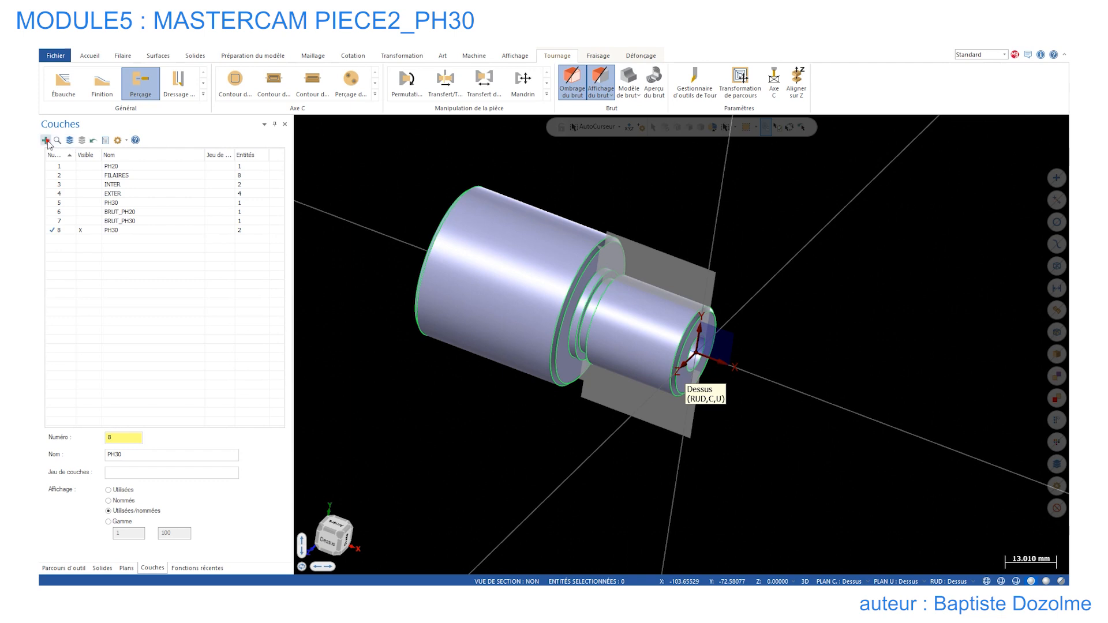
{"action": "left_click", "coordinate": [119, 236]}
{"action": "type", "text": "FILAIRE"}
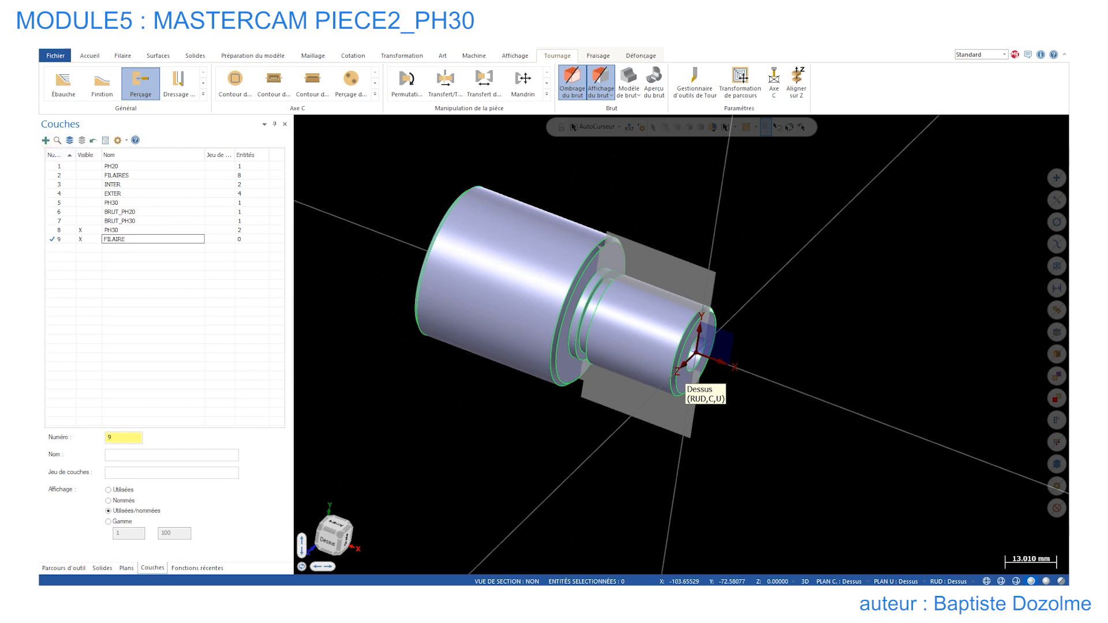
{"action": "type", "text": "S_PH30"}
{"action": "left_click", "coordinate": [167, 291]}
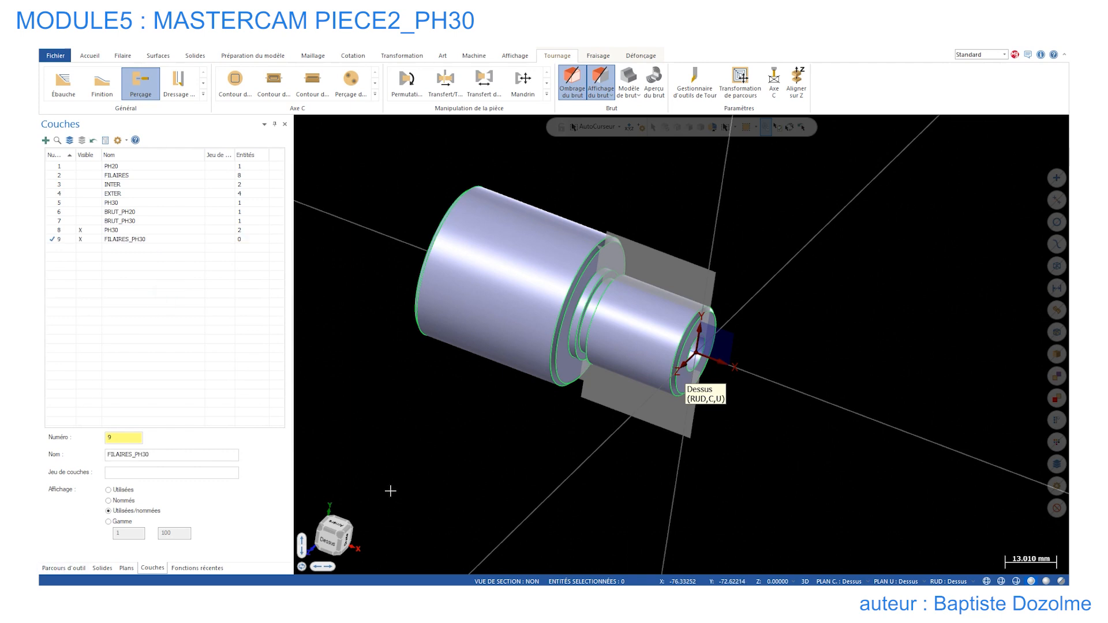
- In the top view, create the upper turning profile of the PH30 solid with the Rotation method and 0.02 tolerance
{"action": "key", "text": "alt+1"}
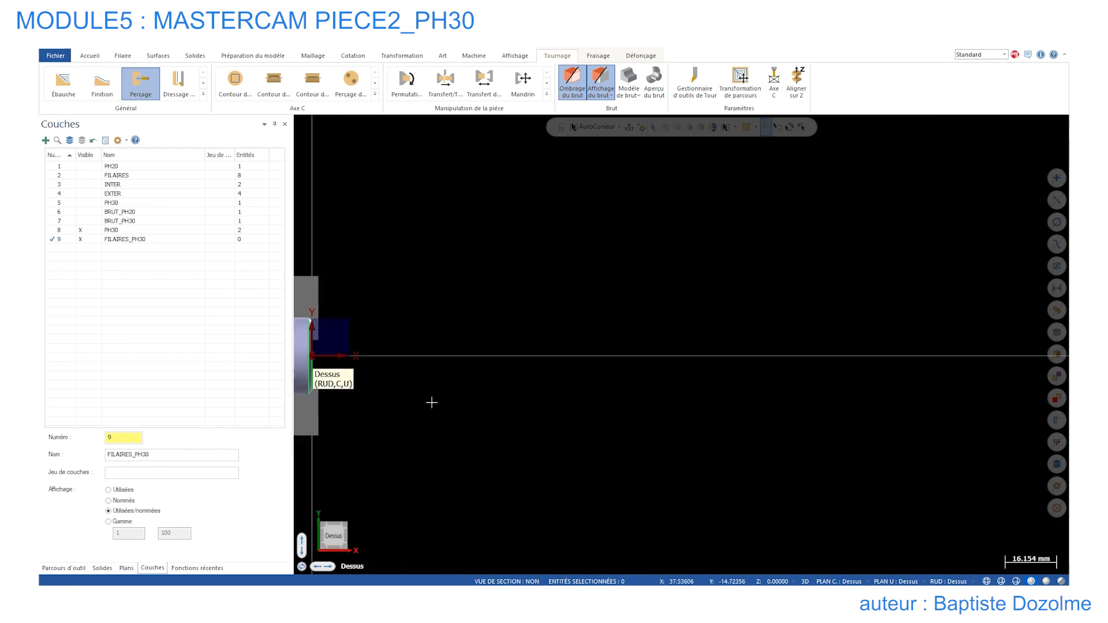
{"action": "scroll", "coordinate": [455, 393], "scroll_direction": "down", "scroll_amount": 7}
{"action": "scroll", "coordinate": [393, 393], "scroll_direction": "up", "scroll_amount": 7}
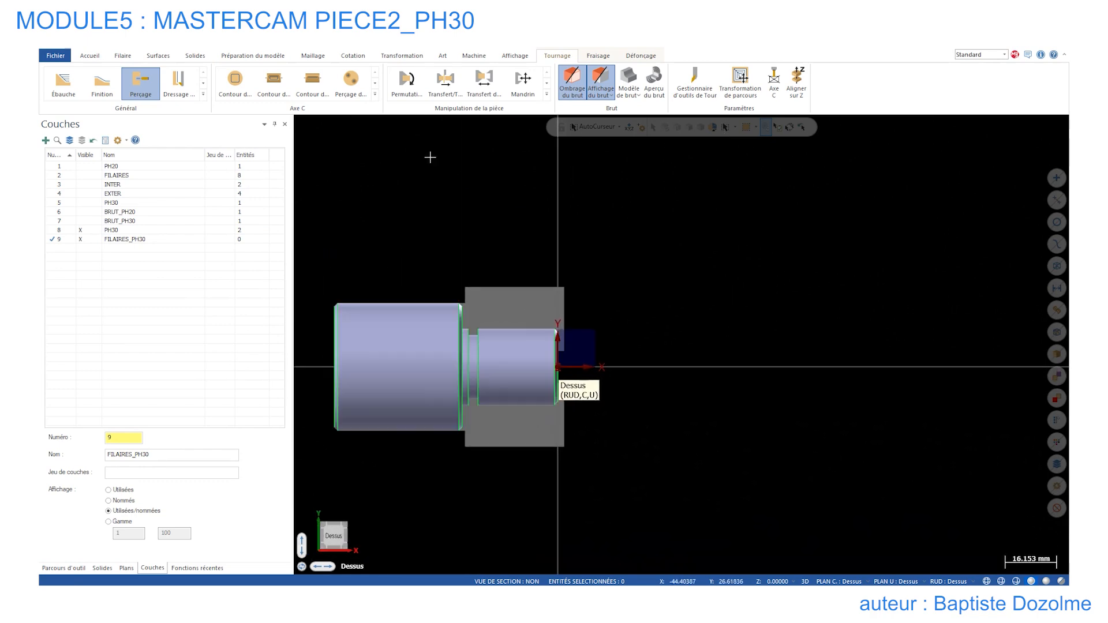
{"action": "left_click", "coordinate": [123, 55]}
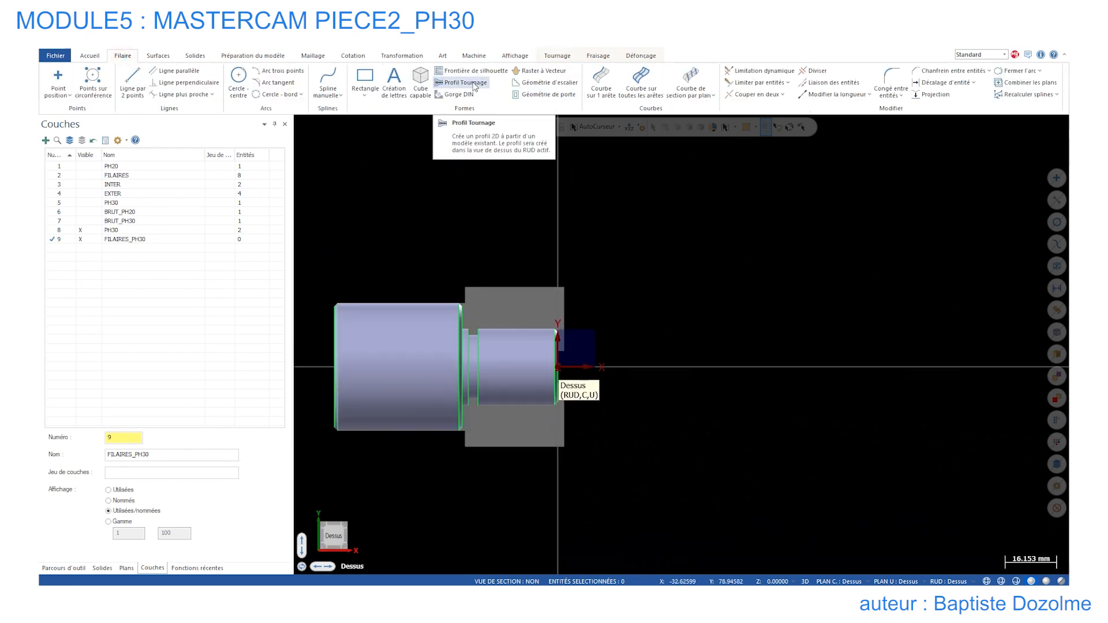
{"action": "left_click", "coordinate": [461, 83]}
{"action": "left_click", "coordinate": [627, 149]}
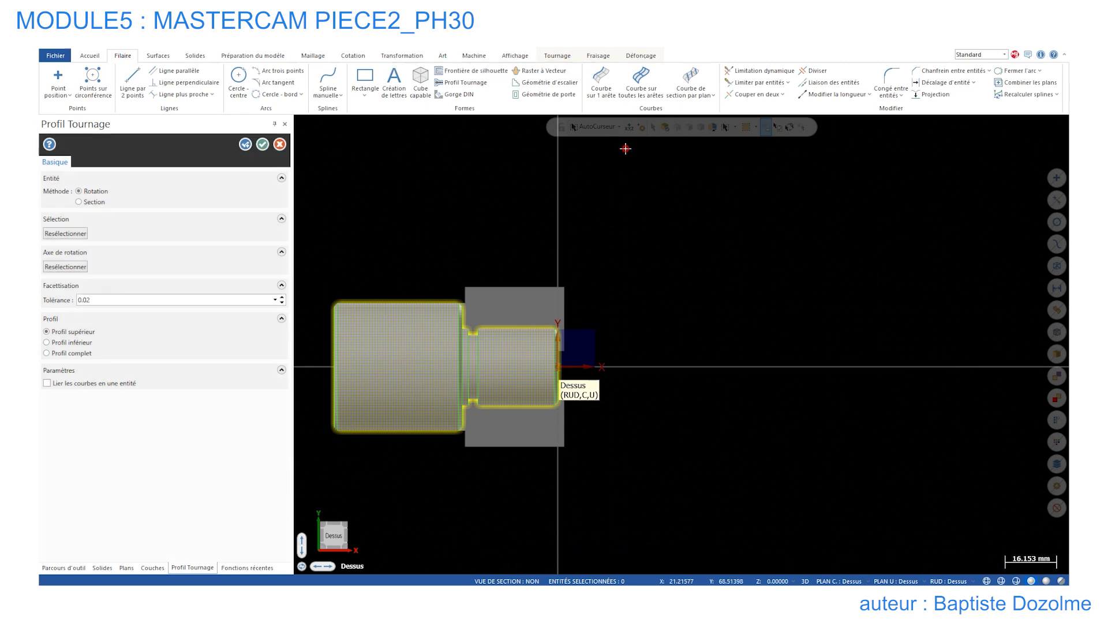
{"action": "left_click", "coordinate": [262, 146]}
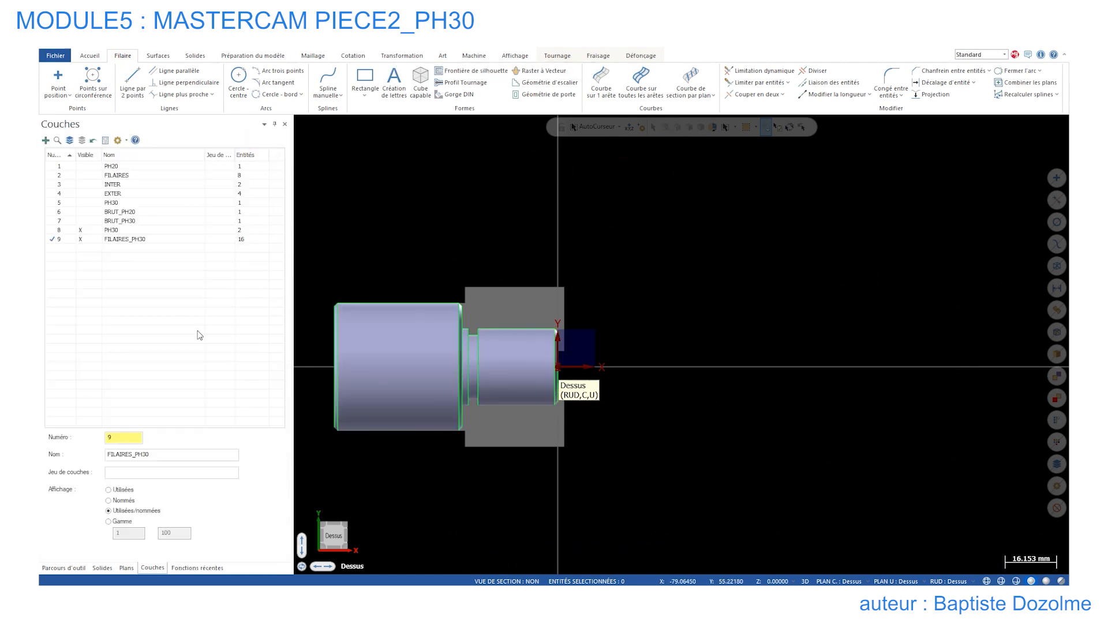
- Hide the PH30 solid layer 8, turn off the stock shading and display, and return to the toolpath list
{"action": "left_click", "coordinate": [80, 230]}
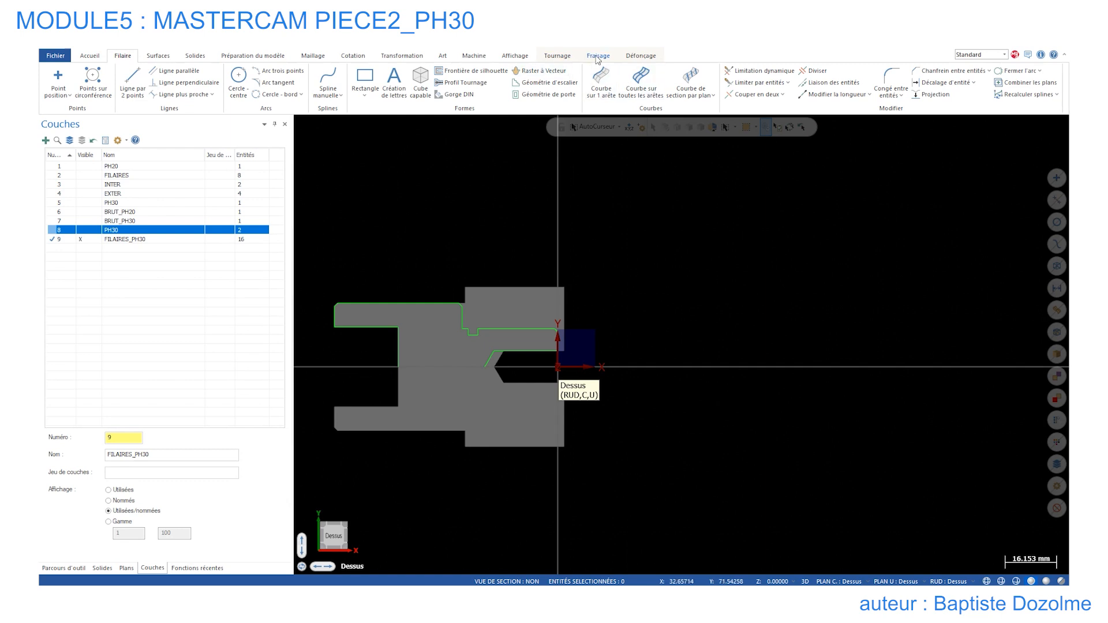
{"action": "left_click", "coordinate": [557, 56]}
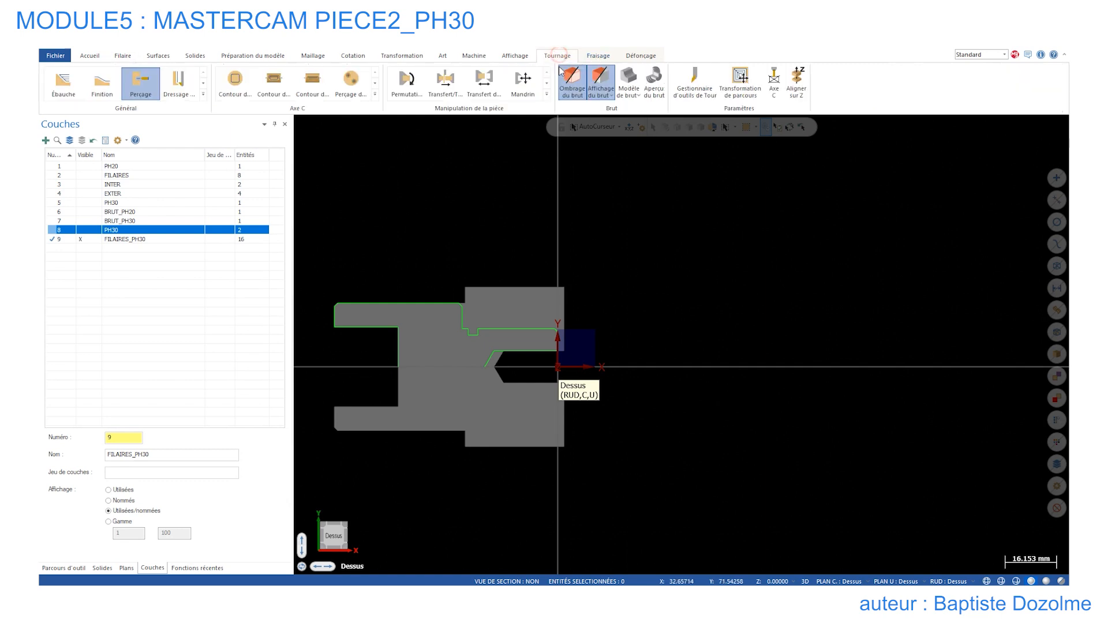
{"action": "left_click", "coordinate": [600, 92]}
{"action": "left_click", "coordinate": [577, 83]}
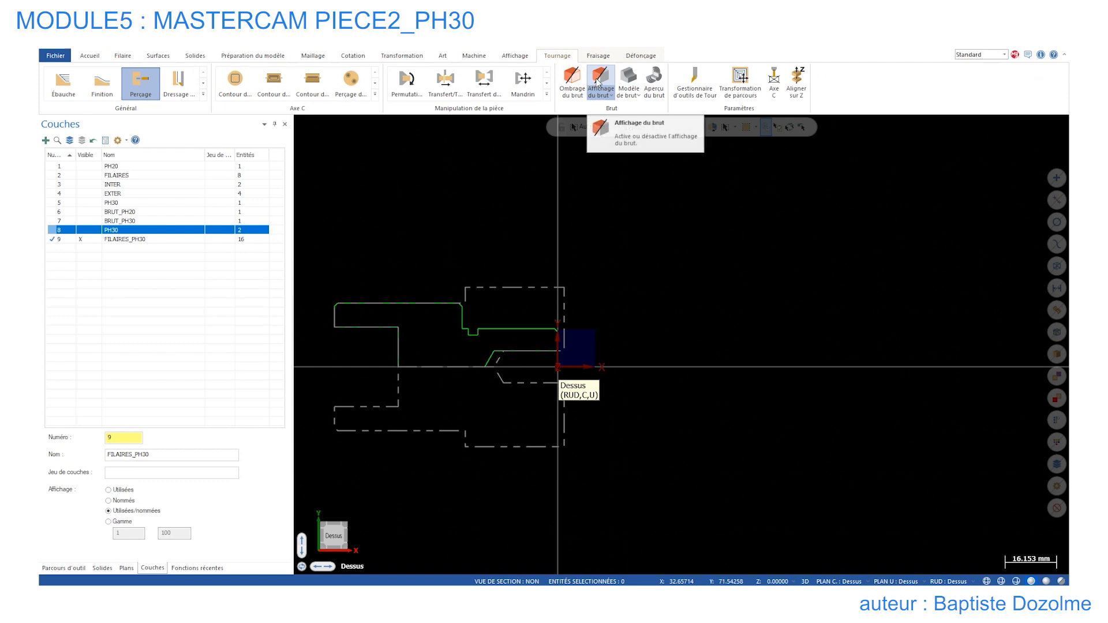
{"action": "left_click", "coordinate": [596, 83]}
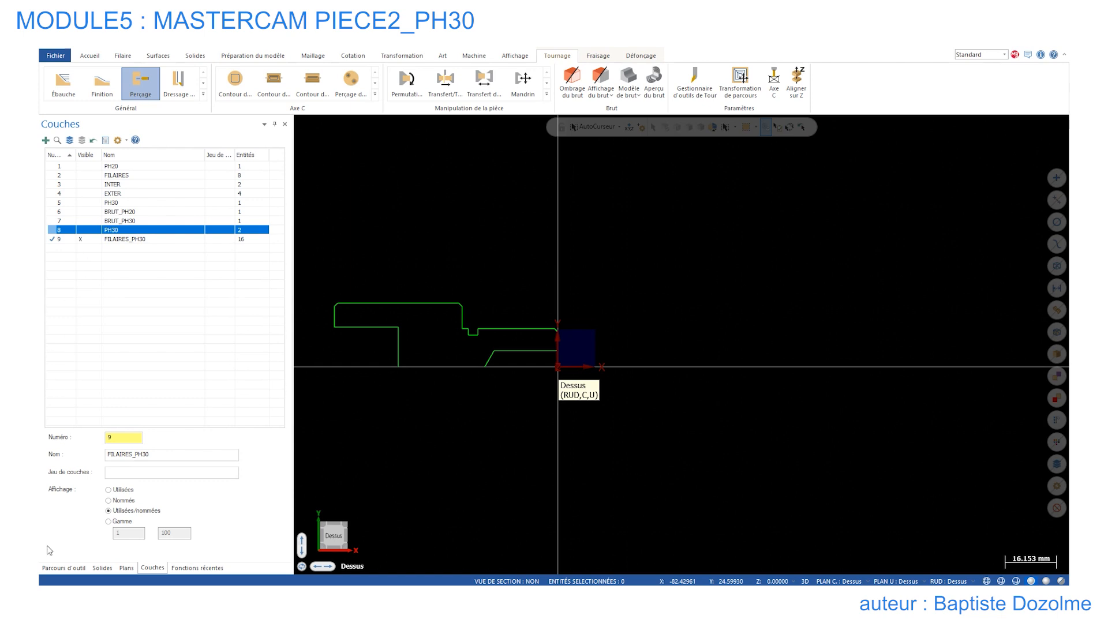
{"action": "left_click", "coordinate": [64, 568]}
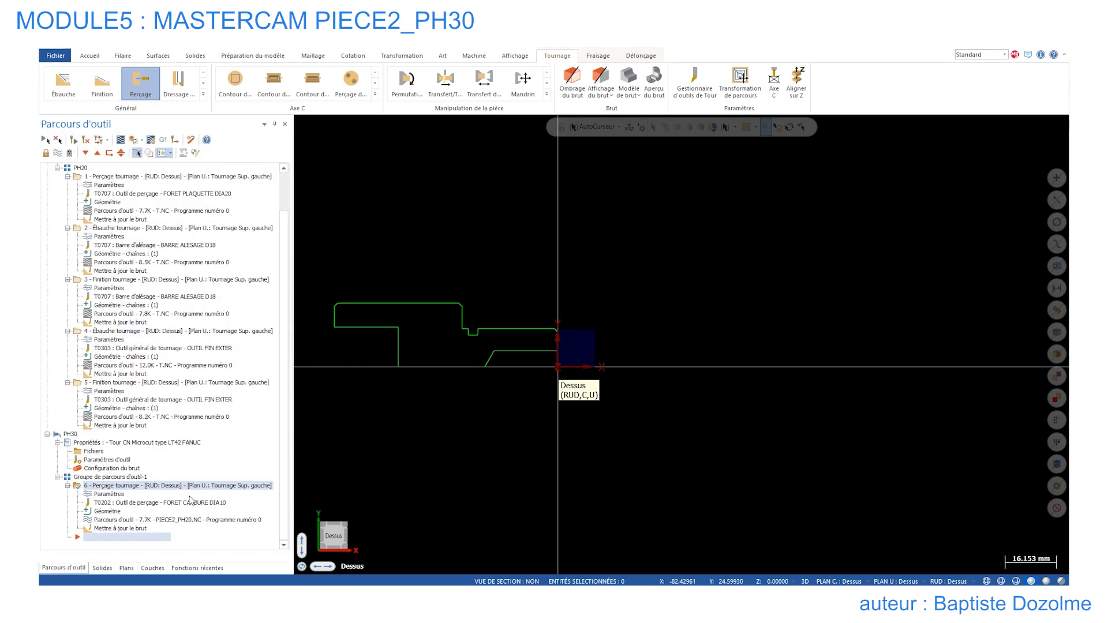
{"action": "scroll", "coordinate": [492, 364], "scroll_direction": "up", "scroll_amount": 4}
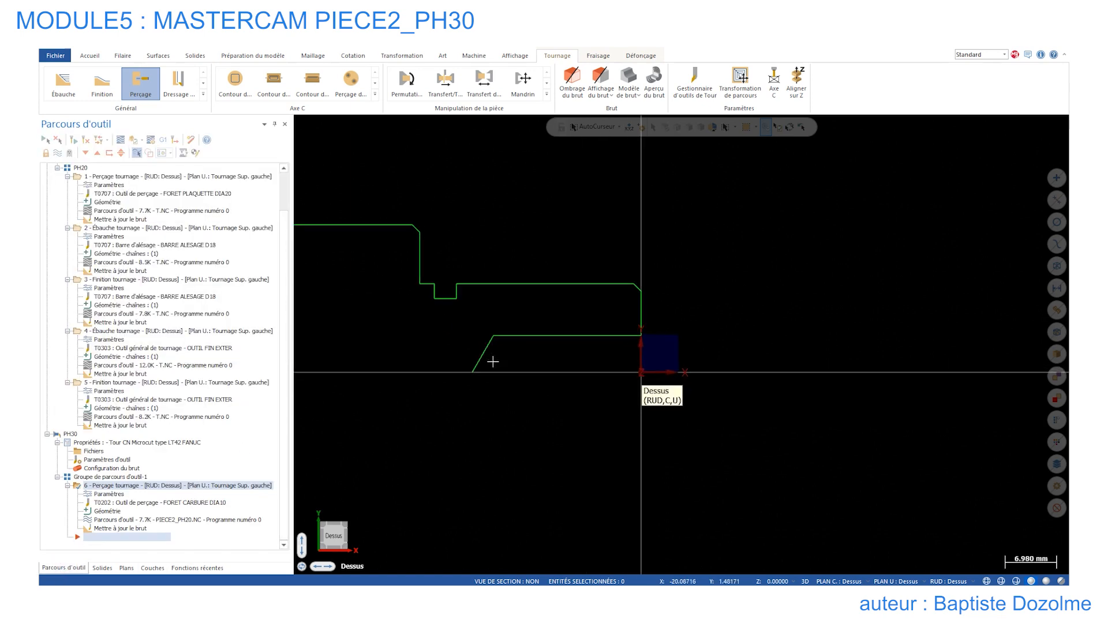
- Create layer 10 as the active layer and name it EXTER_PH30
{"action": "scroll", "coordinate": [493, 358], "scroll_direction": "down", "scroll_amount": 4}
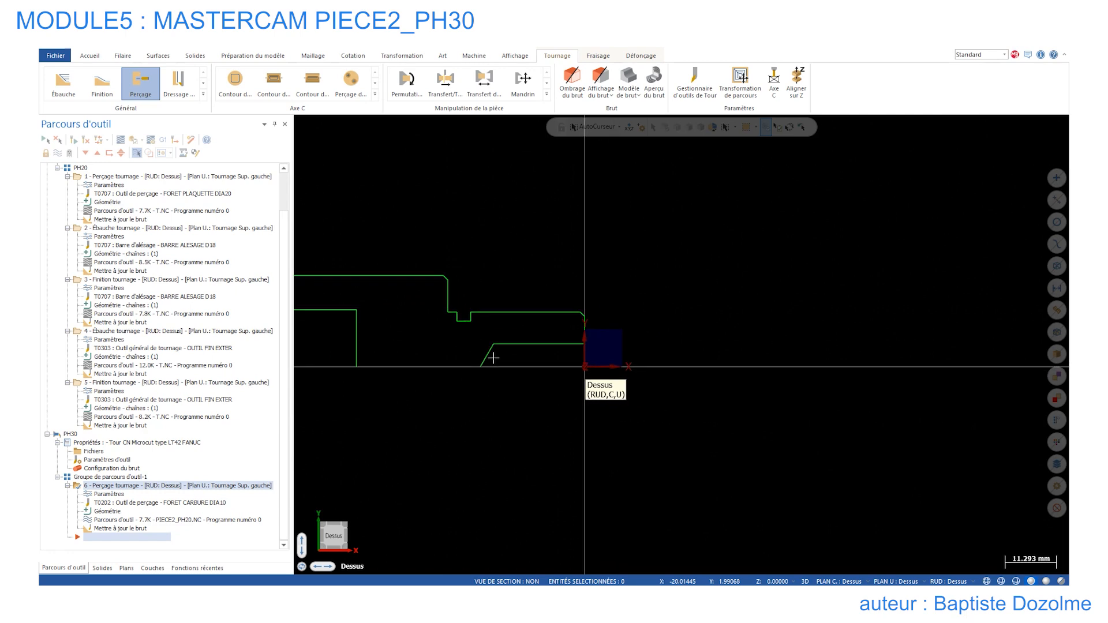
{"action": "scroll", "coordinate": [493, 358], "scroll_direction": "up", "scroll_amount": 8}
{"action": "scroll", "coordinate": [493, 358], "scroll_direction": "down", "scroll_amount": 3}
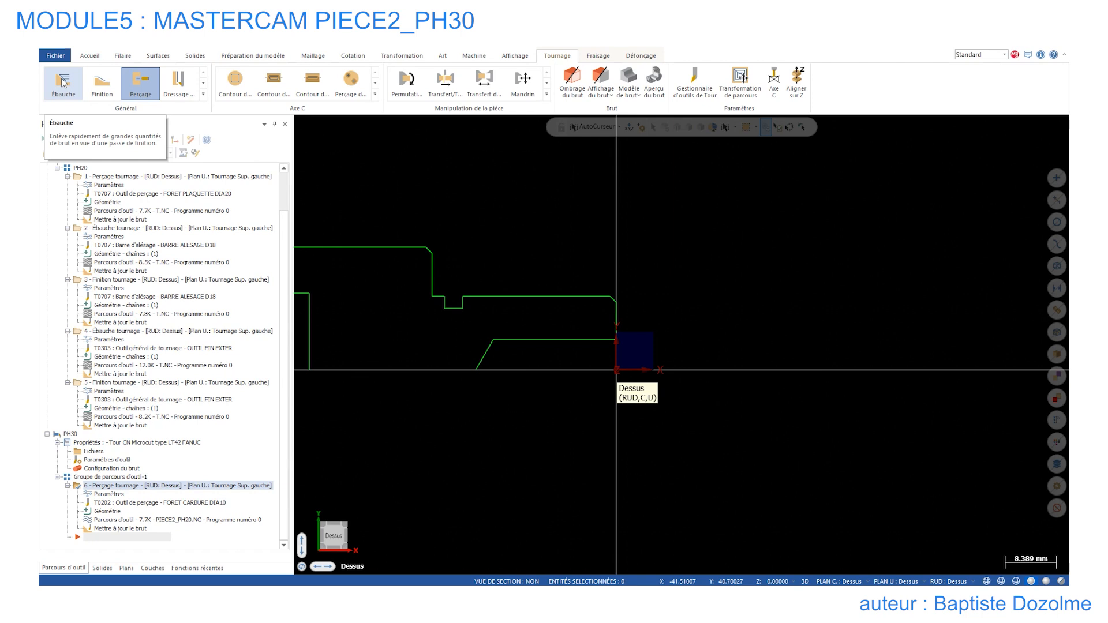
{"action": "left_click", "coordinate": [152, 569]}
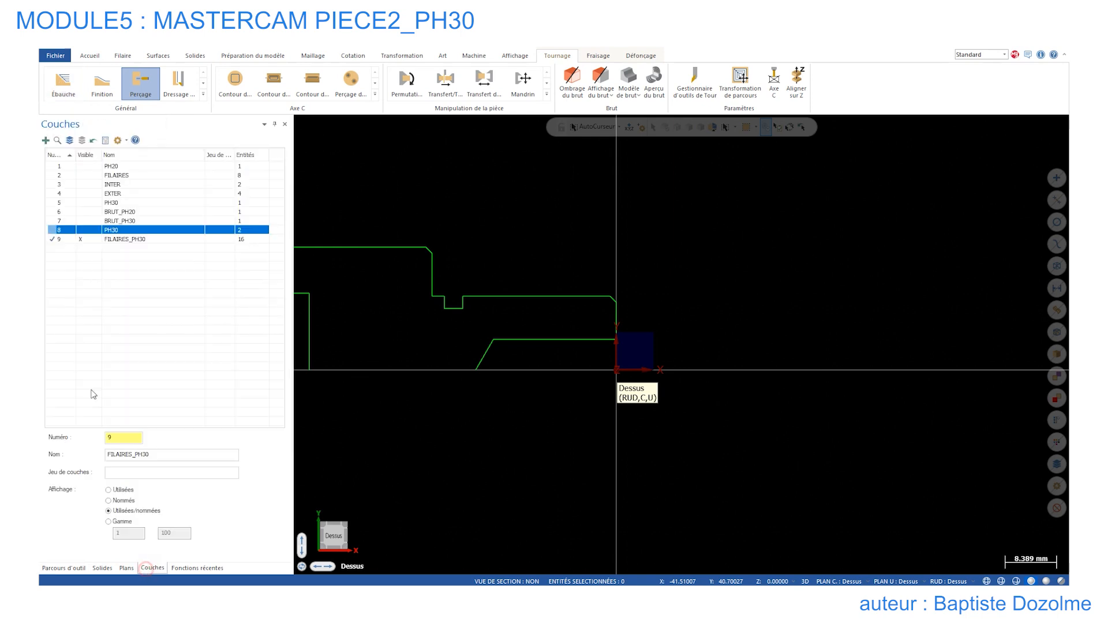
{"action": "left_click", "coordinate": [46, 140]}
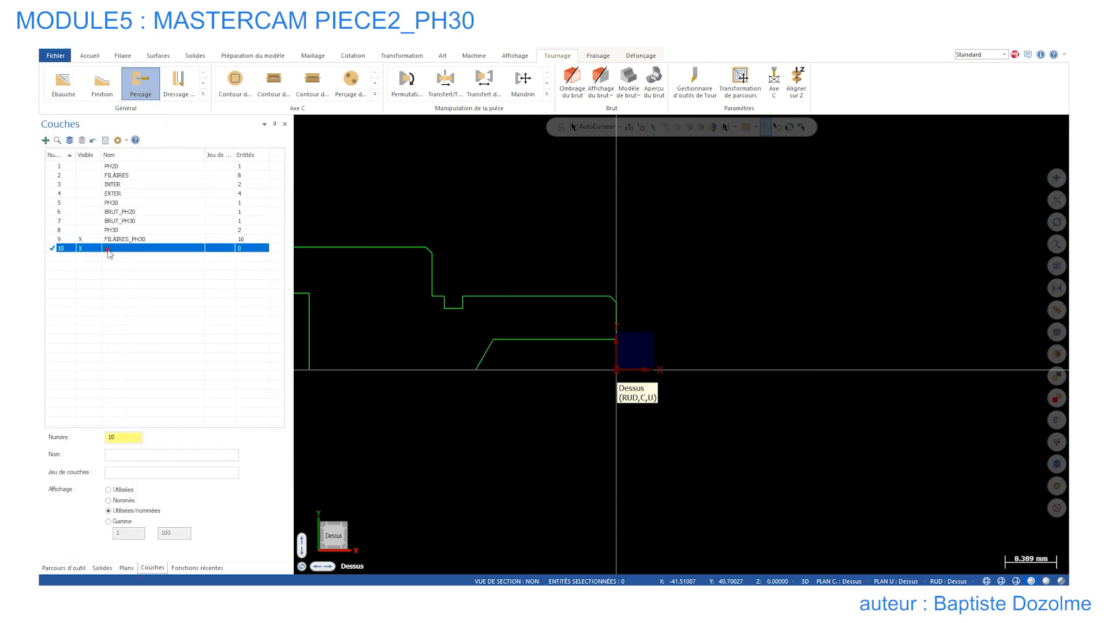
{"action": "type", "text": "EXTER_PH30"}
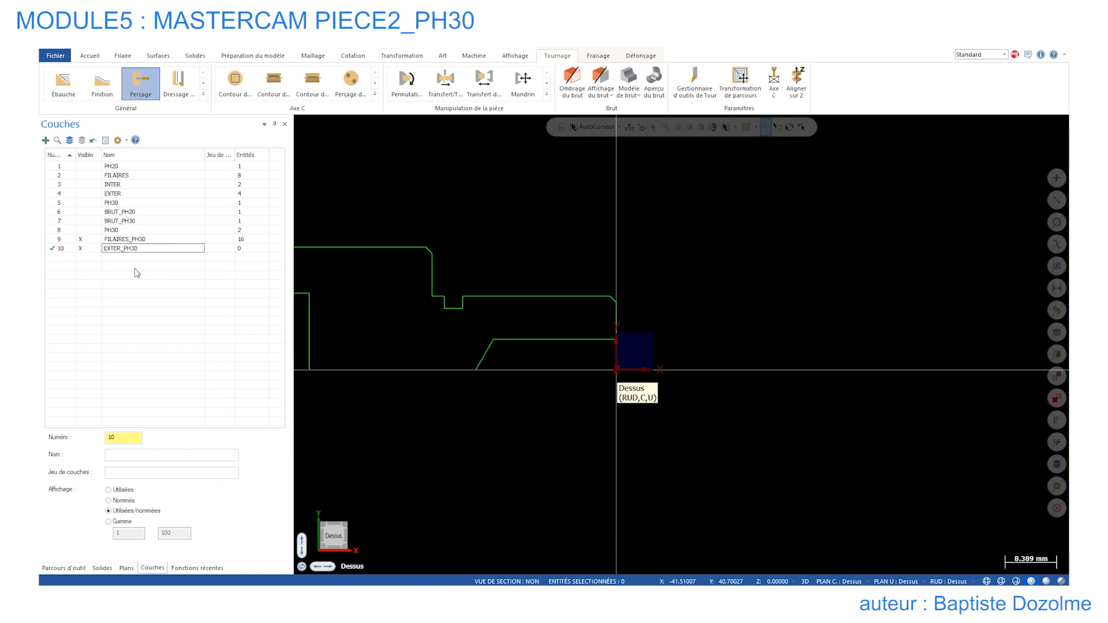
{"action": "key", "text": "Return"}
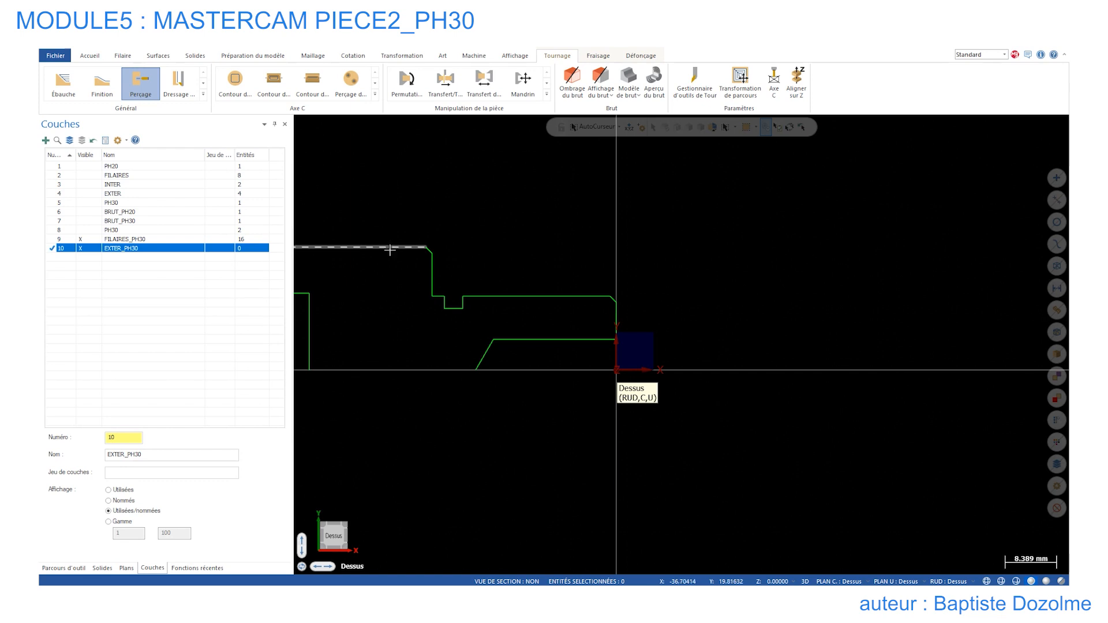
- Copy the outer profile lines from the front face to the upper chamfer, without the groove, onto the active layer EXTER_PH30
{"action": "left_click", "coordinate": [617, 316]}
{"action": "left_click", "coordinate": [613, 299]}
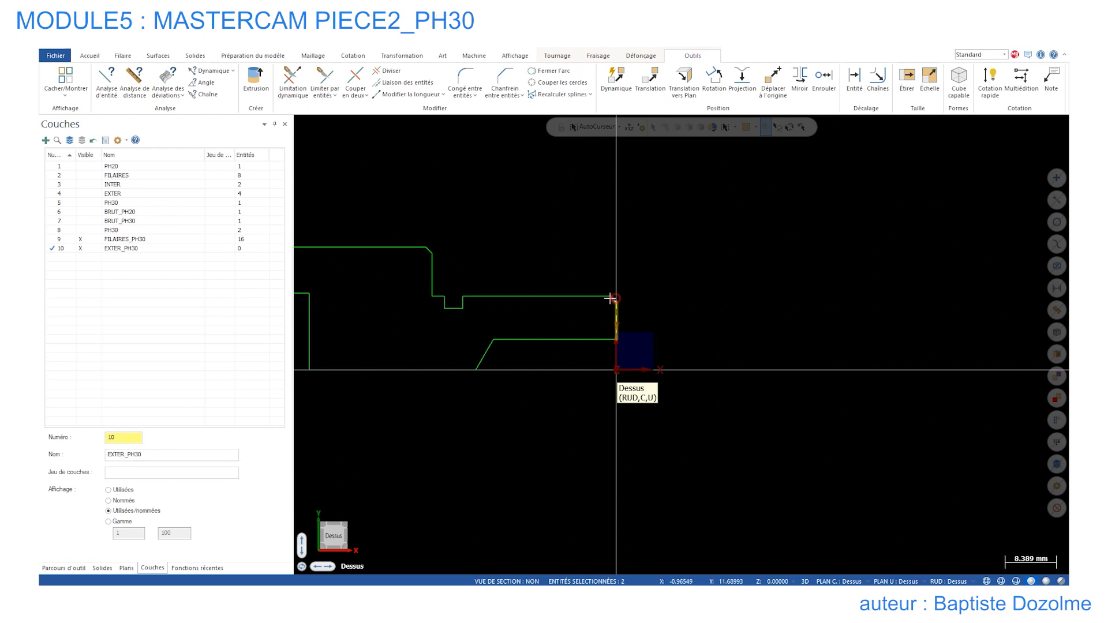
{"action": "left_click", "coordinate": [594, 296]}
{"action": "left_click", "coordinate": [432, 274]}
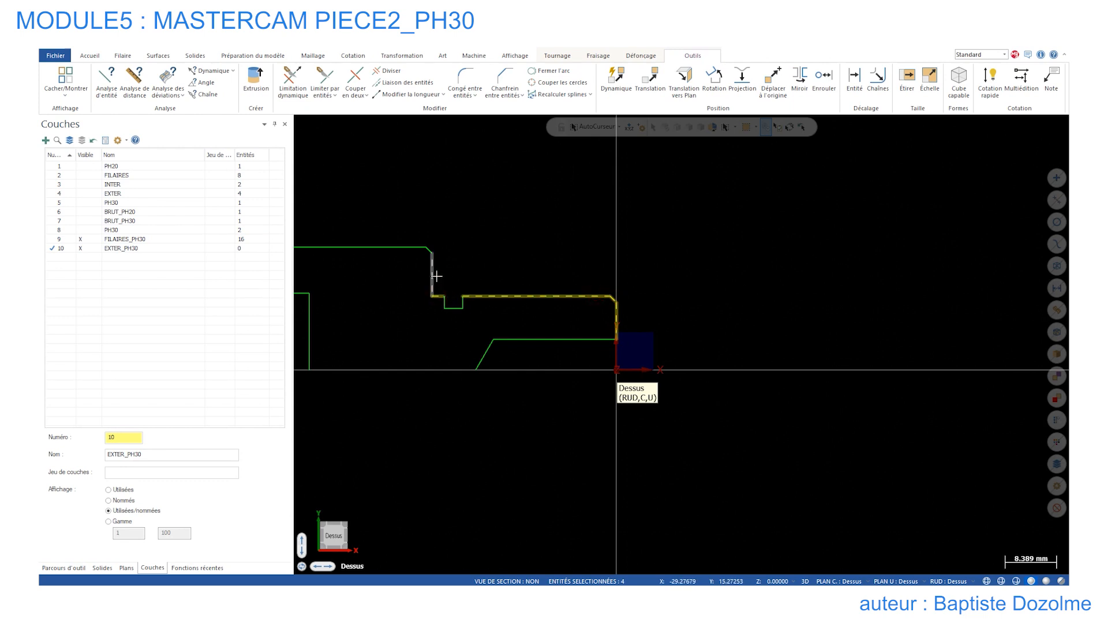
{"action": "left_click", "coordinate": [428, 249]}
{"action": "right_click", "coordinate": [512, 297]}
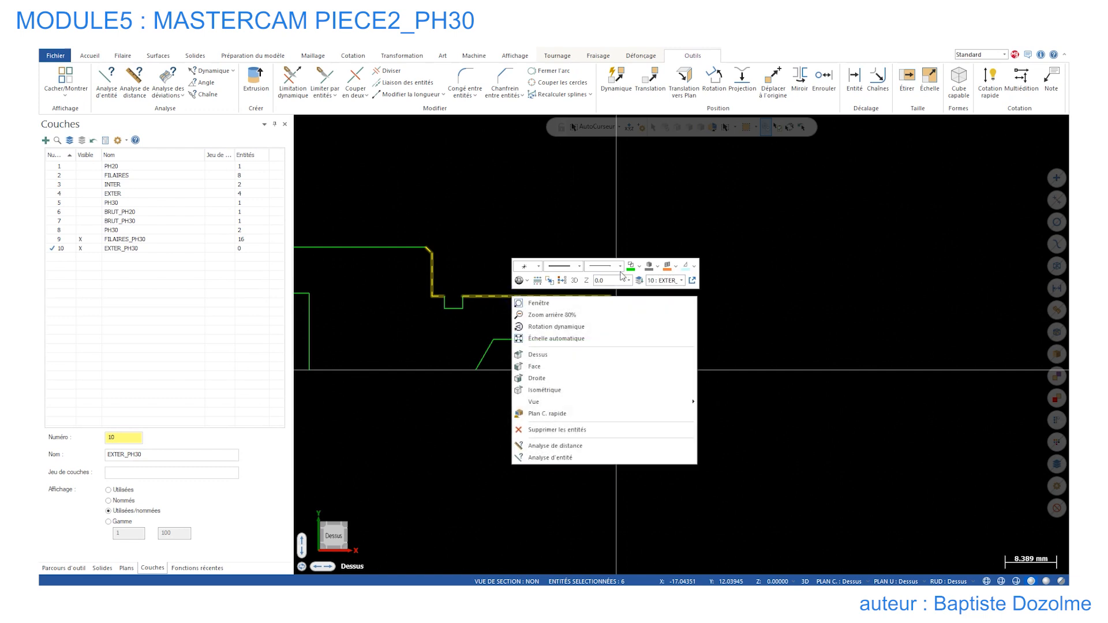
{"action": "left_click", "coordinate": [640, 281]}
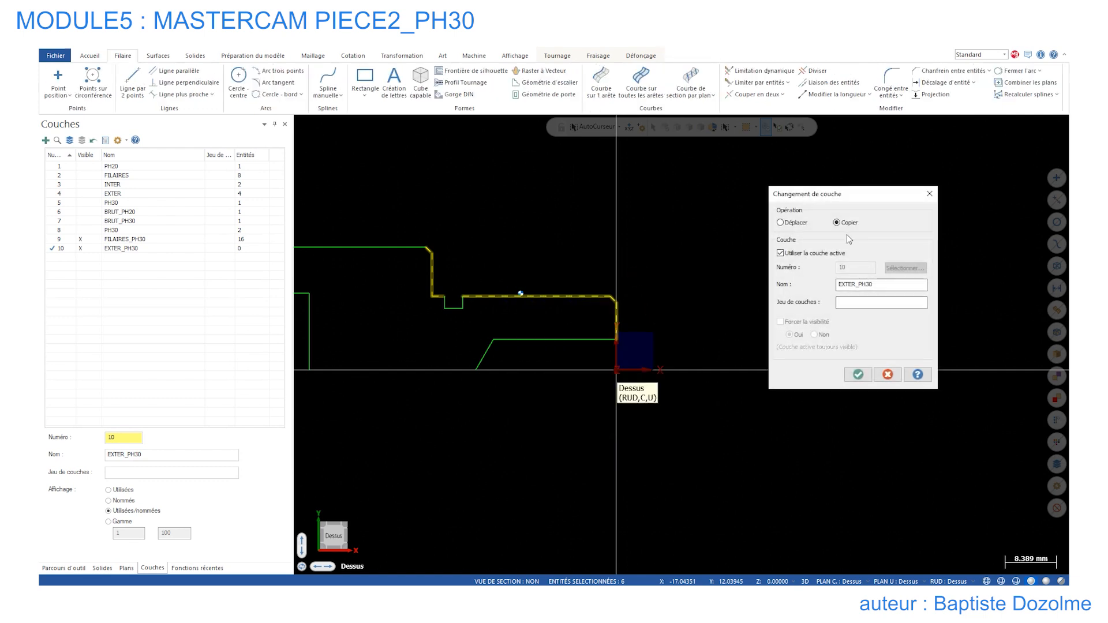
{"action": "left_click", "coordinate": [856, 374]}
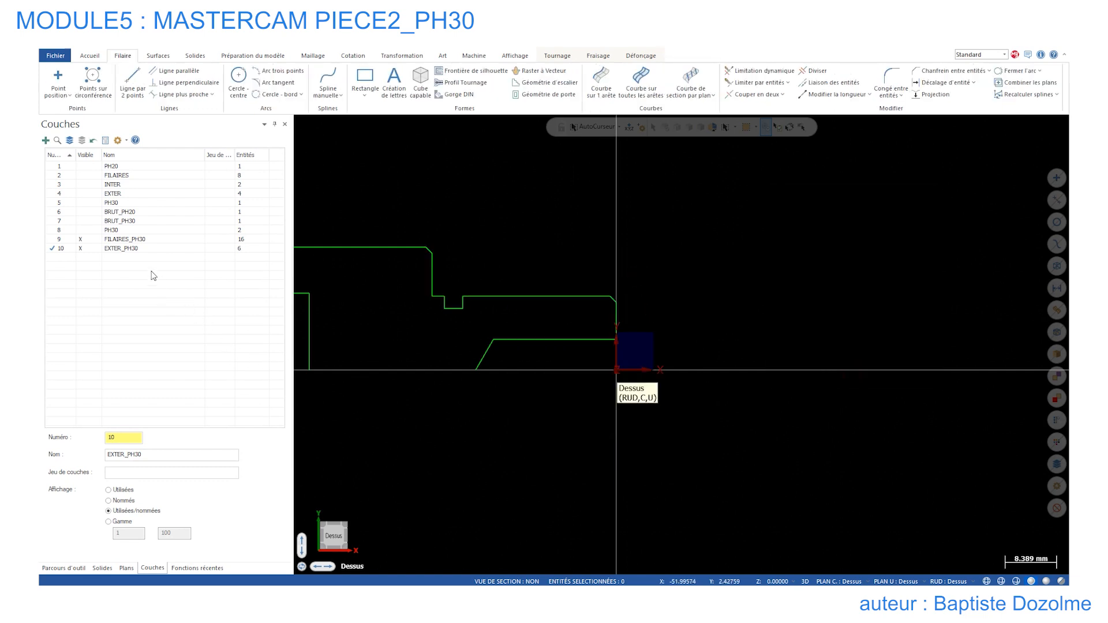
- Hide layer 9 FILAIRES_PH30 and close the groove gap in the outer profile with a 3 mm two-point line
{"action": "left_click", "coordinate": [80, 239]}
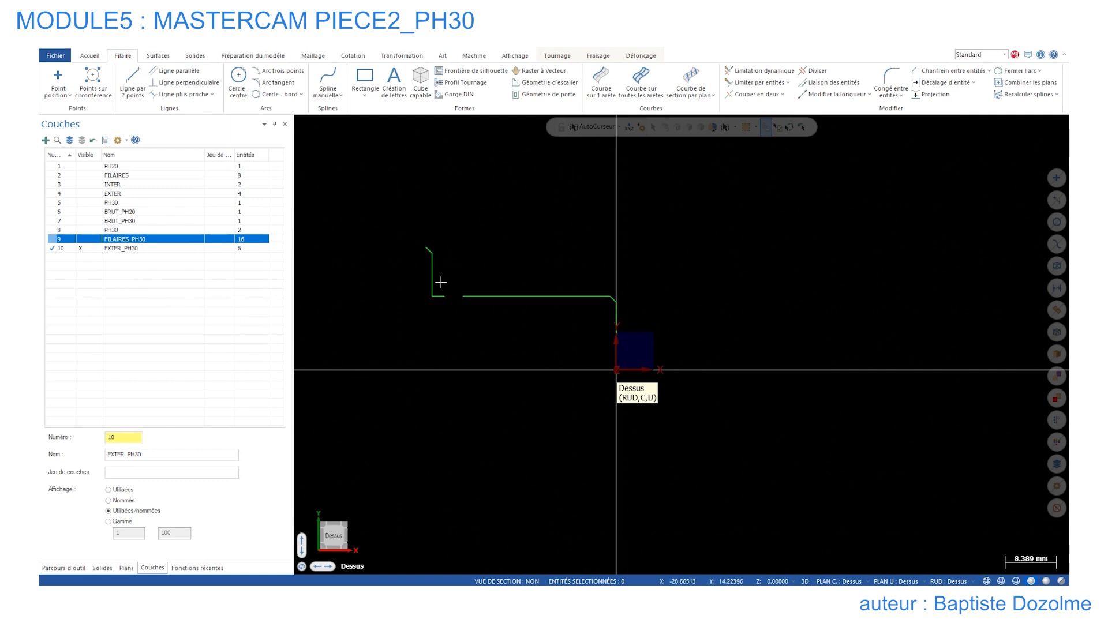
{"action": "left_click", "coordinate": [132, 80]}
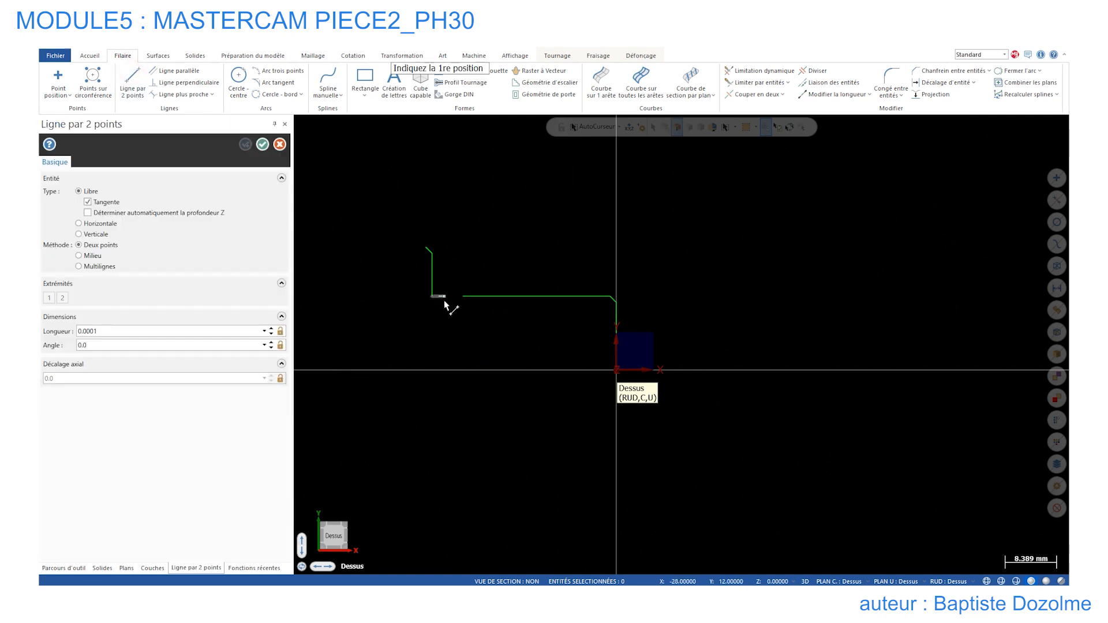
{"action": "left_click", "coordinate": [448, 303]}
{"action": "left_click", "coordinate": [463, 297]}
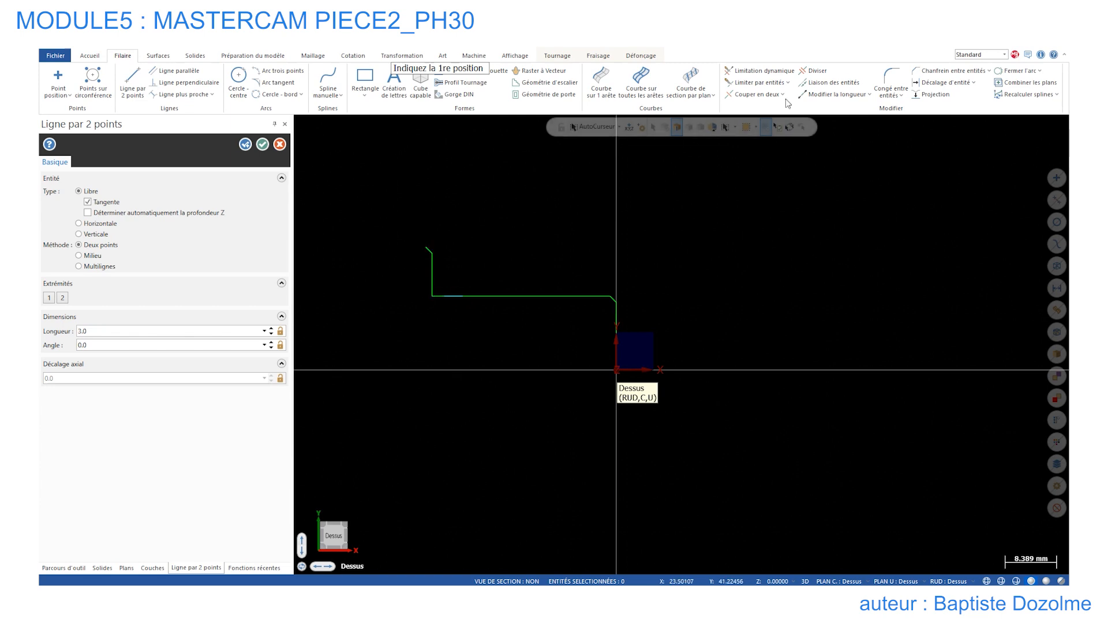
- Lengthen the outer profile by 0.5 mm at the upper chamfer's free end and at the front face line's lower end
{"action": "left_click", "coordinate": [815, 95]}
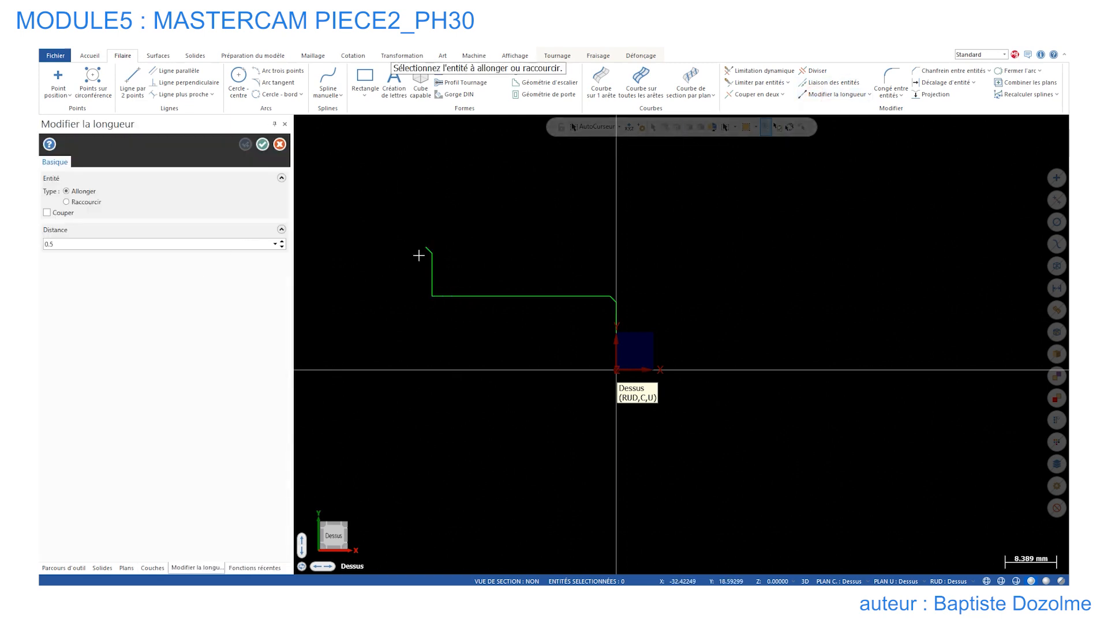
{"action": "scroll", "coordinate": [419, 256], "scroll_direction": "up", "scroll_amount": 5}
{"action": "left_click", "coordinate": [432, 236]}
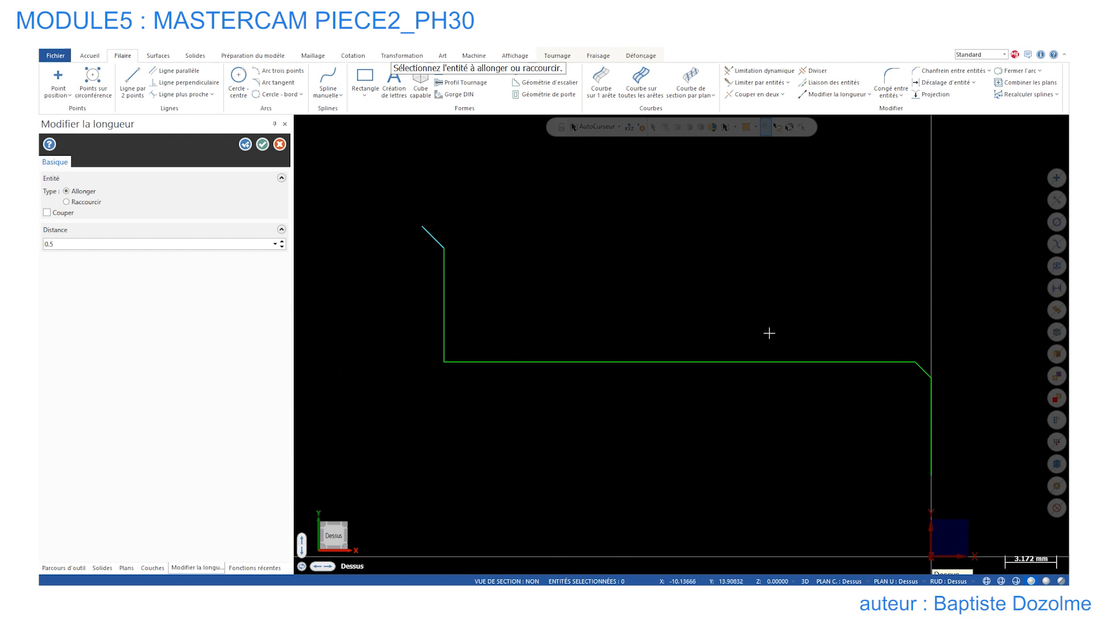
{"action": "scroll", "coordinate": [802, 364], "scroll_direction": "down", "scroll_amount": 3}
{"action": "scroll", "coordinate": [866, 424], "scroll_direction": "up", "scroll_amount": 3}
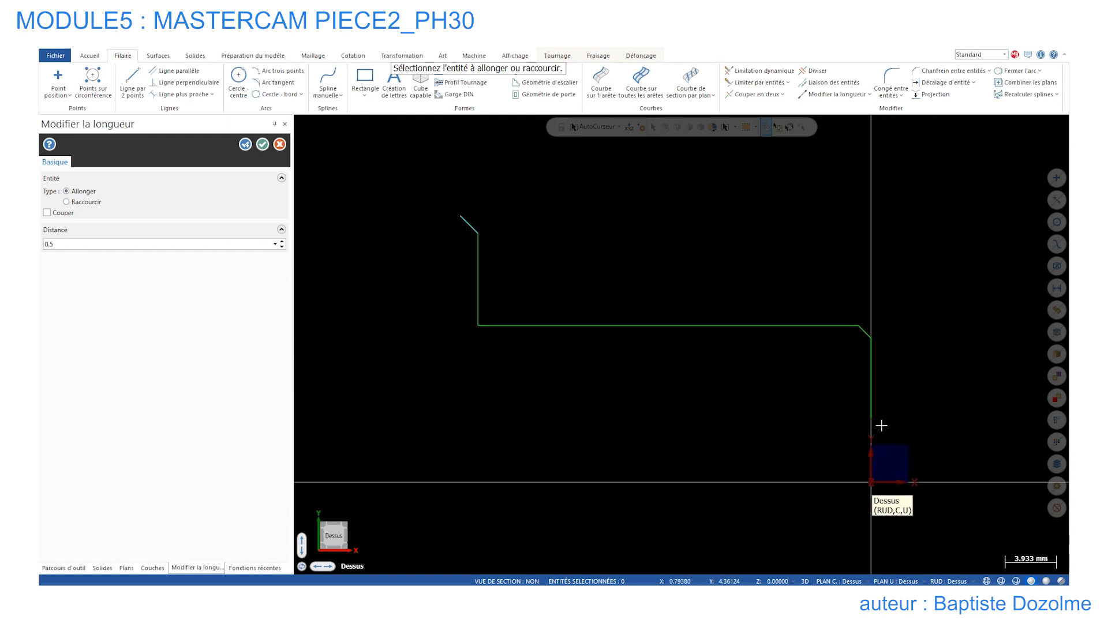
{"action": "left_click", "coordinate": [866, 407]}
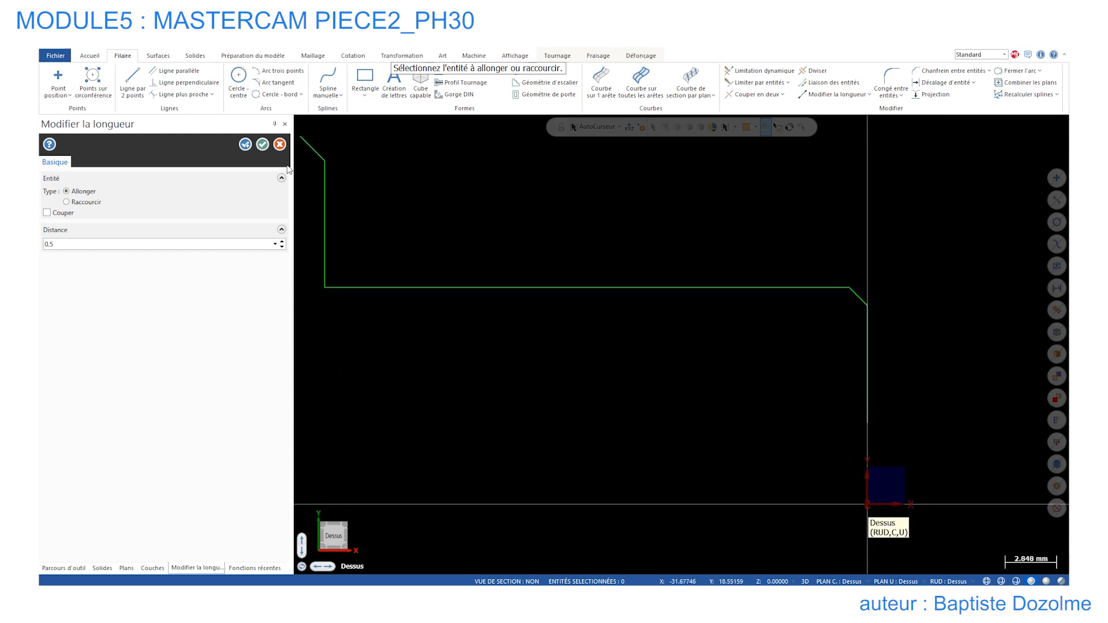
{"action": "left_click", "coordinate": [263, 145]}
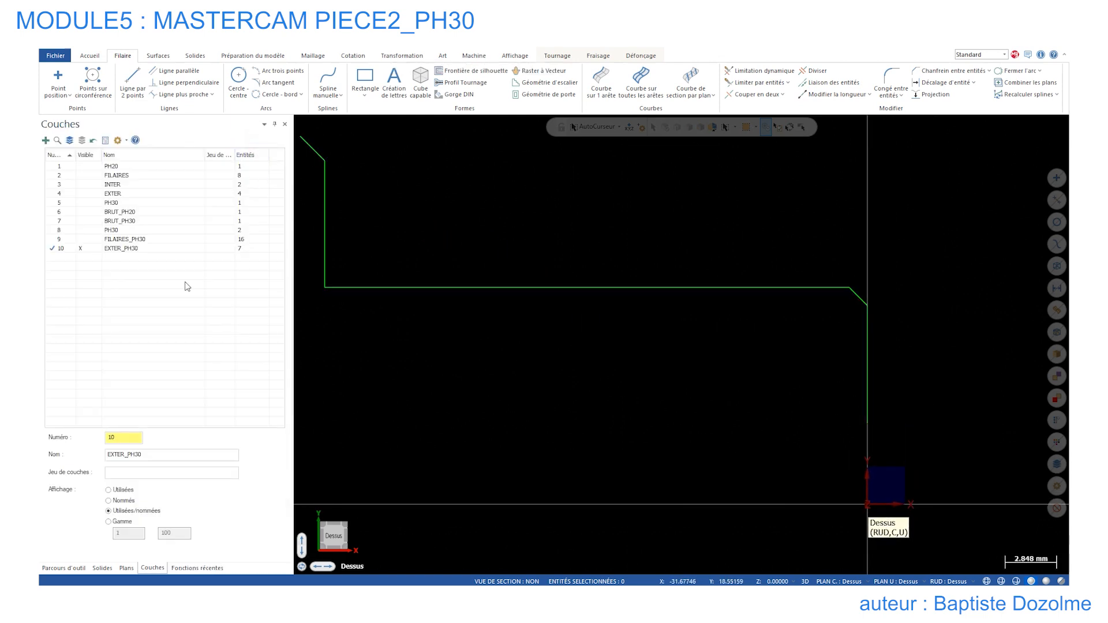
- Show layer 9 FILAIRES_PH30 to compare it with the extended outer profile, and hide it again
{"action": "left_click", "coordinate": [82, 239]}
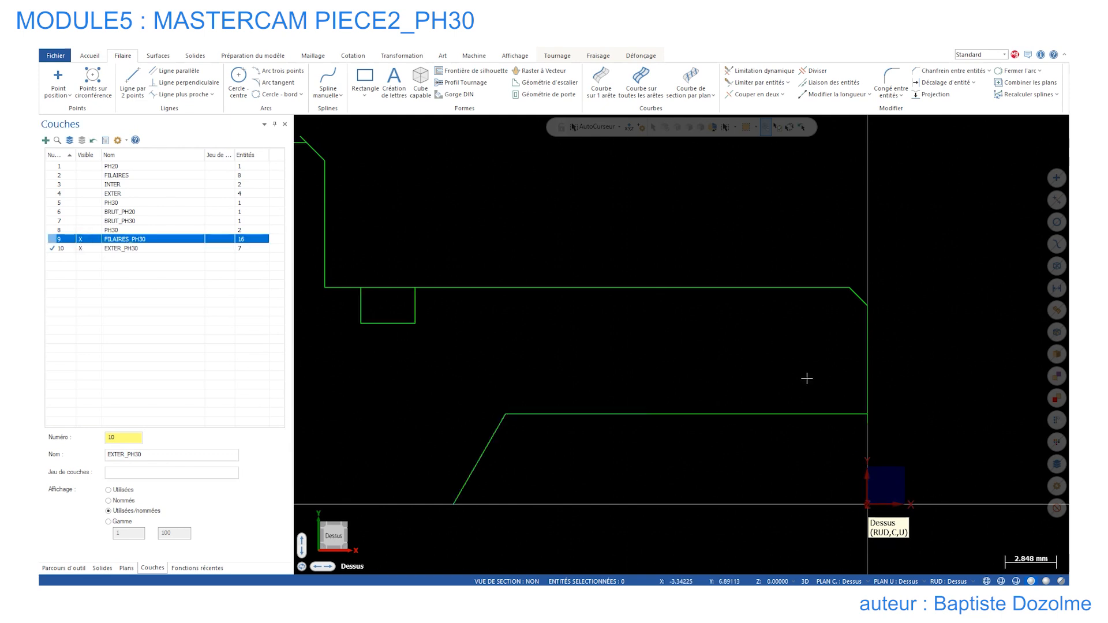
{"action": "scroll", "coordinate": [807, 378], "scroll_direction": "down", "scroll_amount": 1}
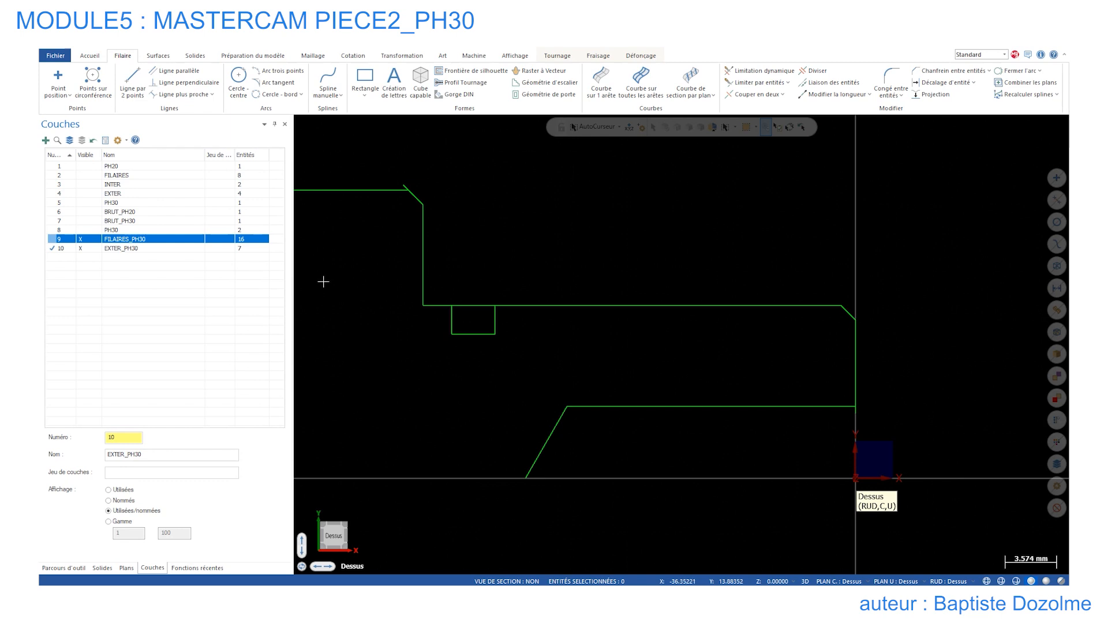
{"action": "left_click", "coordinate": [82, 243]}
{"action": "scroll", "coordinate": [697, 238], "scroll_direction": "down", "scroll_amount": 2}
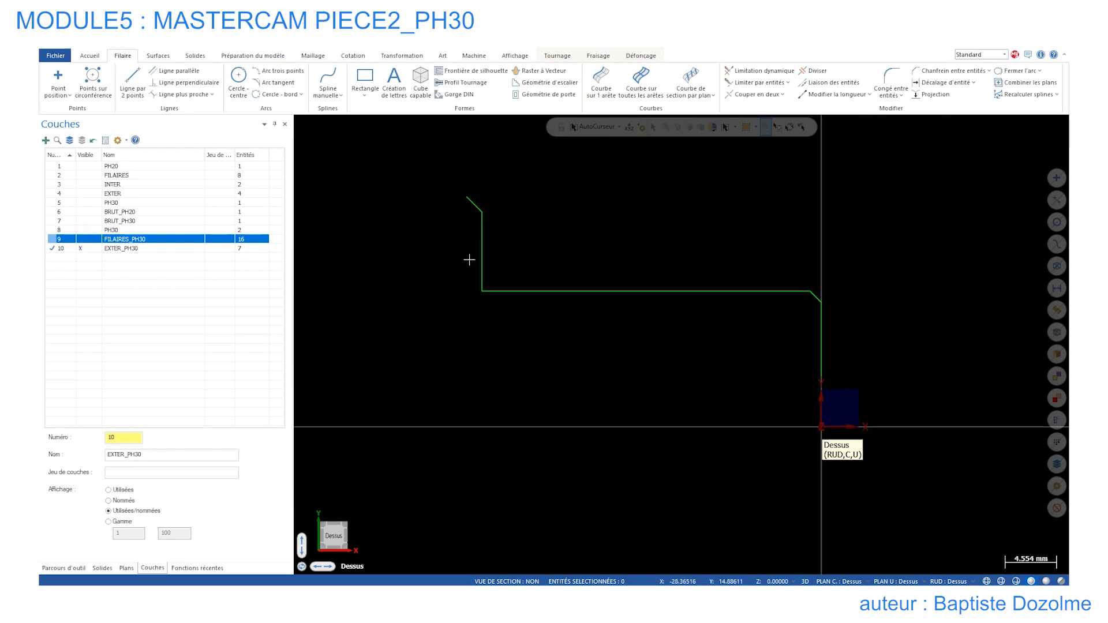
- Start a turning roughing operation and chain the outer profile from the front face line to the upper chamfer
{"action": "left_click", "coordinate": [64, 567]}
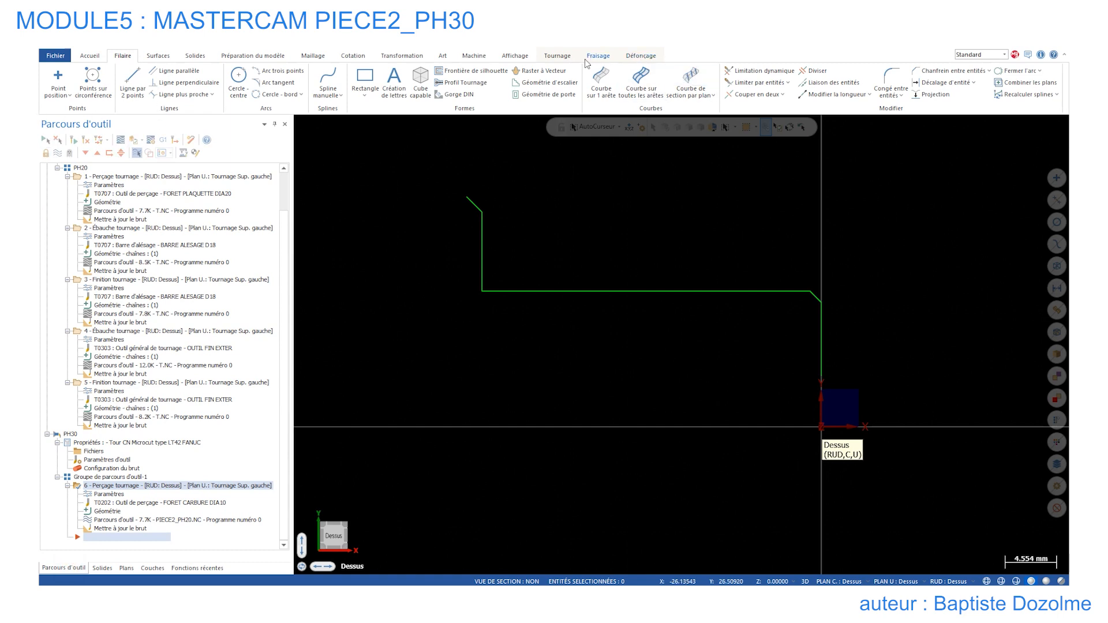
{"action": "left_click", "coordinate": [557, 56]}
{"action": "left_click", "coordinate": [64, 81]}
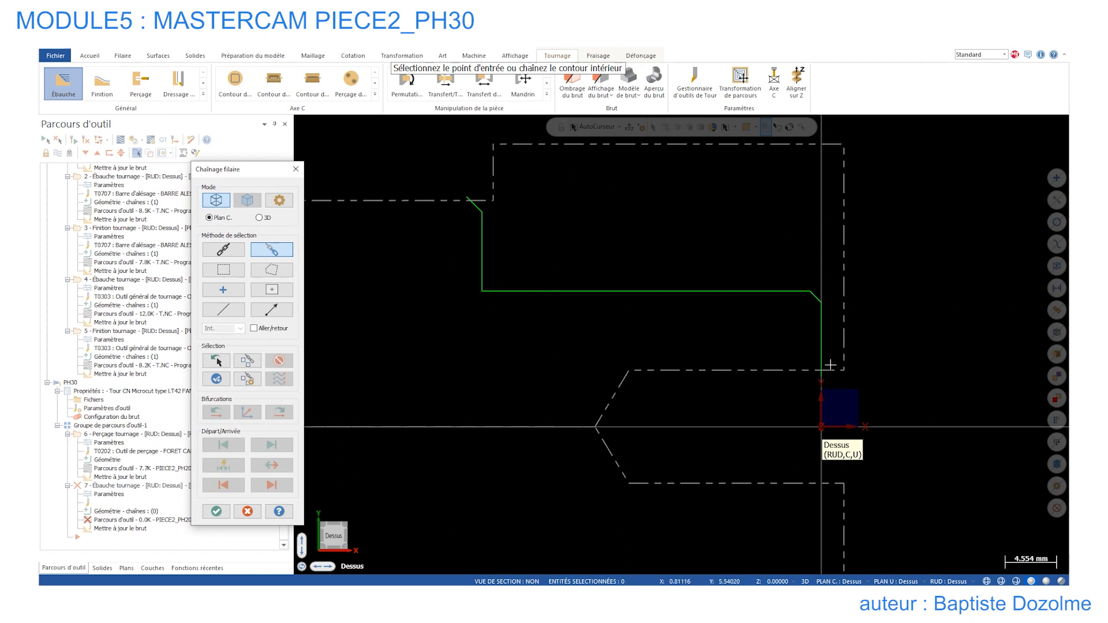
{"action": "left_click", "coordinate": [829, 366]}
{"action": "left_click", "coordinate": [473, 205]}
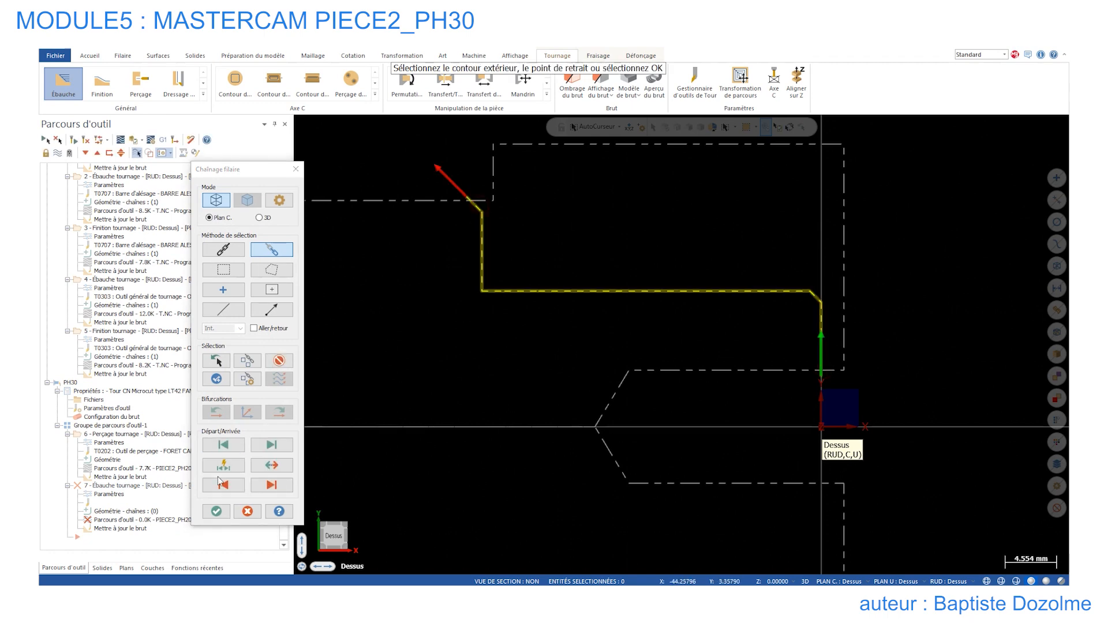
{"action": "left_click", "coordinate": [216, 511]}
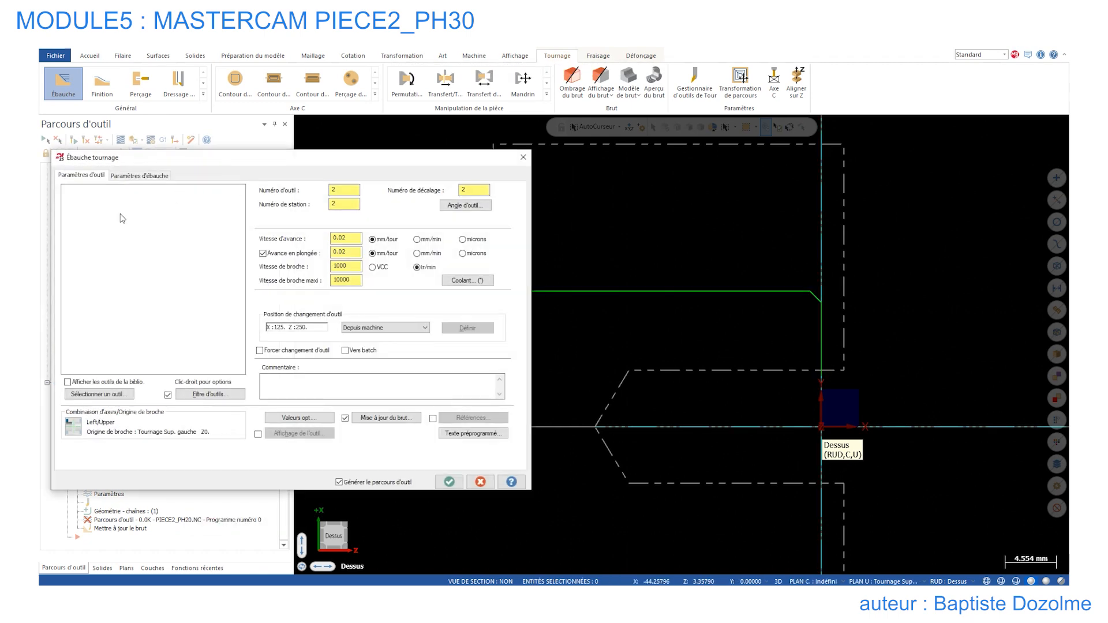
- Load the custom TOURNAGE tool library and select tool T0303 R0.4 OUTIL FIN EXTER for the roughing operation
{"action": "left_click", "coordinate": [99, 395]}
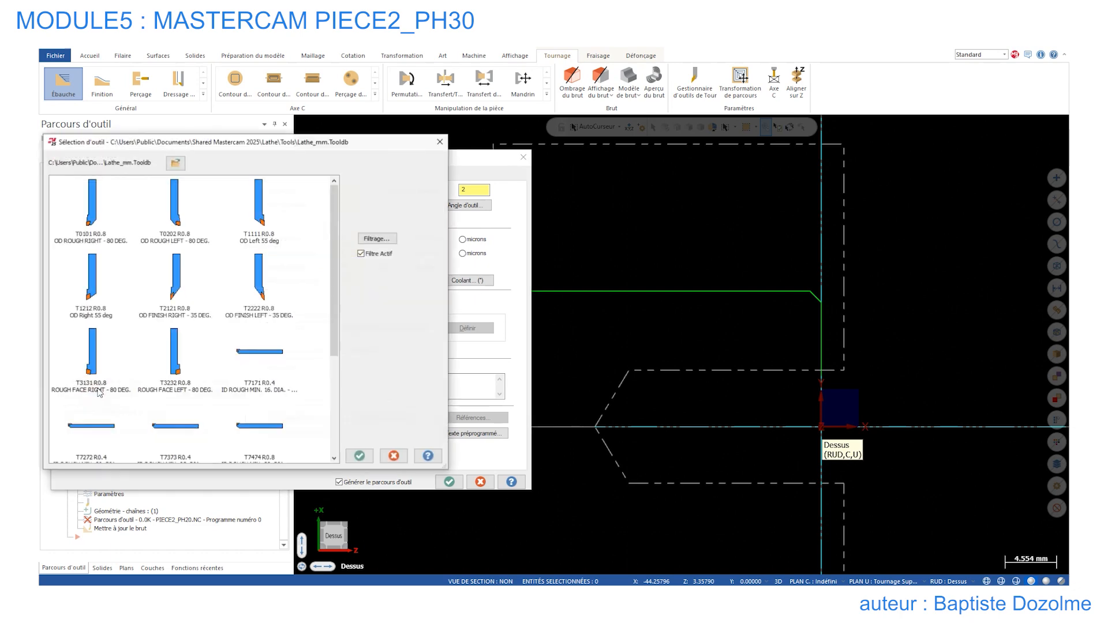
{"action": "left_click", "coordinate": [173, 164]}
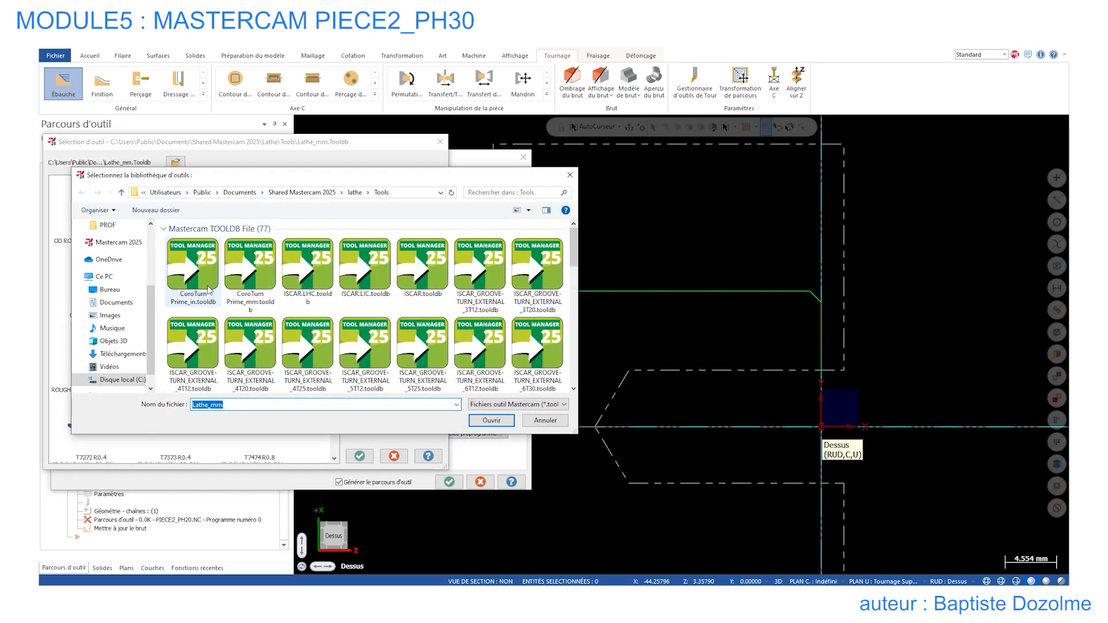
{"action": "scroll", "coordinate": [346, 300], "scroll_direction": "down", "scroll_amount": 5}
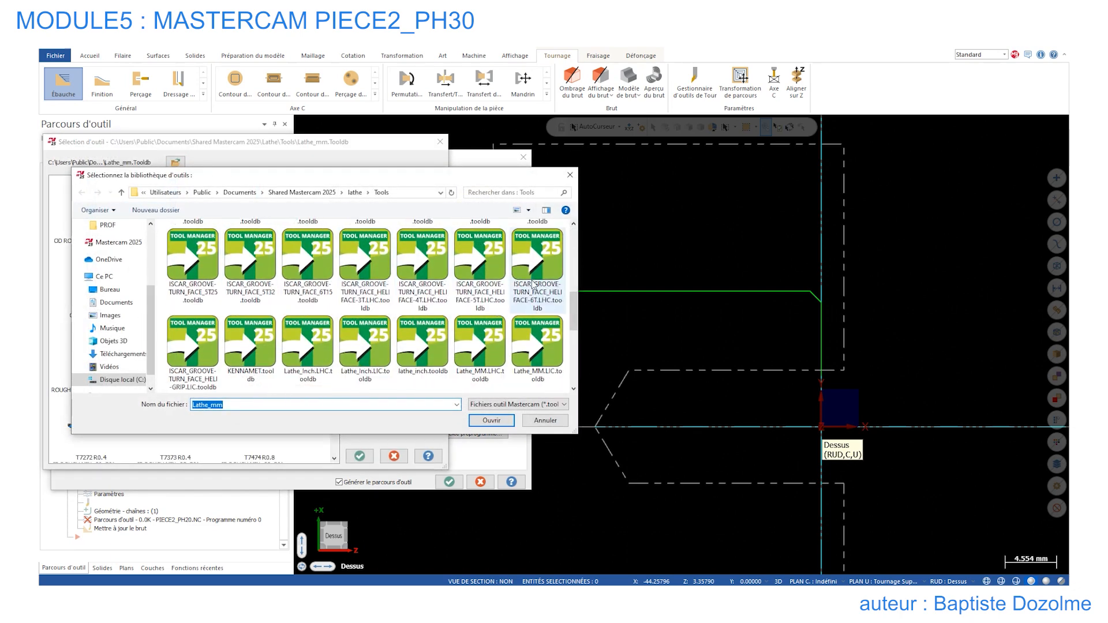
{"action": "scroll", "coordinate": [511, 299], "scroll_direction": "down", "scroll_amount": 5}
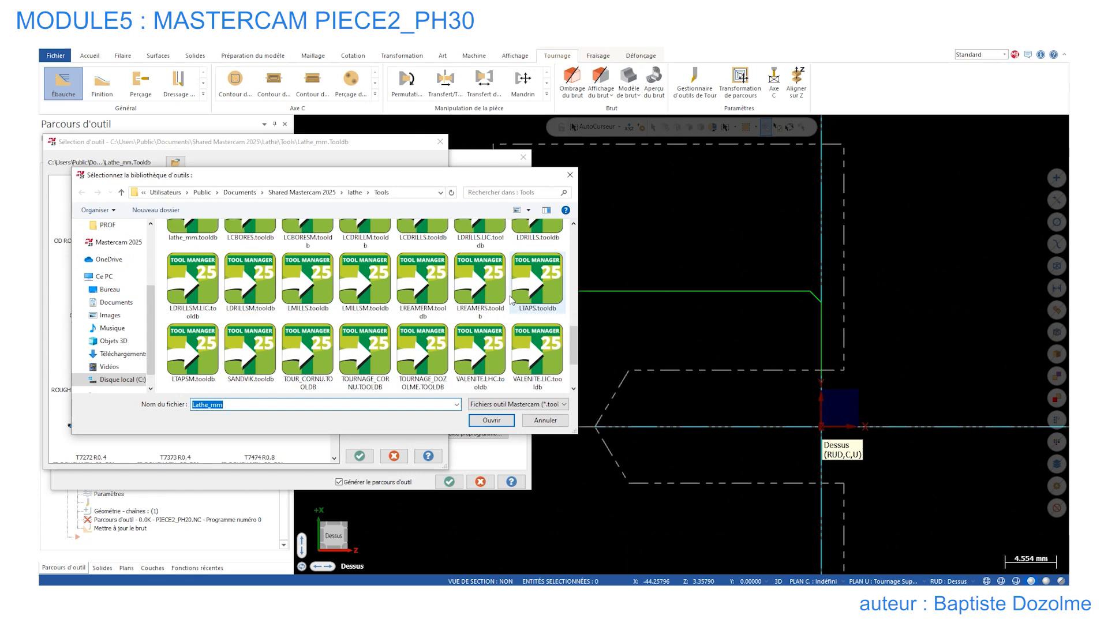
{"action": "double_click", "coordinate": [406, 333]}
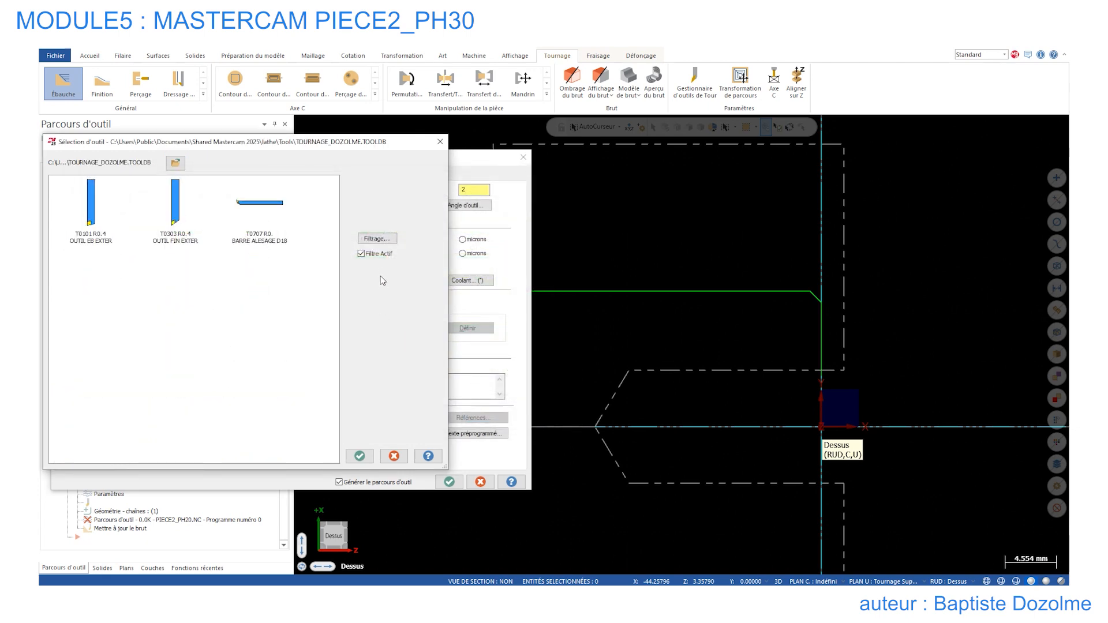
{"action": "double_click", "coordinate": [175, 213]}
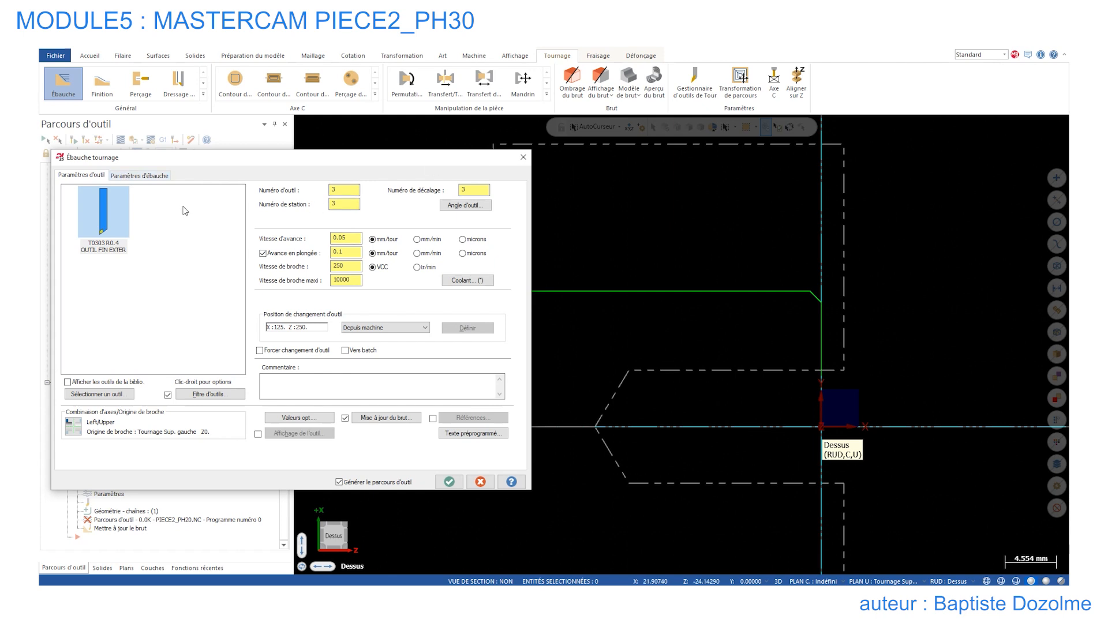
- Check the roughing parameters, keep the proposed values and generate the external roughing toolpath
{"action": "left_click", "coordinate": [151, 176]}
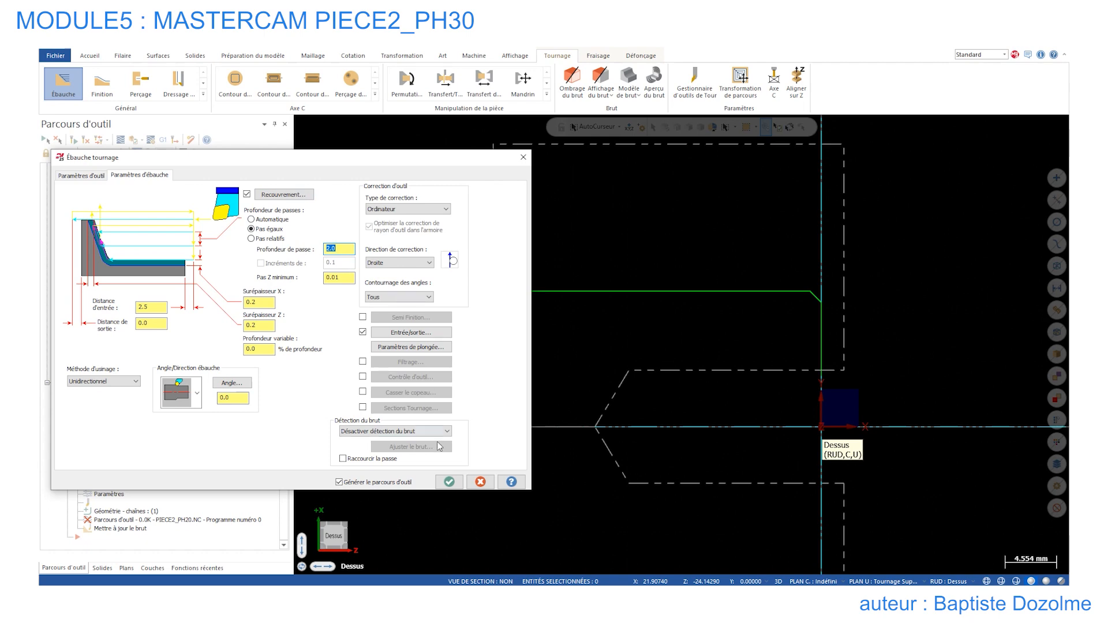
{"action": "left_click", "coordinate": [449, 481]}
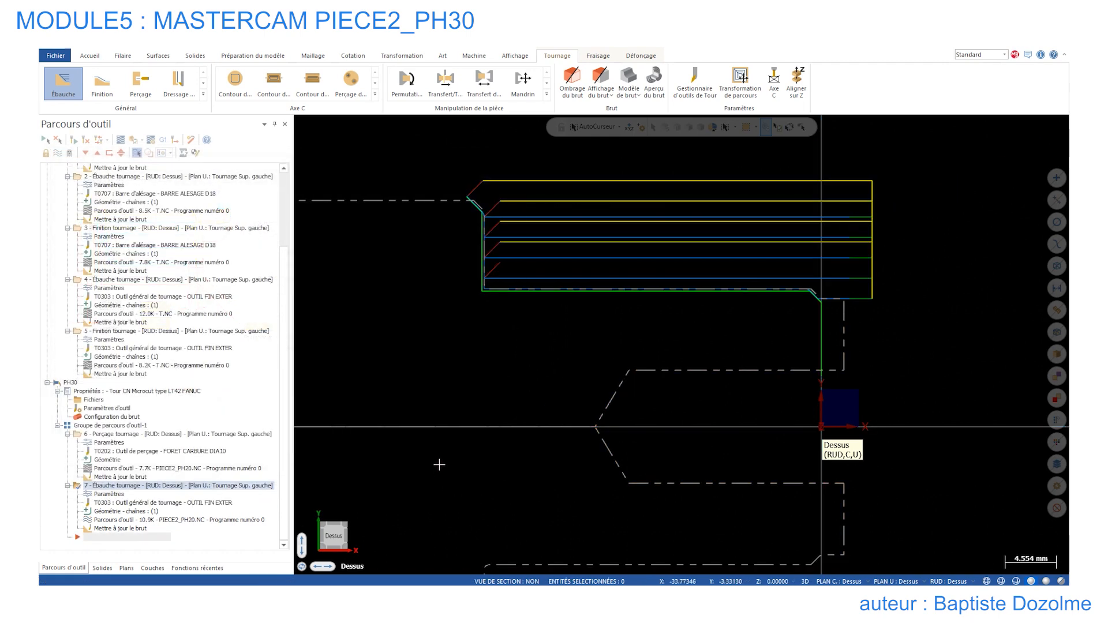
{"action": "scroll", "coordinate": [537, 335], "scroll_direction": "down", "scroll_amount": 1}
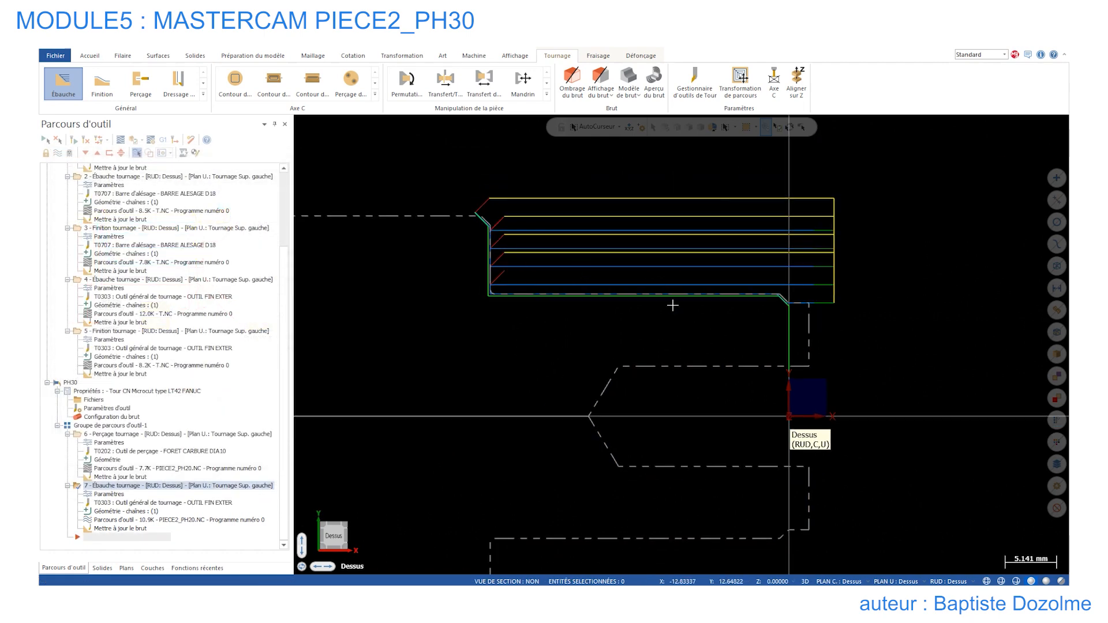
- Set the stock detection of the external roughing operation to Brut résiduel and regenerate its toolpath
{"action": "left_click", "coordinate": [110, 495]}
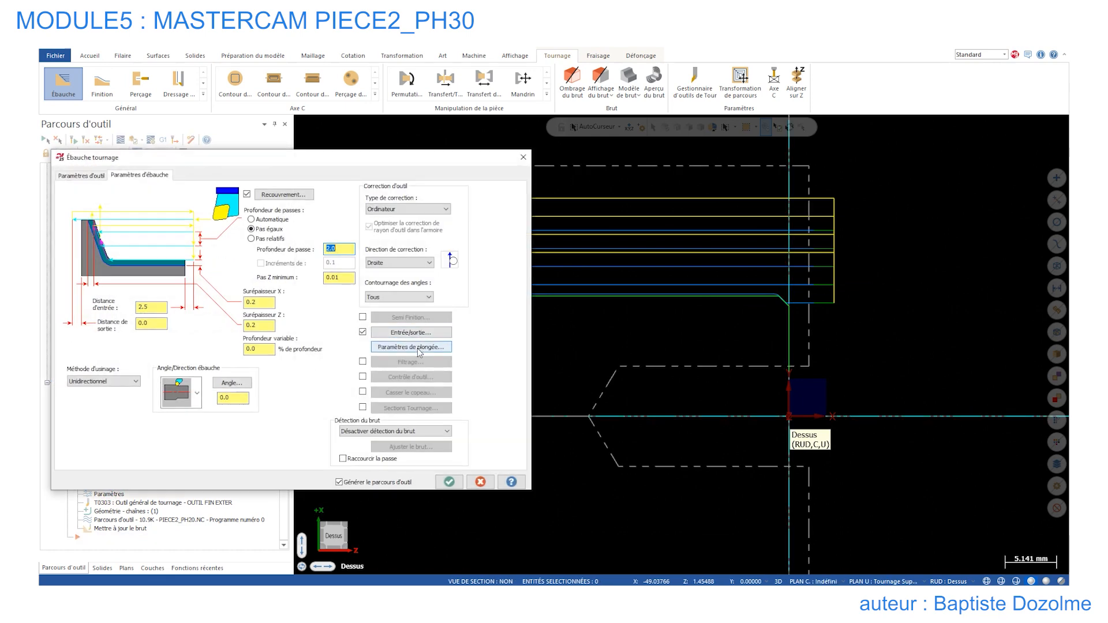
{"action": "left_click", "coordinate": [394, 431]}
{"action": "left_click", "coordinate": [381, 447]}
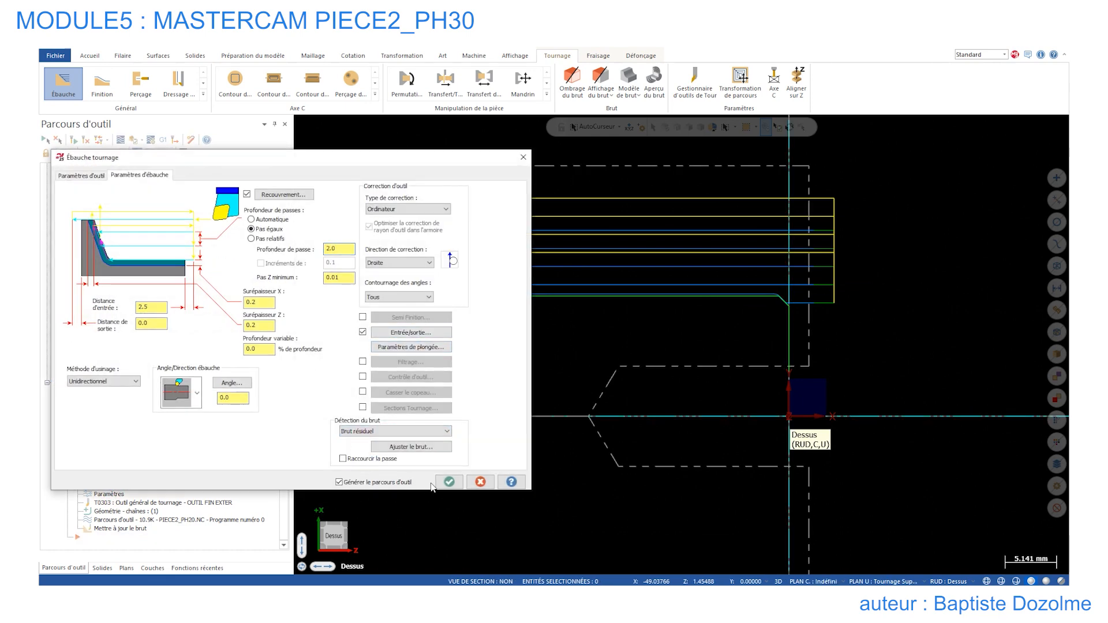
{"action": "left_click", "coordinate": [449, 481]}
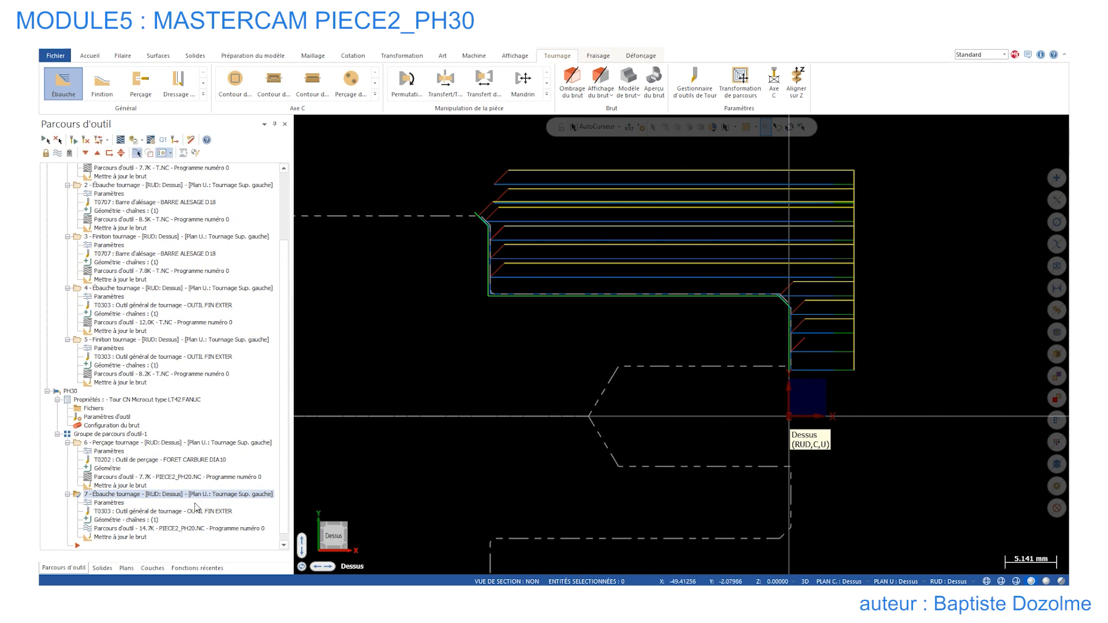
- Create a turning finishing operation along the outer profile from the front face line to the upper chamfer, keeping the proposed tool and finishing parameters
{"action": "left_click", "coordinate": [107, 87]}
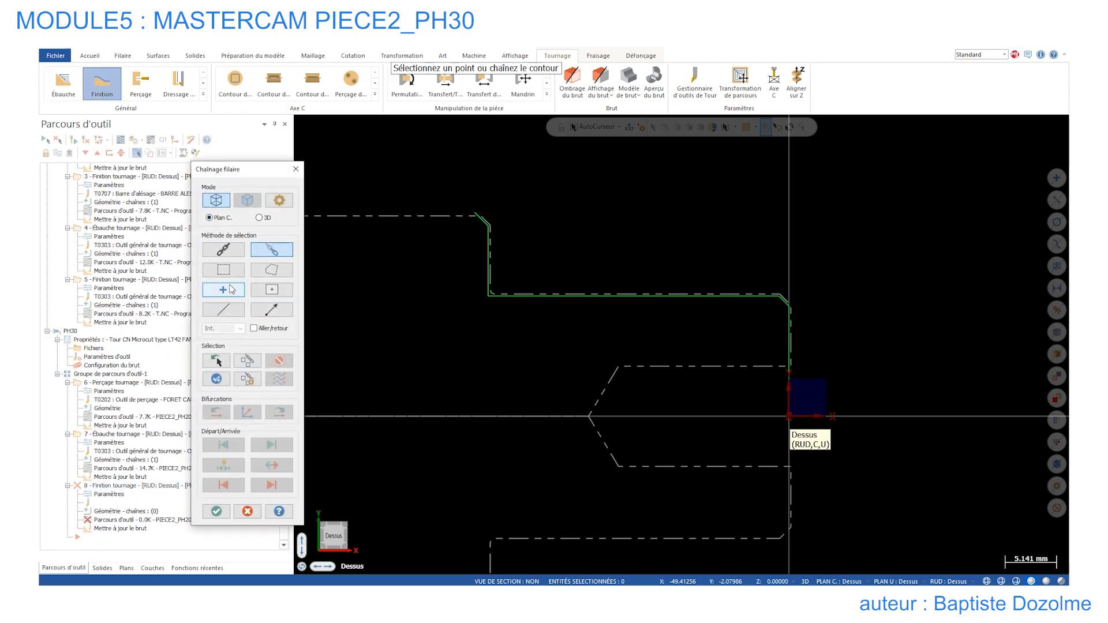
{"action": "left_click", "coordinate": [788, 342]}
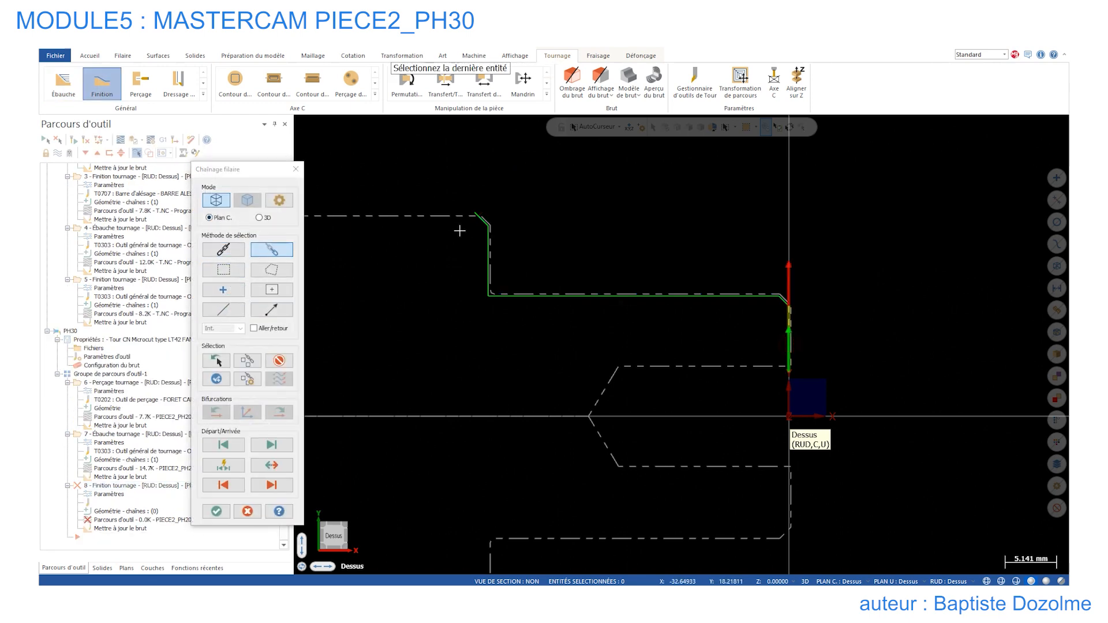
{"action": "left_click", "coordinate": [482, 219]}
{"action": "left_click", "coordinate": [216, 512]}
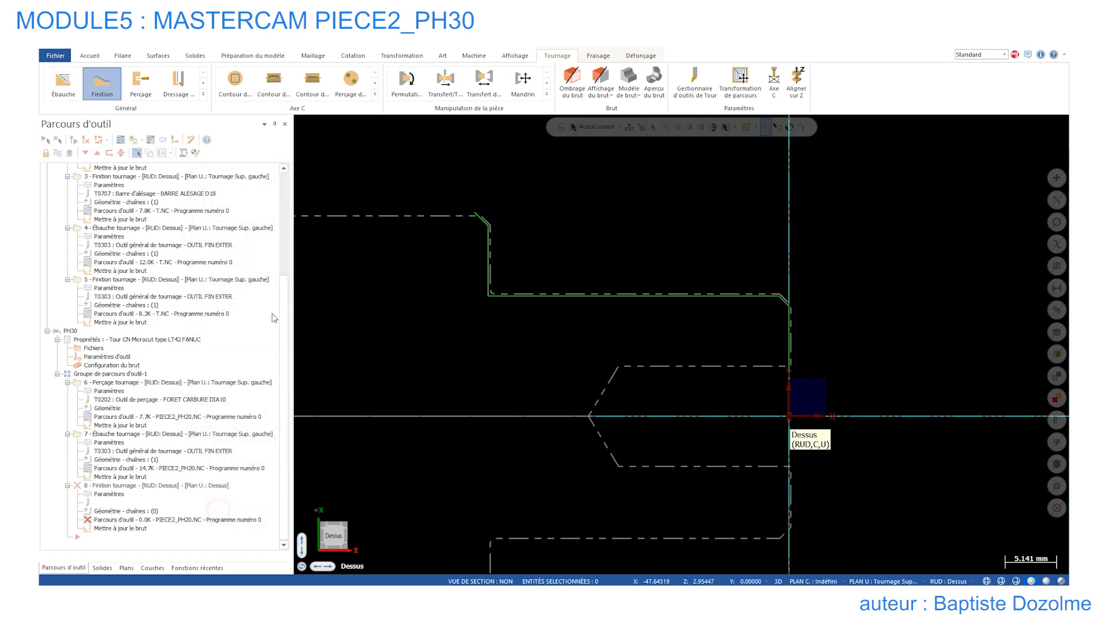
{"action": "left_click", "coordinate": [132, 161]}
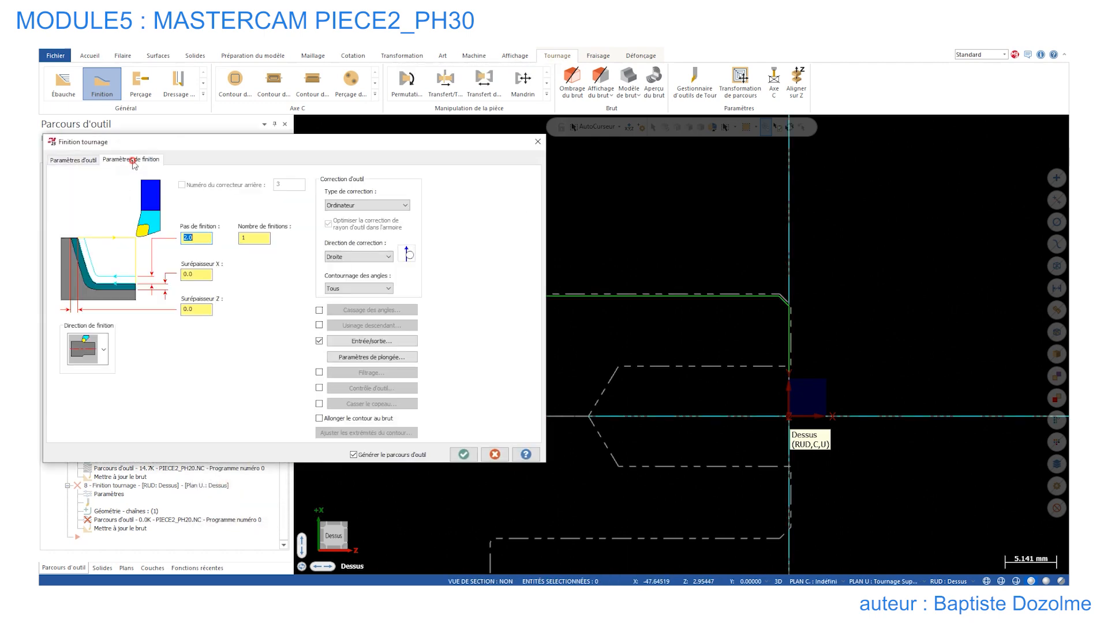
{"action": "left_click", "coordinate": [463, 456]}
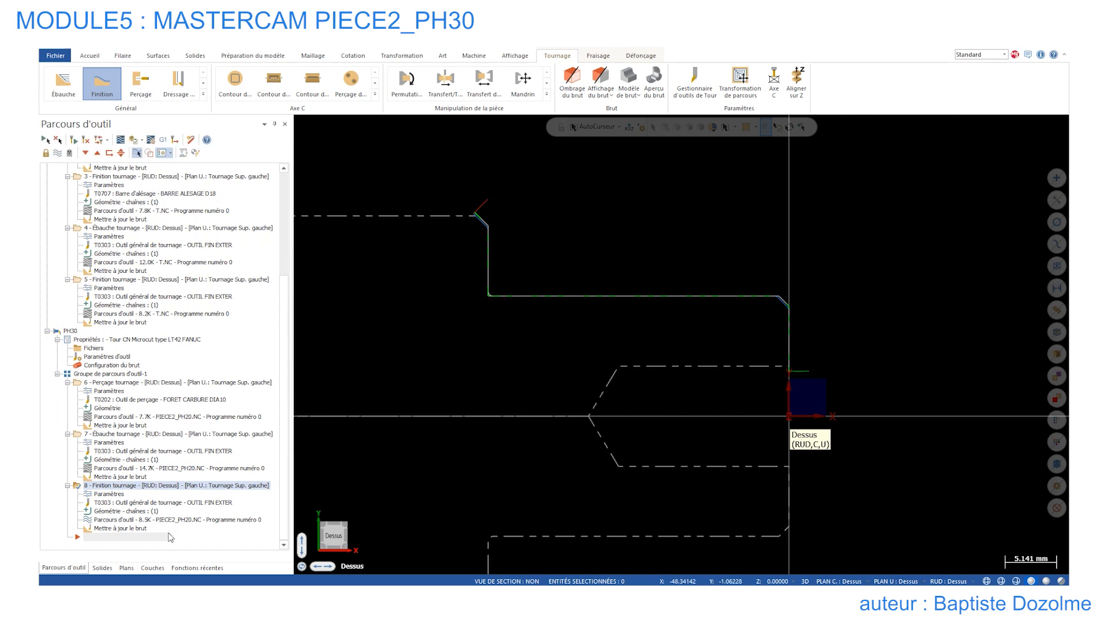
- Create layer 11 and name it GORGE
{"action": "left_click", "coordinate": [153, 568]}
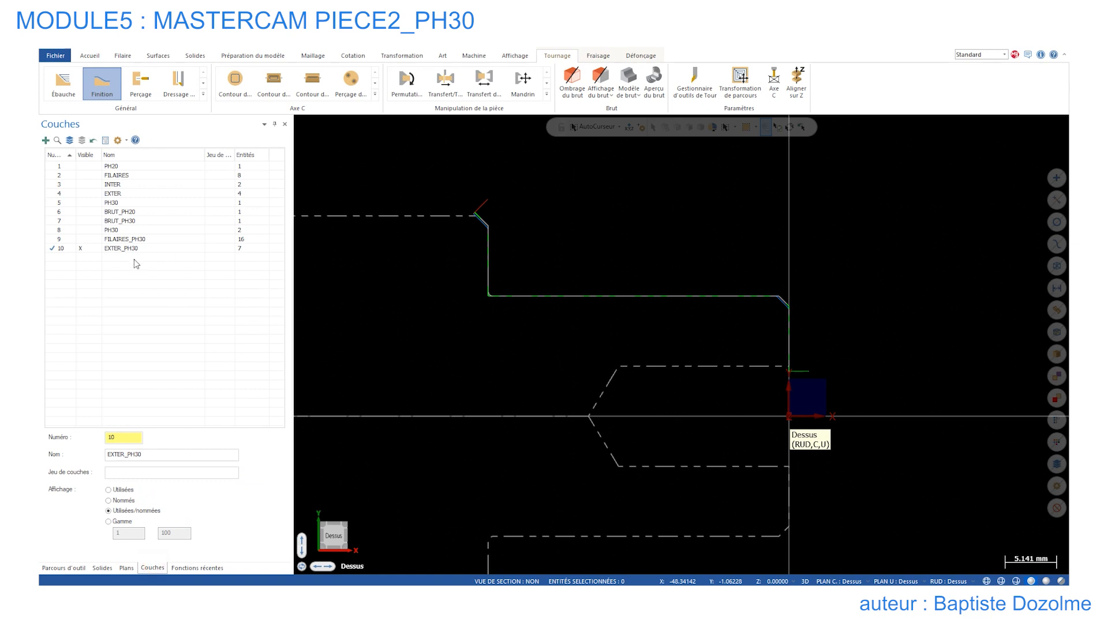
{"action": "left_click", "coordinate": [45, 139]}
{"action": "double_click", "coordinate": [122, 256]}
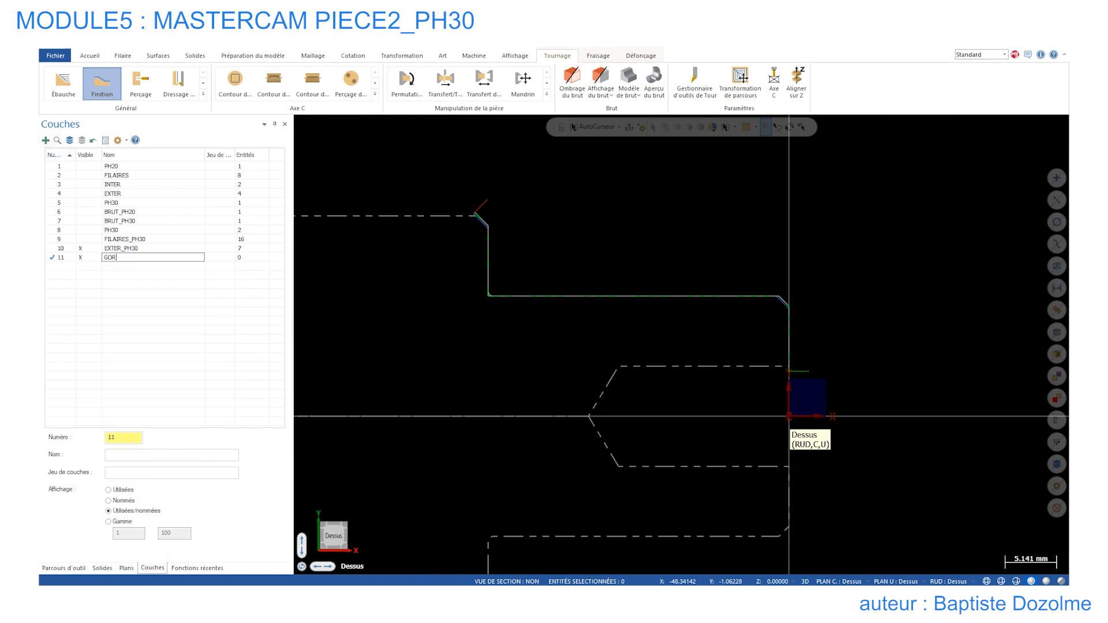
{"action": "key", "text": "Return"}
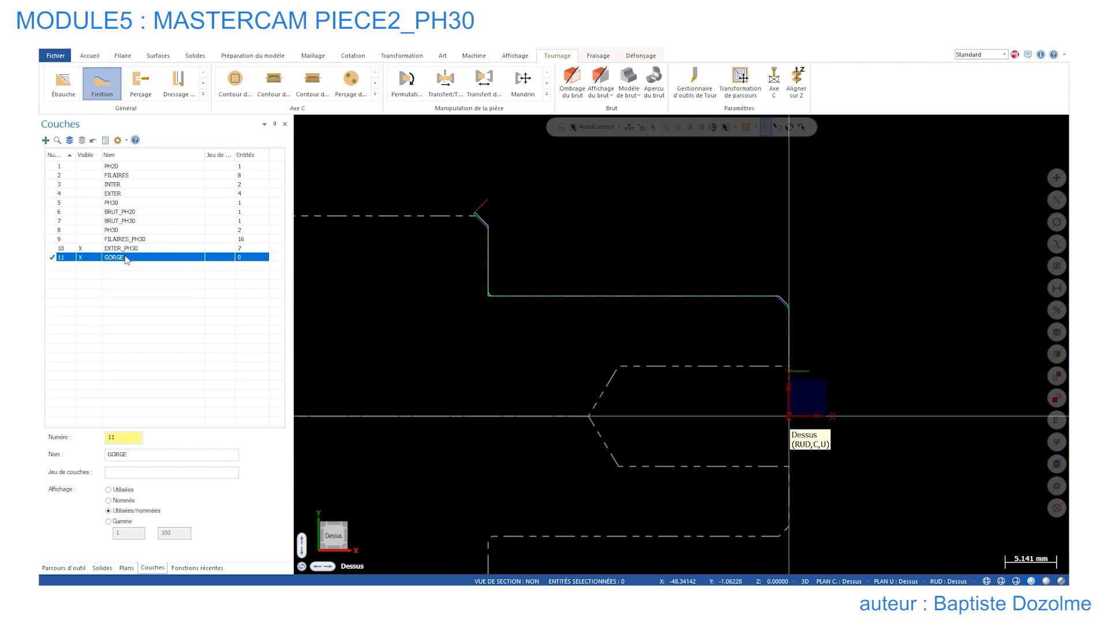
- Copy the groove's vertical wall nearest the front face from layer FILAIRES_PH30 to layer GORGE, leaving only GORGE visible
{"action": "left_click", "coordinate": [81, 248]}
{"action": "left_click", "coordinate": [80, 239]}
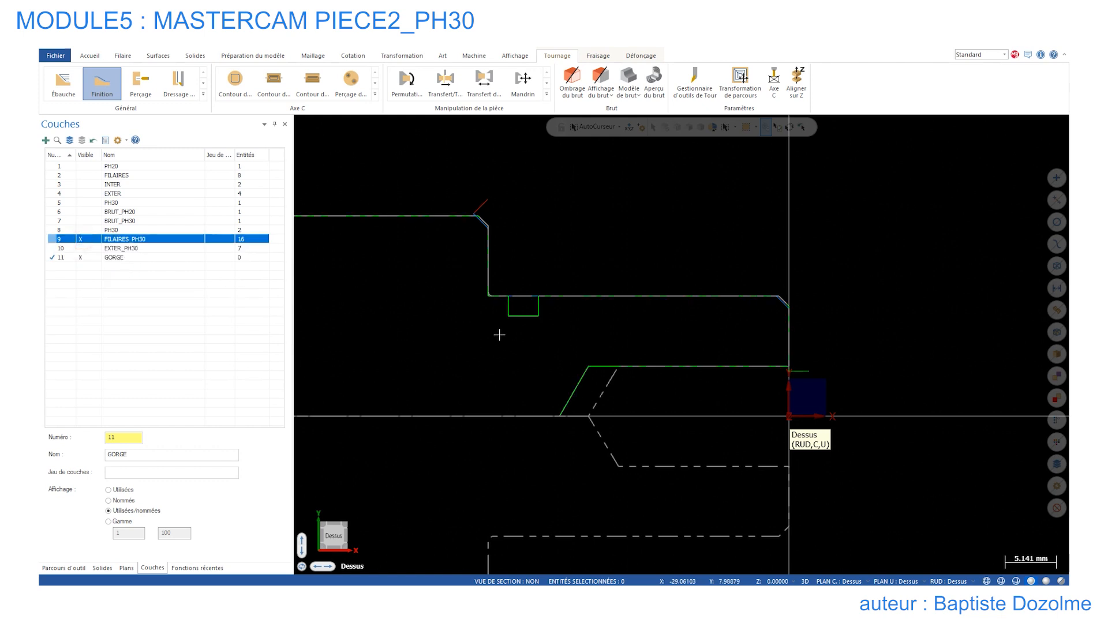
{"action": "left_click", "coordinate": [538, 308]}
{"action": "right_click", "coordinate": [539, 308]}
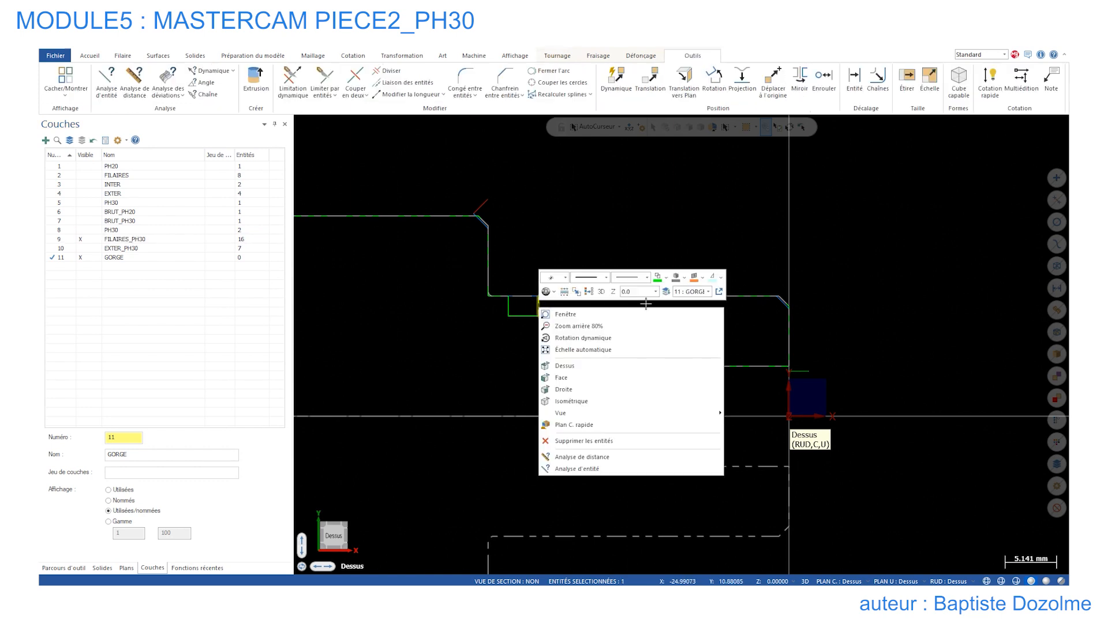
{"action": "left_click", "coordinate": [665, 292]}
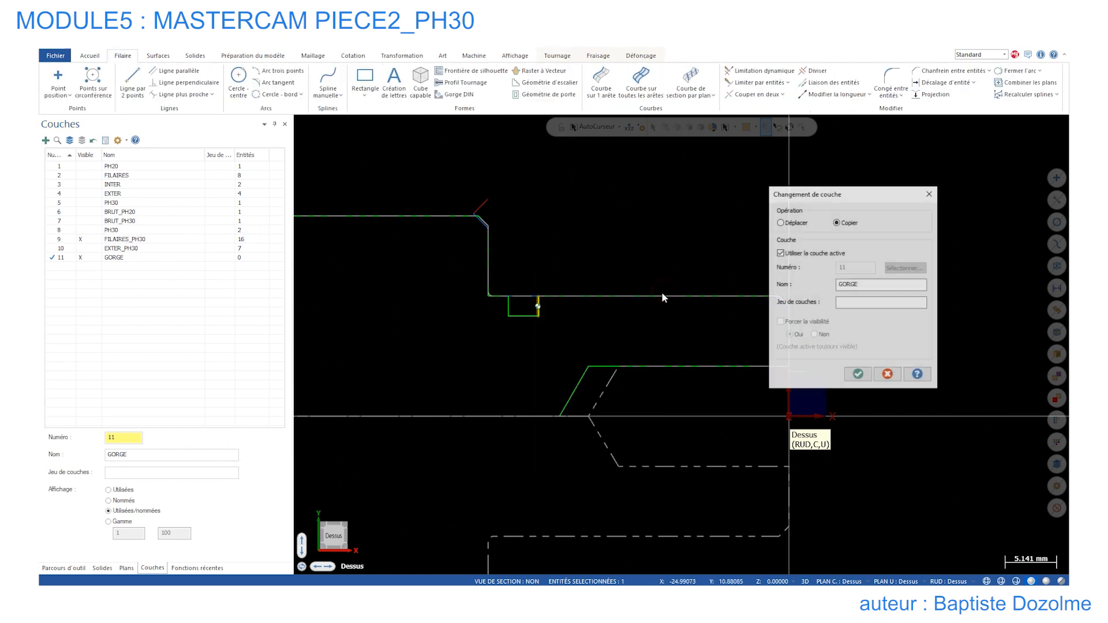
{"action": "left_click", "coordinate": [858, 371]}
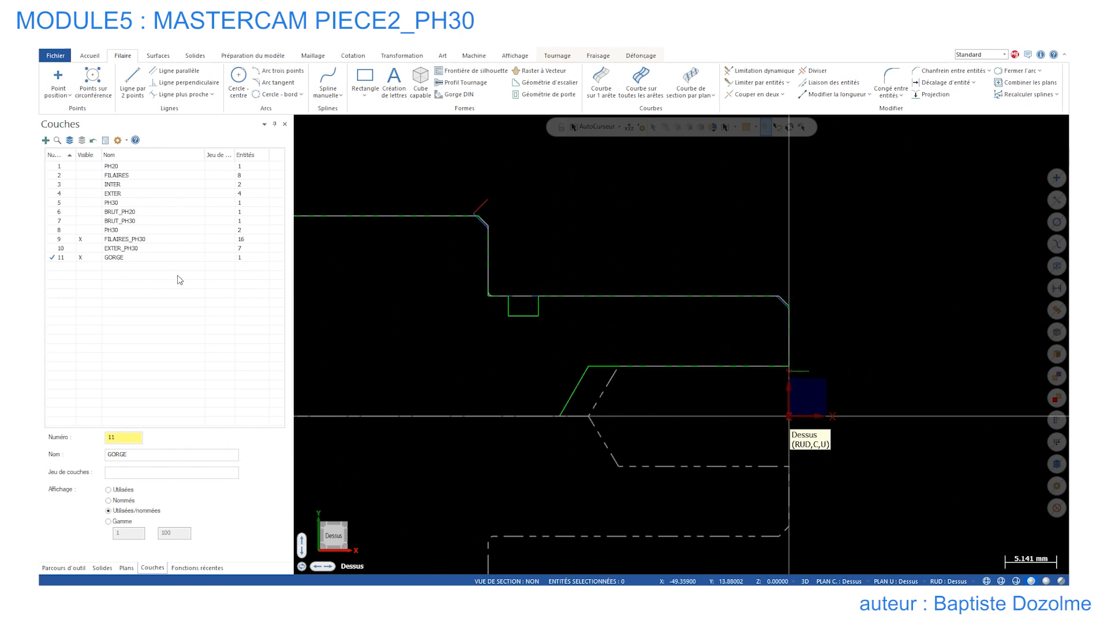
{"action": "left_click", "coordinate": [80, 239]}
{"action": "left_click", "coordinate": [81, 239]}
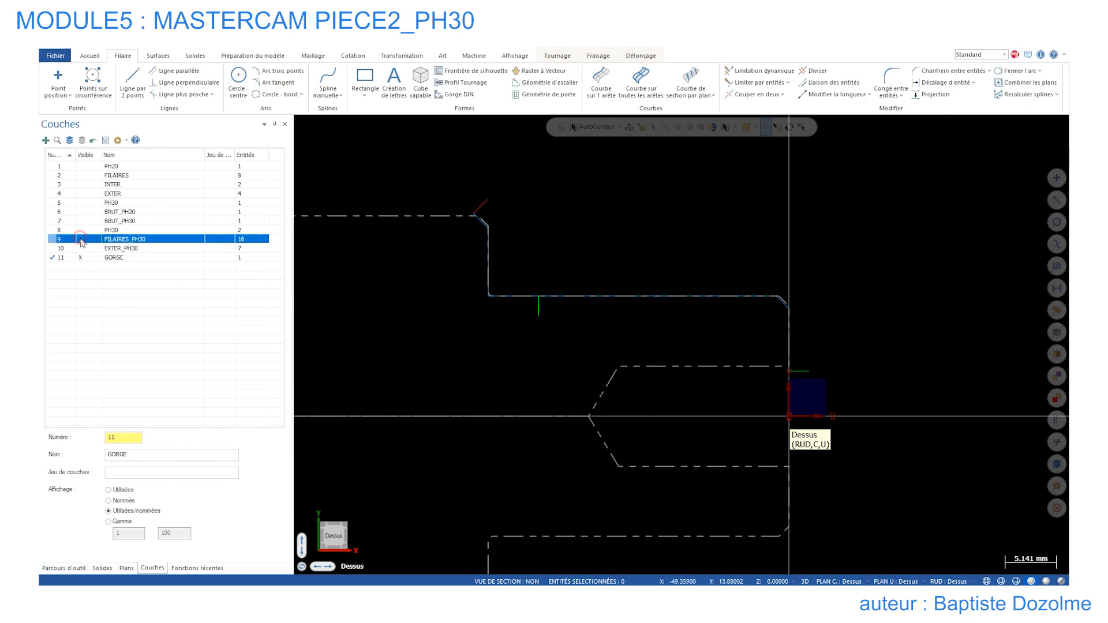
- Start a turning groove operation defined by Chaîne and chain the vertical groove line
{"action": "left_click", "coordinate": [65, 568]}
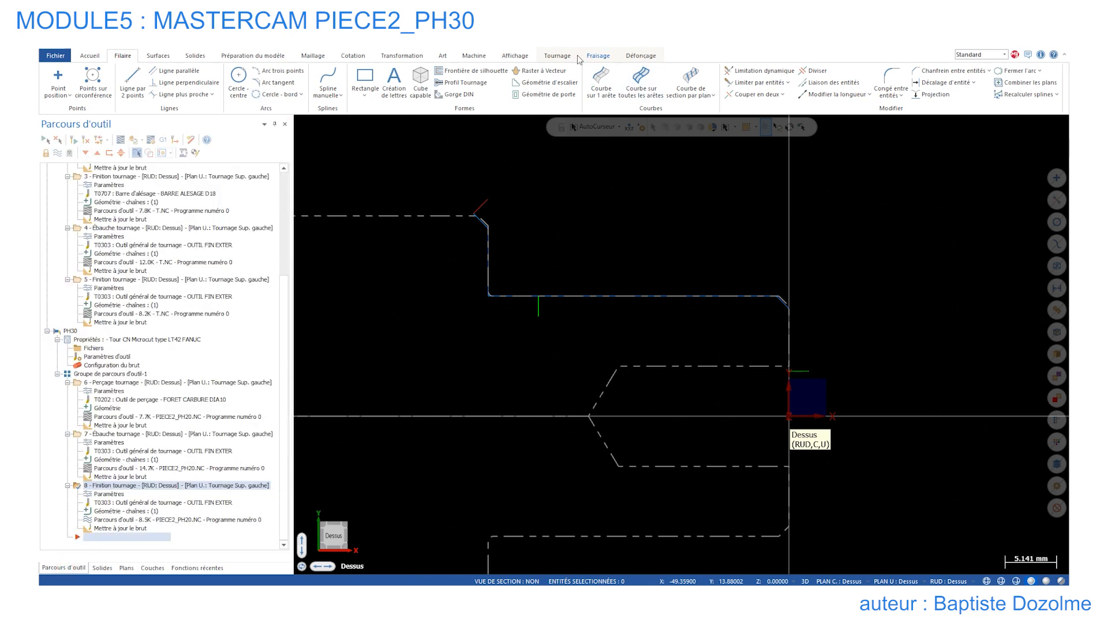
{"action": "left_click", "coordinate": [545, 59]}
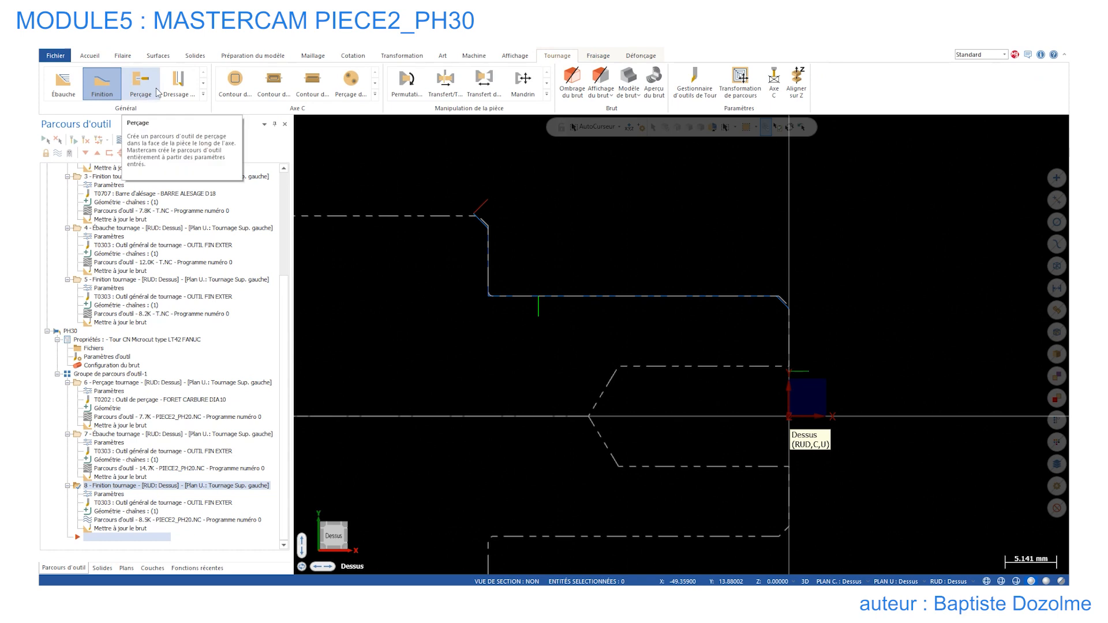
{"action": "left_click", "coordinate": [203, 94]}
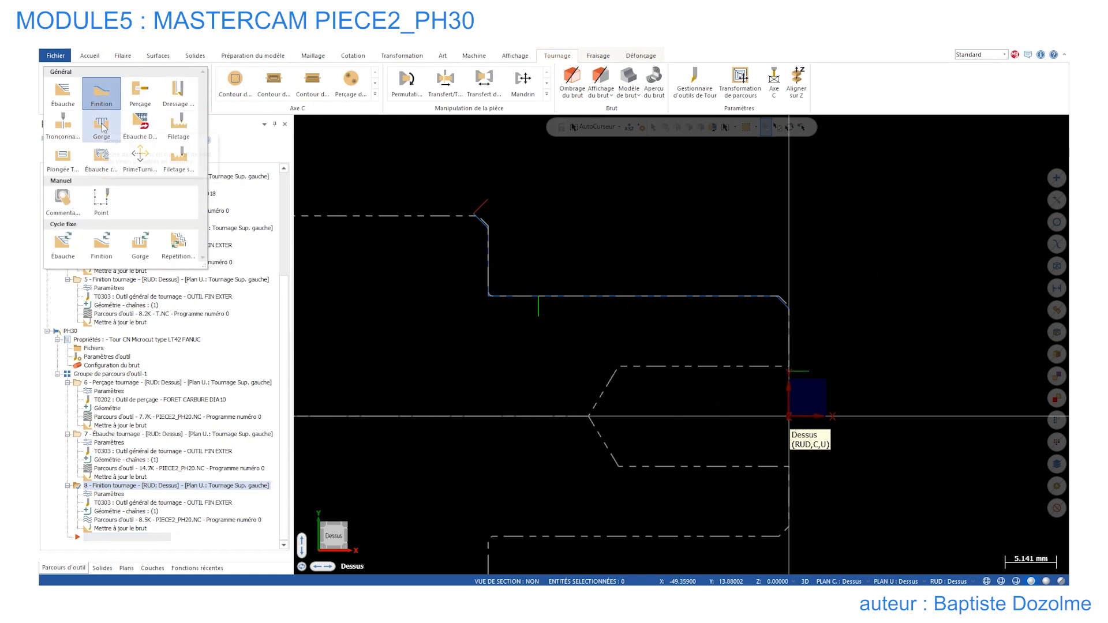
{"action": "left_click", "coordinate": [101, 123]}
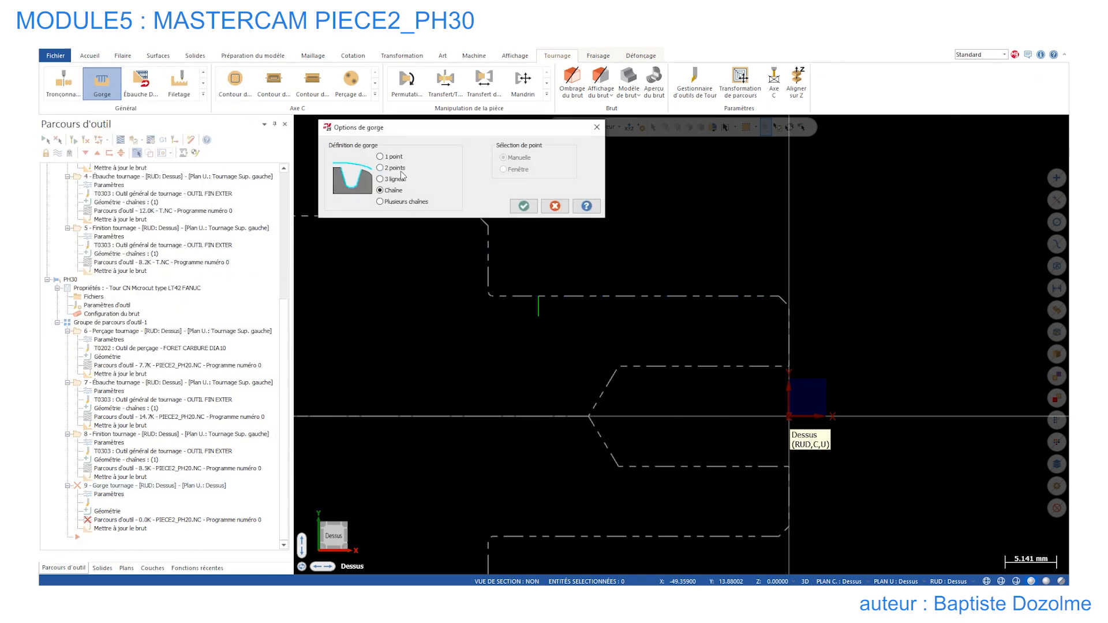
{"action": "left_click", "coordinate": [523, 206]}
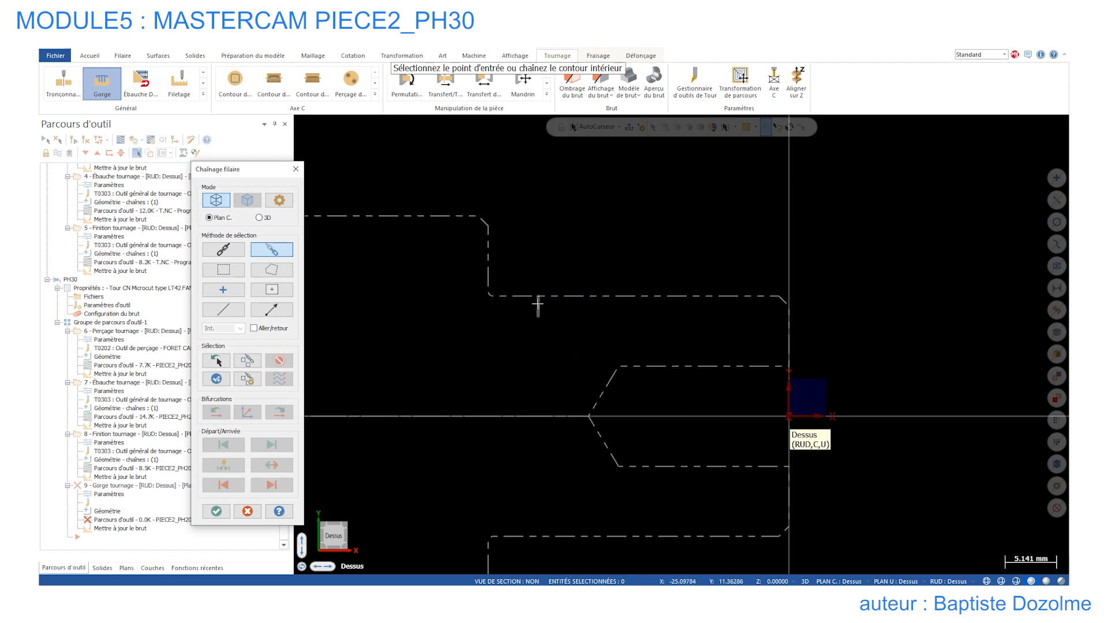
{"action": "left_click", "coordinate": [537, 303]}
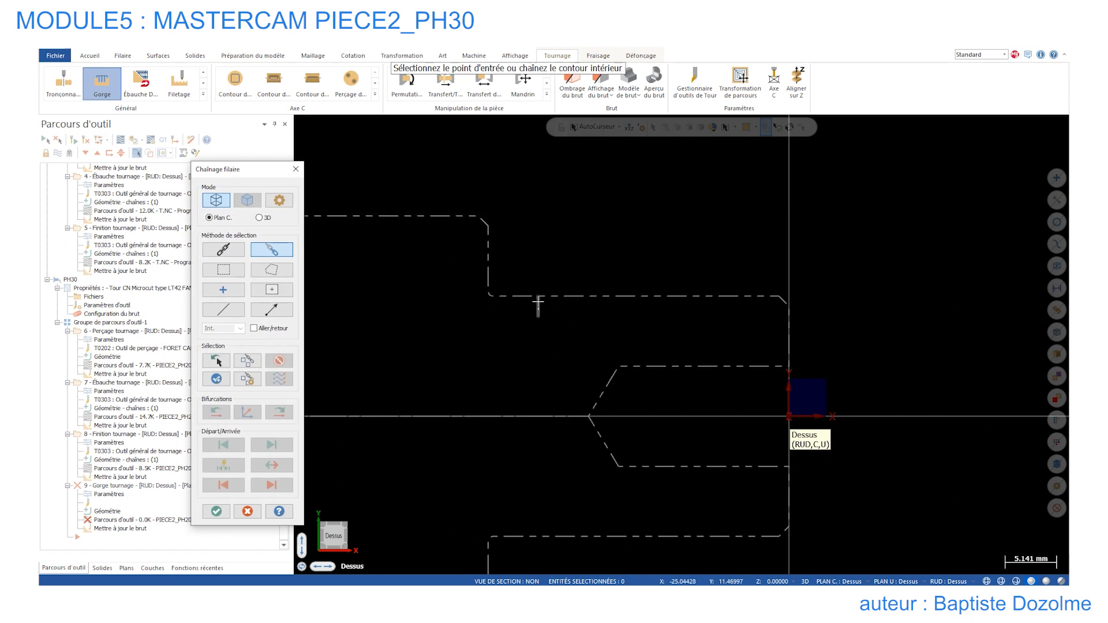
{"action": "left_click", "coordinate": [230, 513]}
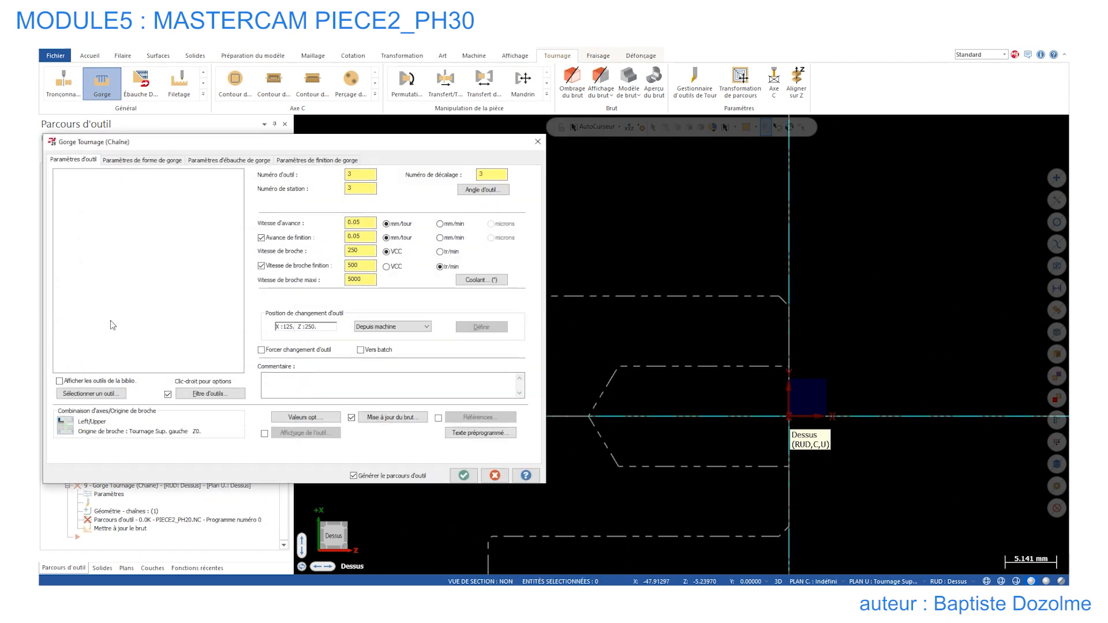
- Select the grooving tool R0.2 W3. OUTIL TRON from the TOURNAGE tool library for the groove operation
{"action": "left_click", "coordinate": [91, 394]}
{"action": "left_click", "coordinate": [92, 210]}
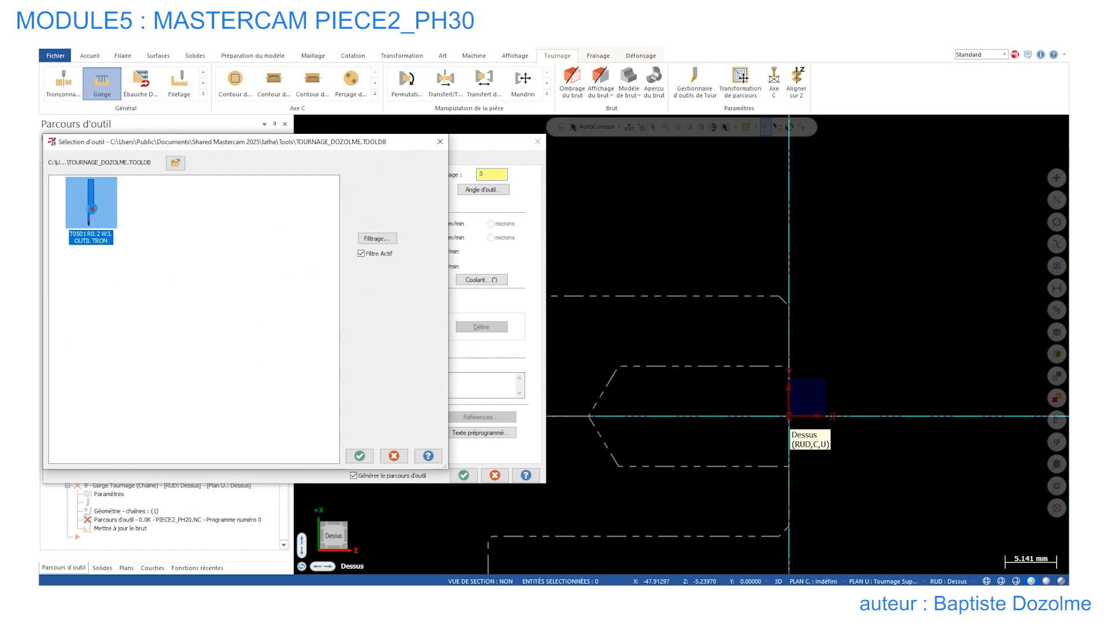
{"action": "double_click", "coordinate": [91, 209]}
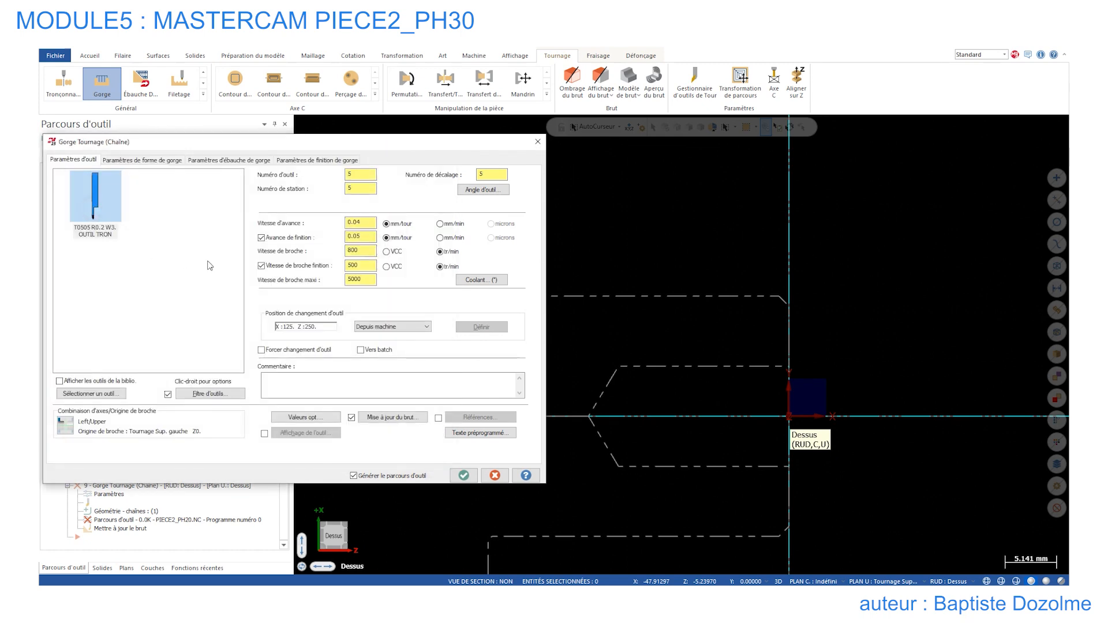
- Disable roughing in the groove operation, keep the proposed finishing parameters and generate the groove toolpath
{"action": "left_click", "coordinate": [152, 163]}
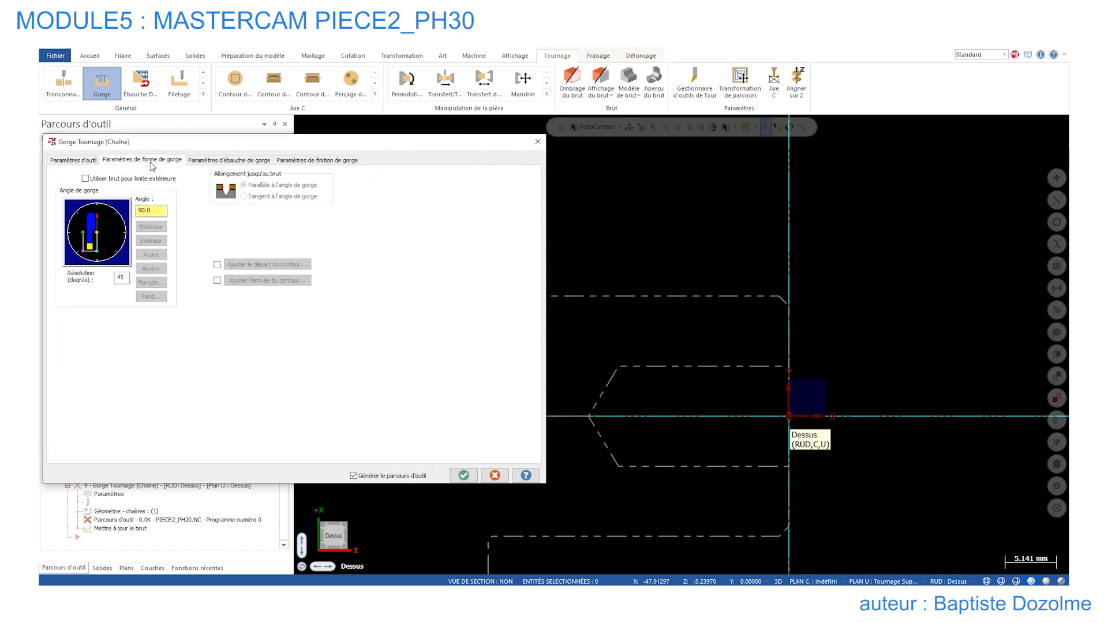
{"action": "left_click", "coordinate": [234, 161]}
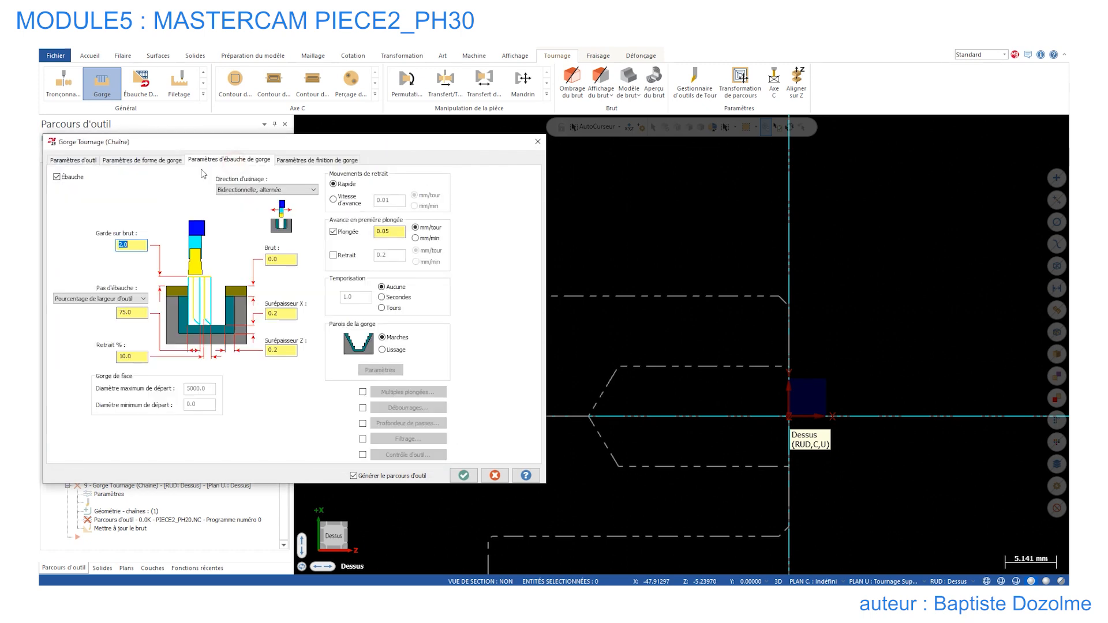
{"action": "left_click", "coordinate": [58, 177]}
{"action": "left_click", "coordinate": [317, 160]}
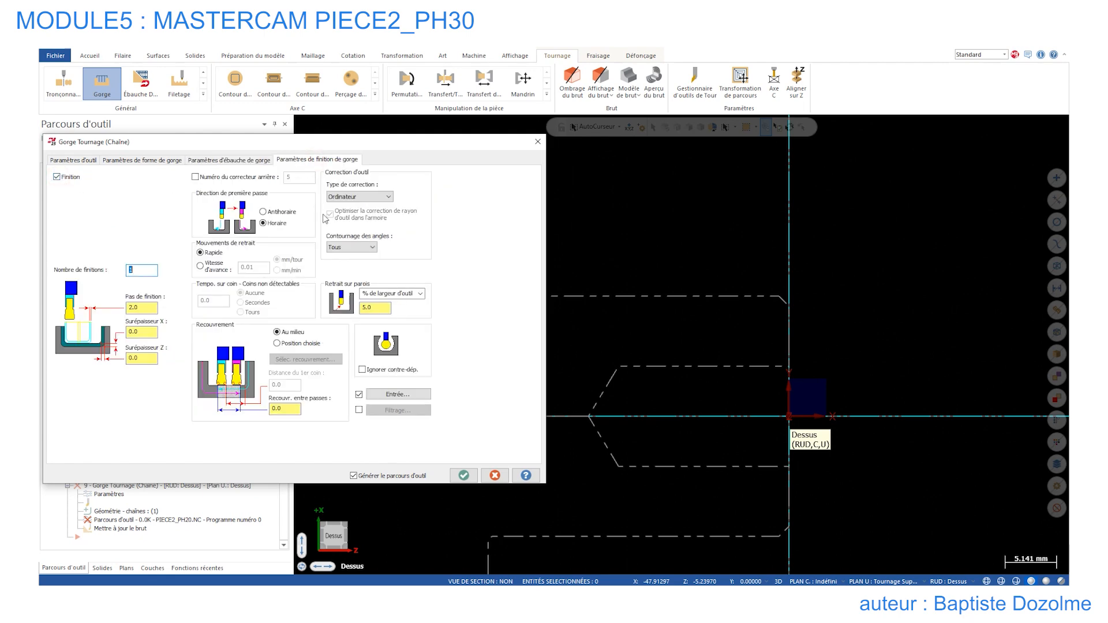
{"action": "left_click", "coordinate": [464, 476]}
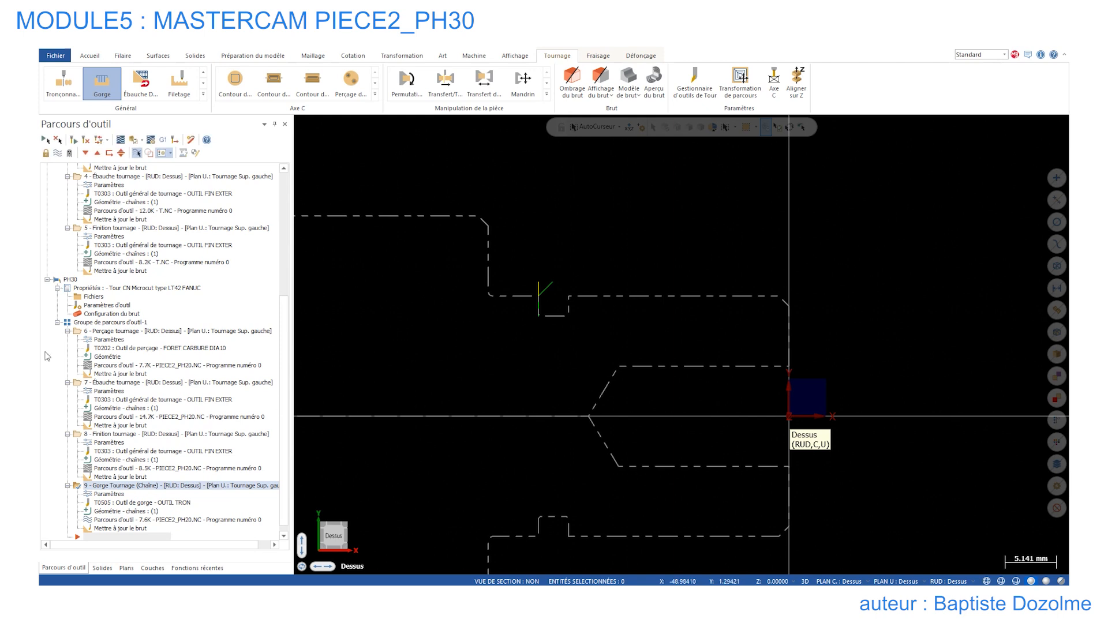
{"action": "scroll", "coordinate": [111, 406], "scroll_direction": "down", "scroll_amount": 1}
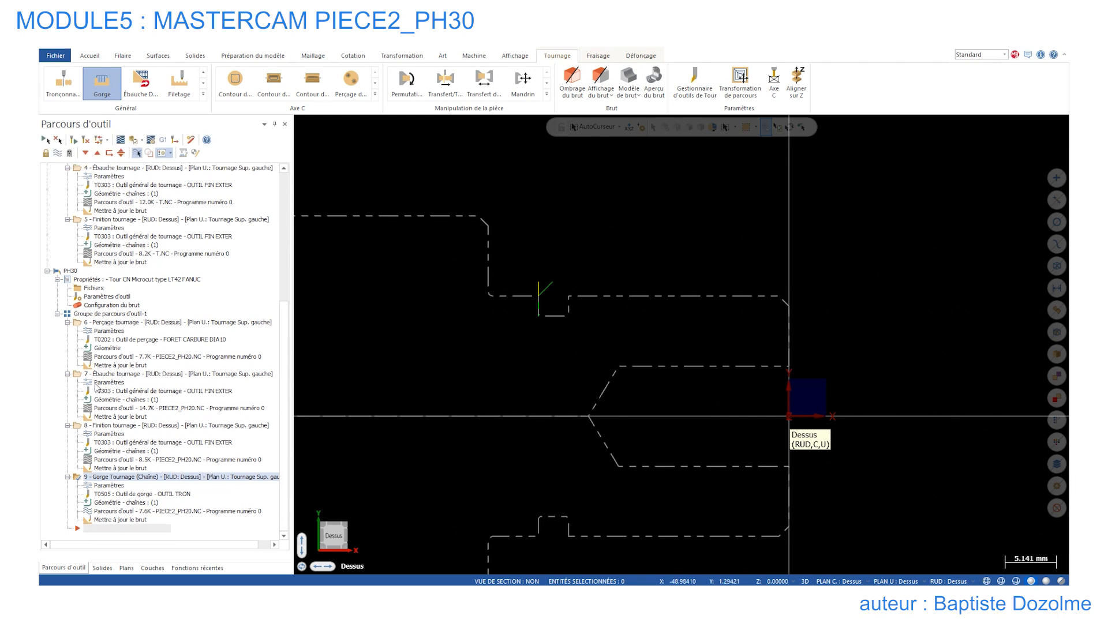
- Create layer 12 and name it FILETAGE
{"action": "left_click", "coordinate": [155, 569]}
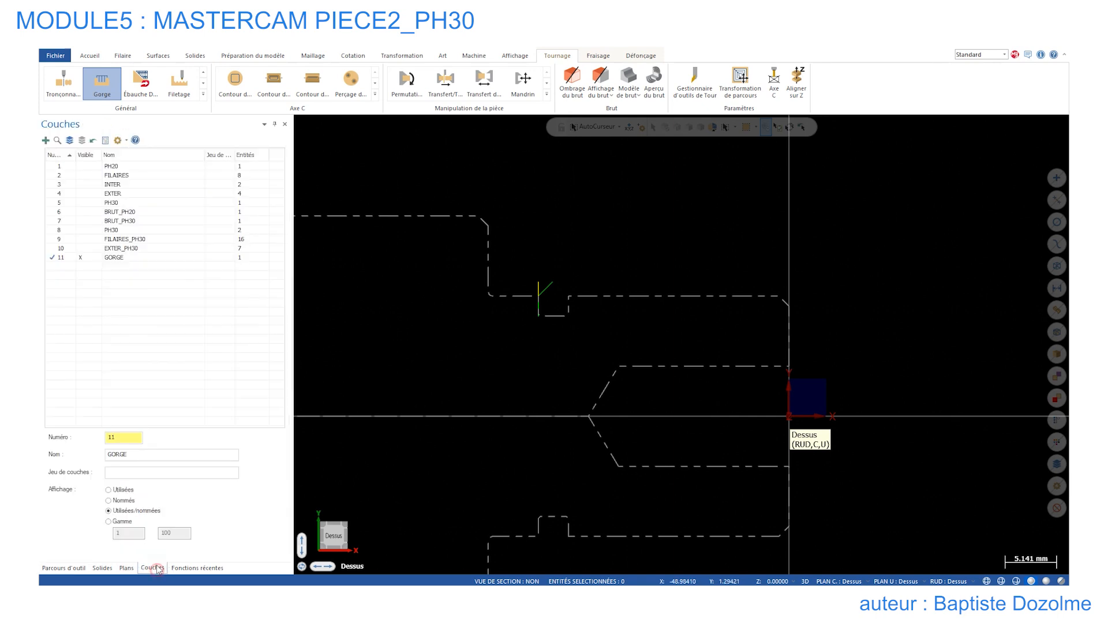
{"action": "left_click", "coordinate": [45, 141]}
{"action": "left_click", "coordinate": [123, 266]}
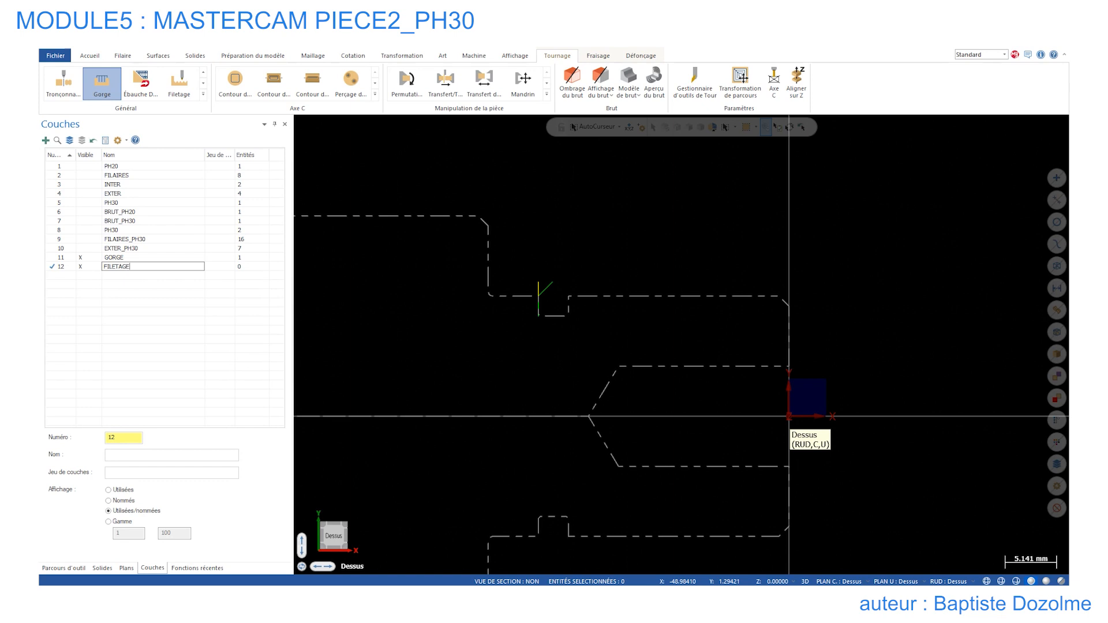
{"action": "key", "text": "Return"}
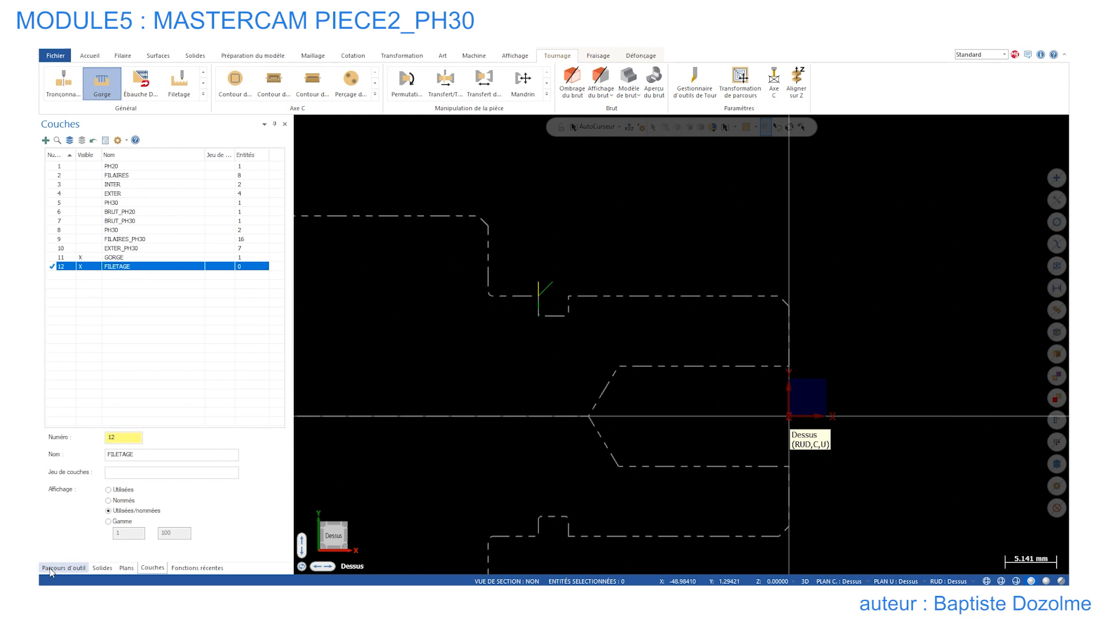
- Make the FILAIRES_PH30 layer visible alongside the active FILETAGE layer, and hide the EXTER_PH30 and GORGE layers
{"action": "left_click", "coordinate": [84, 248]}
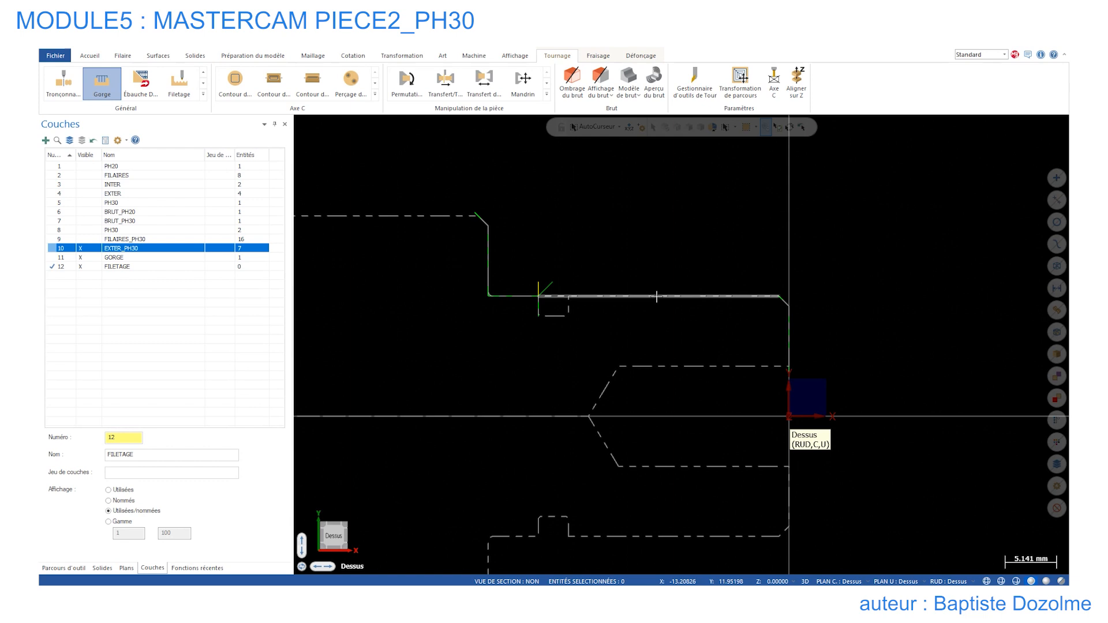
{"action": "left_click", "coordinate": [81, 240]}
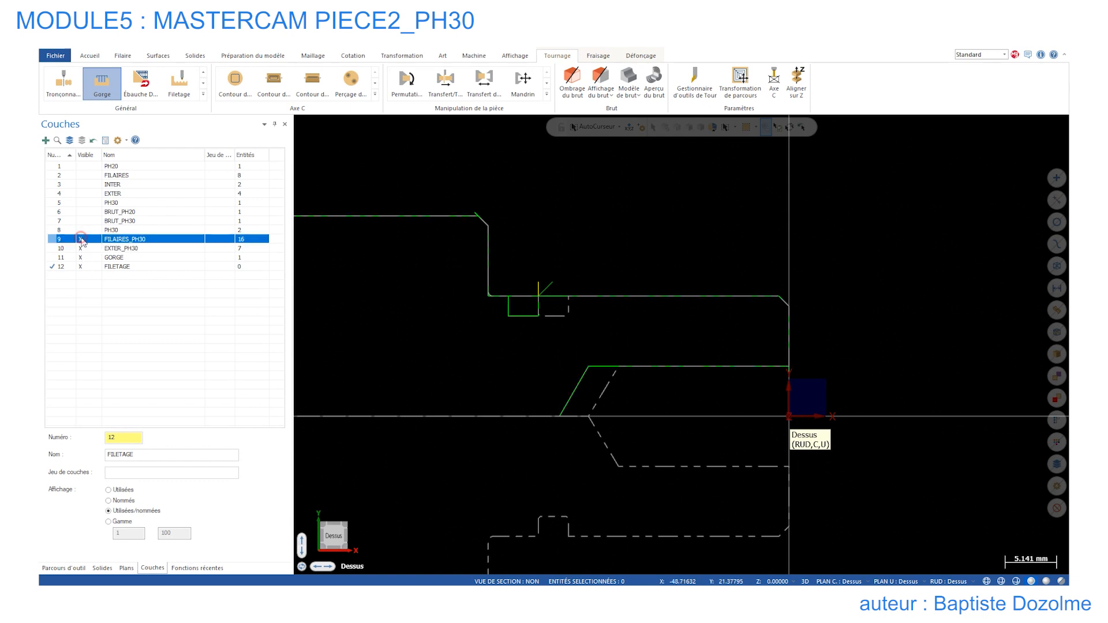
{"action": "left_click", "coordinate": [82, 248]}
{"action": "left_click", "coordinate": [81, 267]}
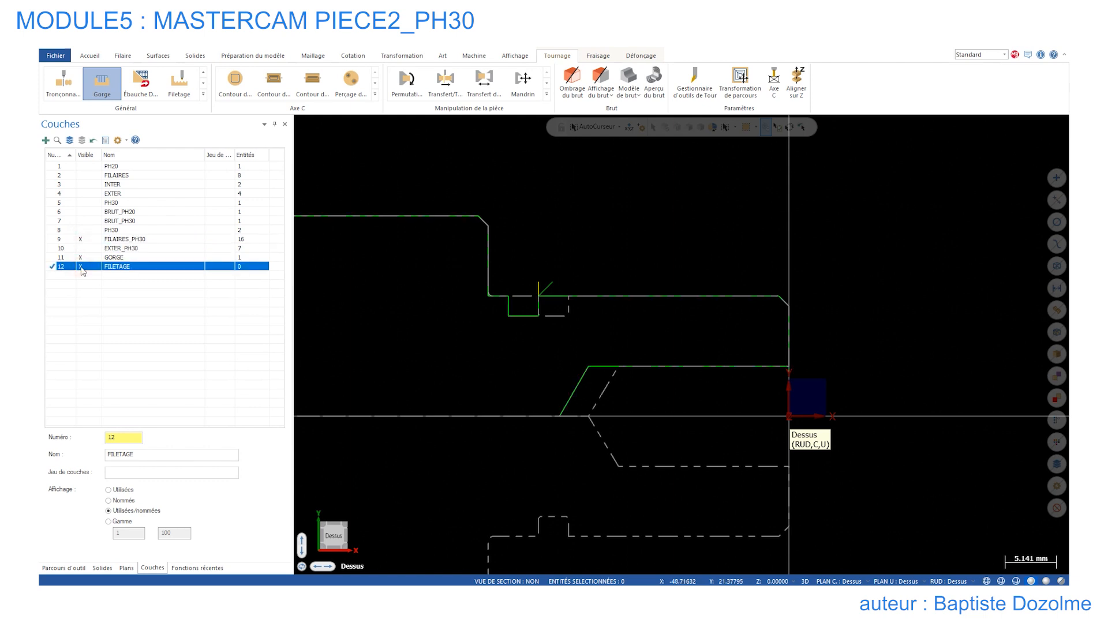
{"action": "left_click", "coordinate": [80, 258]}
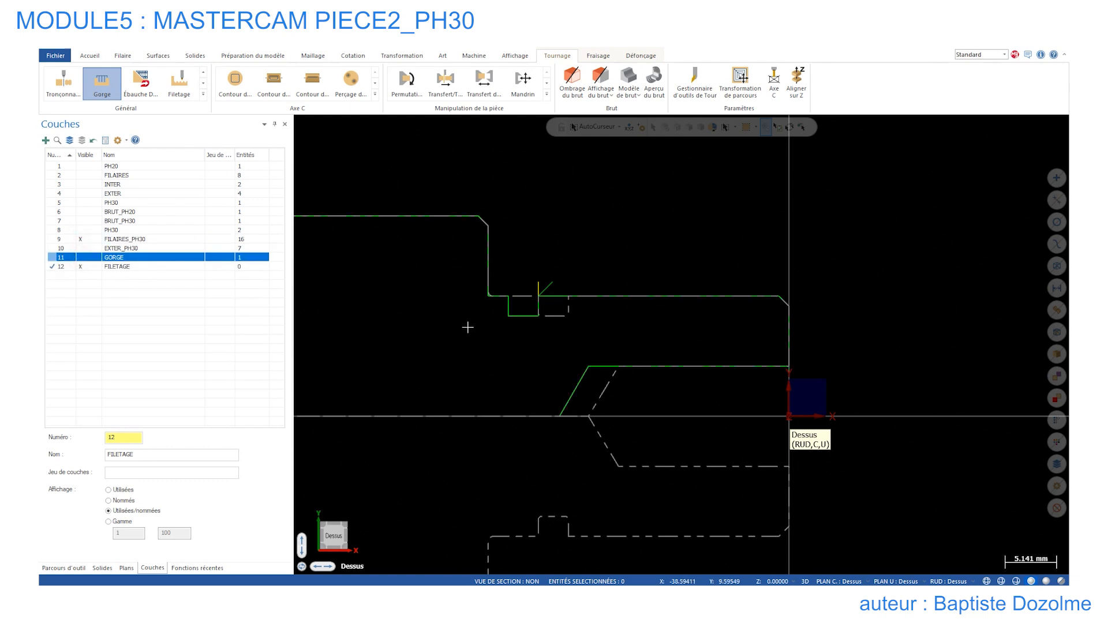
- Copy the long horizontal line of the outer diameter onto the active FILETAGE layer, then hide the FILAIRES_PH30 layer
{"action": "left_click", "coordinate": [661, 295]}
{"action": "right_click", "coordinate": [660, 295]}
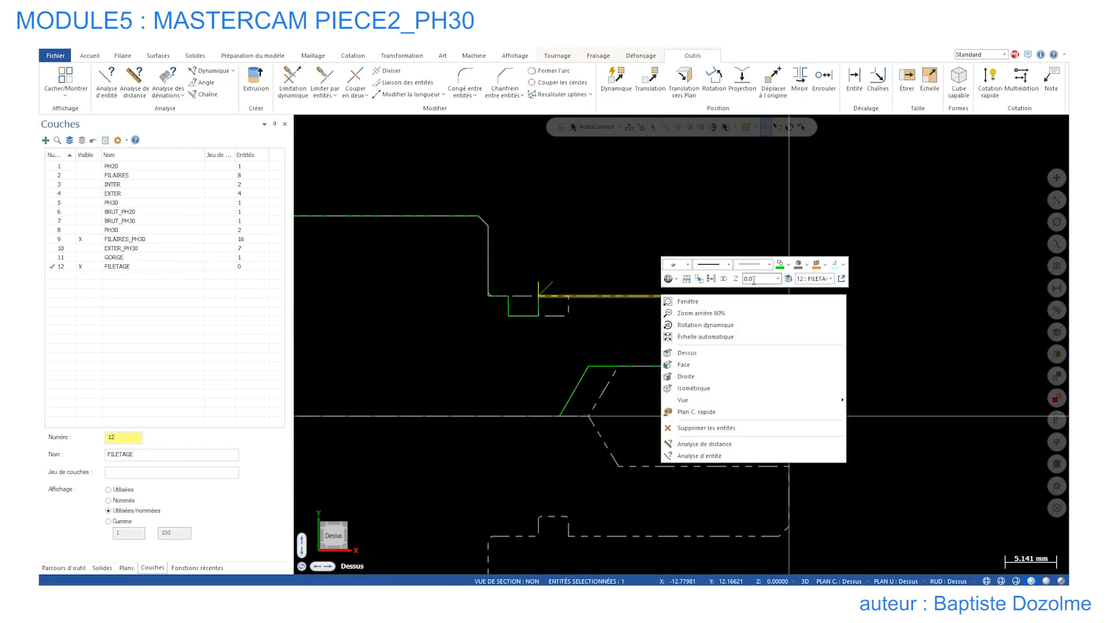
{"action": "left_click", "coordinate": [785, 281]}
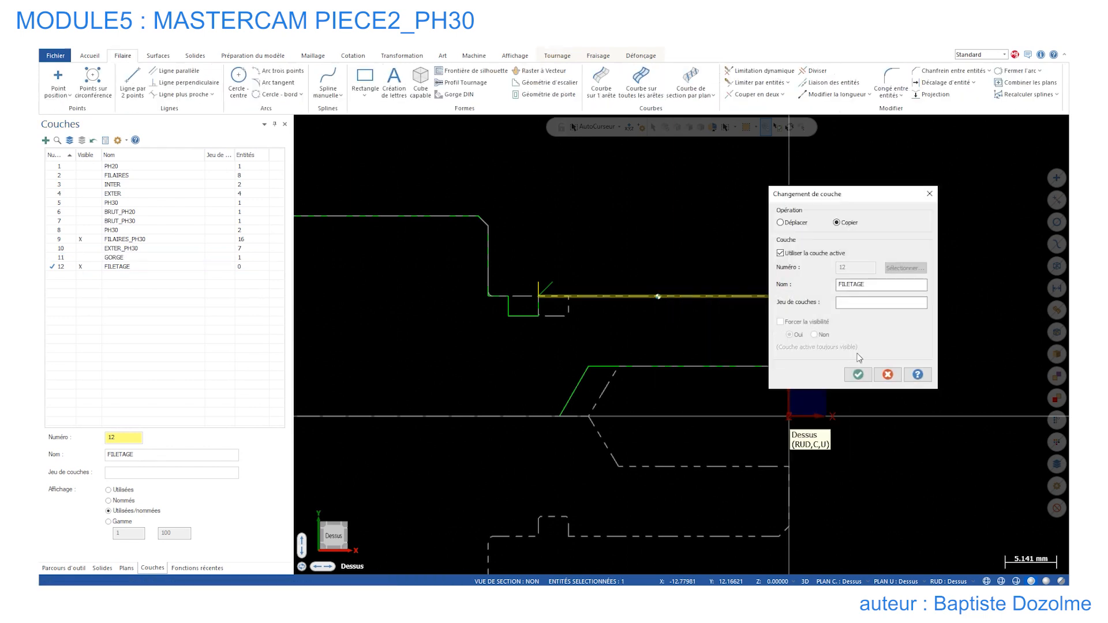
{"action": "left_click", "coordinate": [859, 375]}
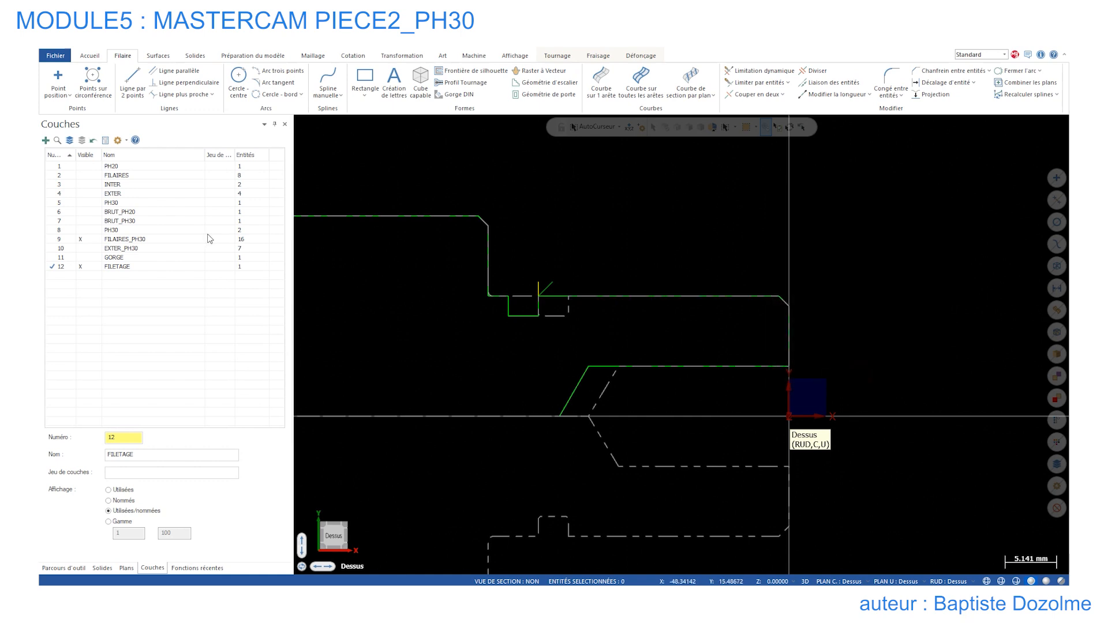
{"action": "left_click", "coordinate": [82, 240]}
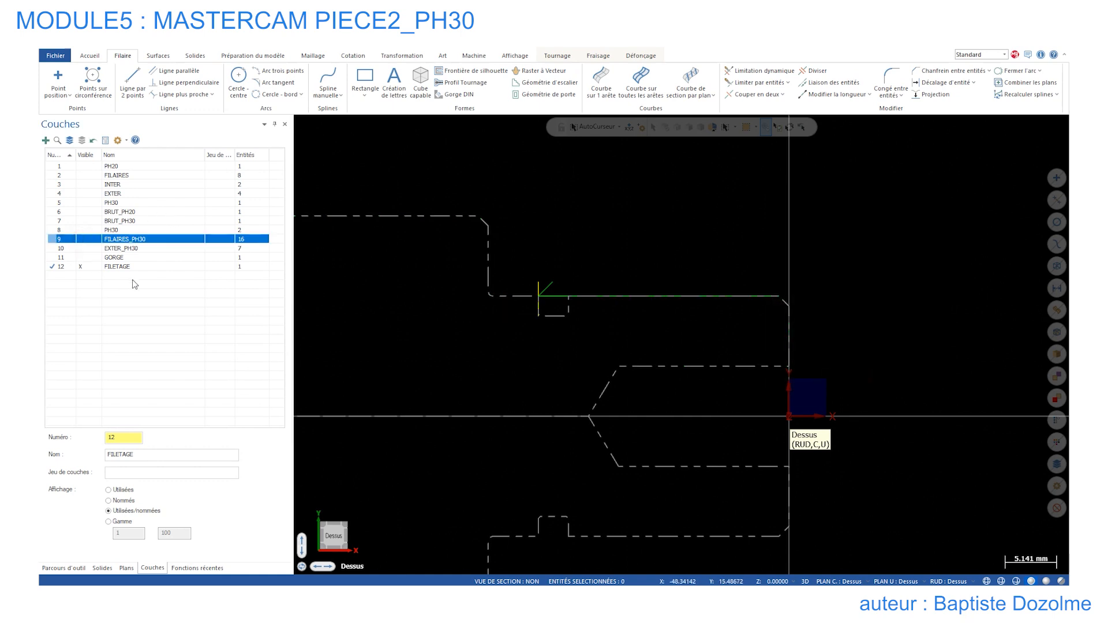
- Start a turning thread operation and create a new tool of type Filetage for it
{"action": "left_click", "coordinate": [72, 570]}
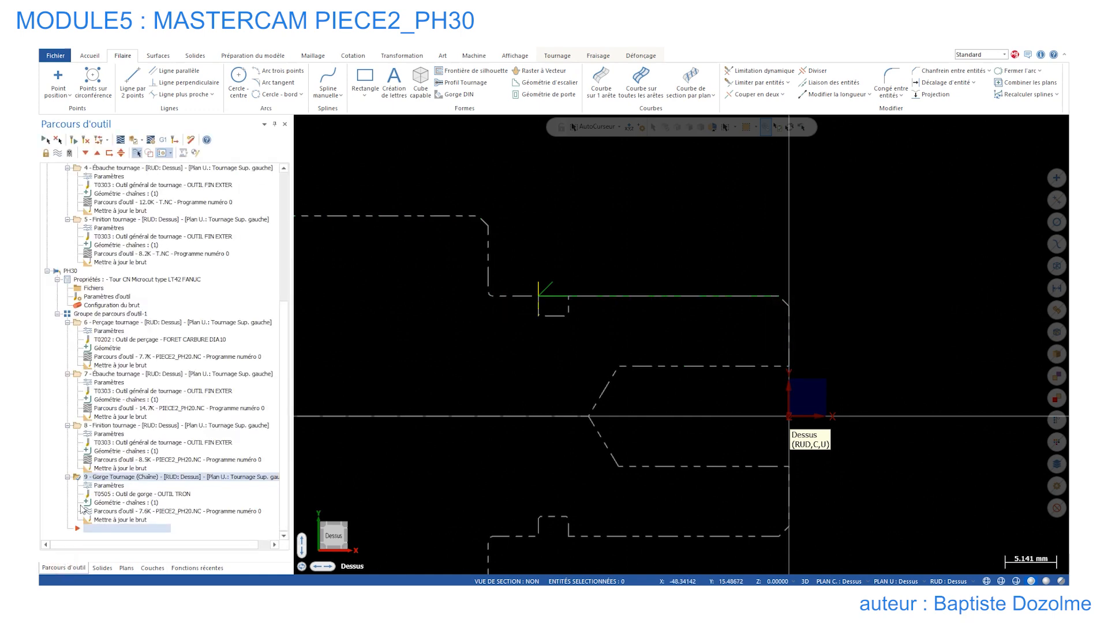
{"action": "left_click", "coordinate": [557, 55]}
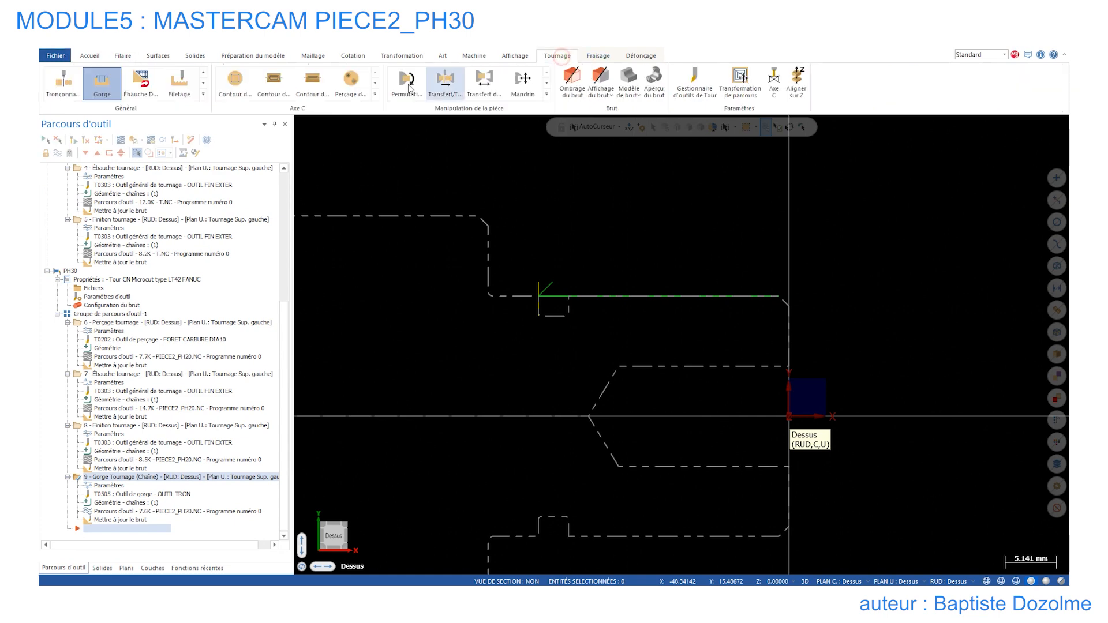
{"action": "left_click", "coordinate": [179, 85]}
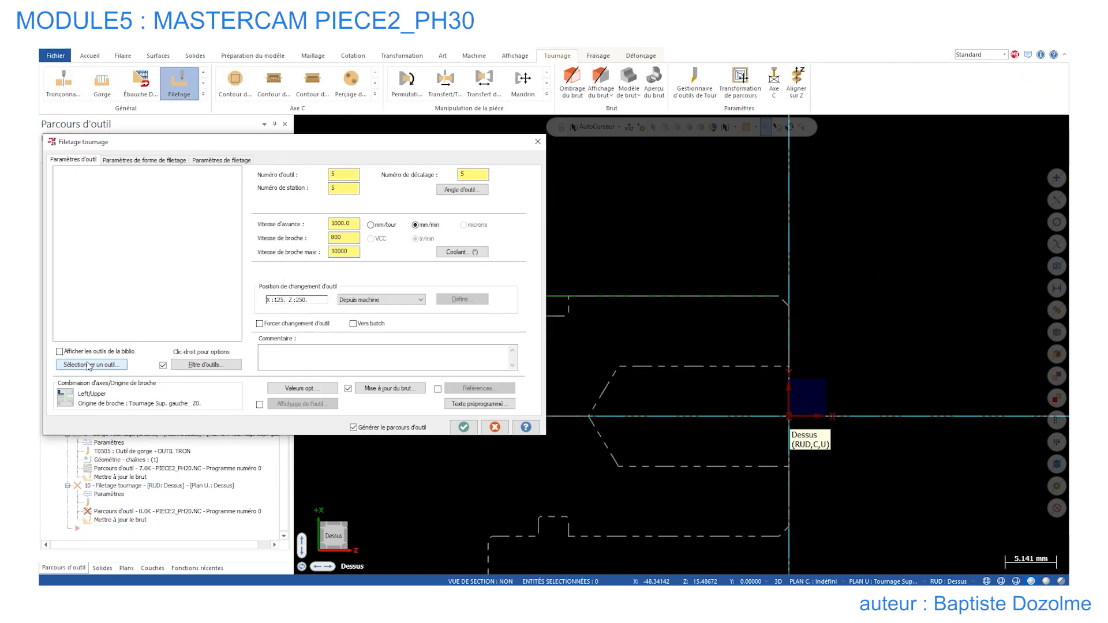
{"action": "right_click", "coordinate": [94, 254]}
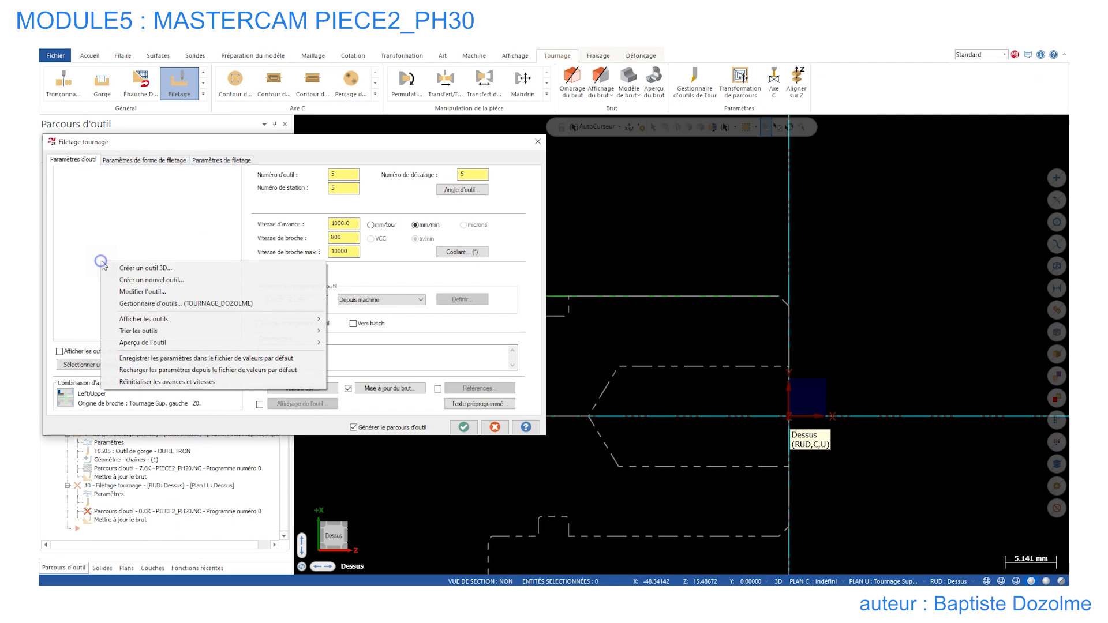
{"action": "left_click", "coordinate": [144, 281]}
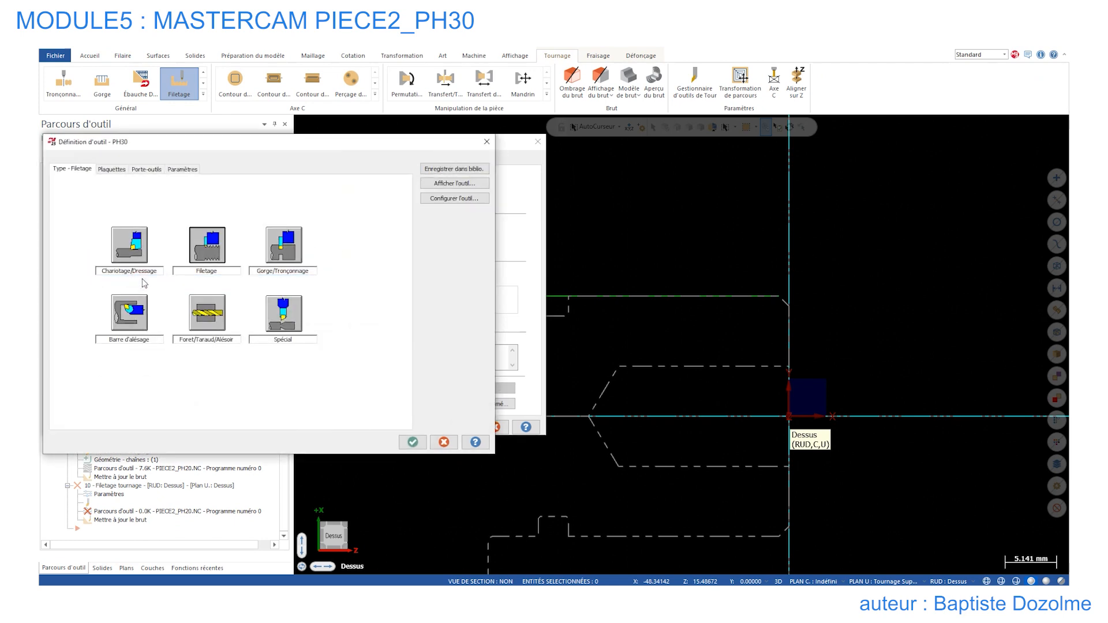
{"action": "left_click", "coordinate": [202, 271]}
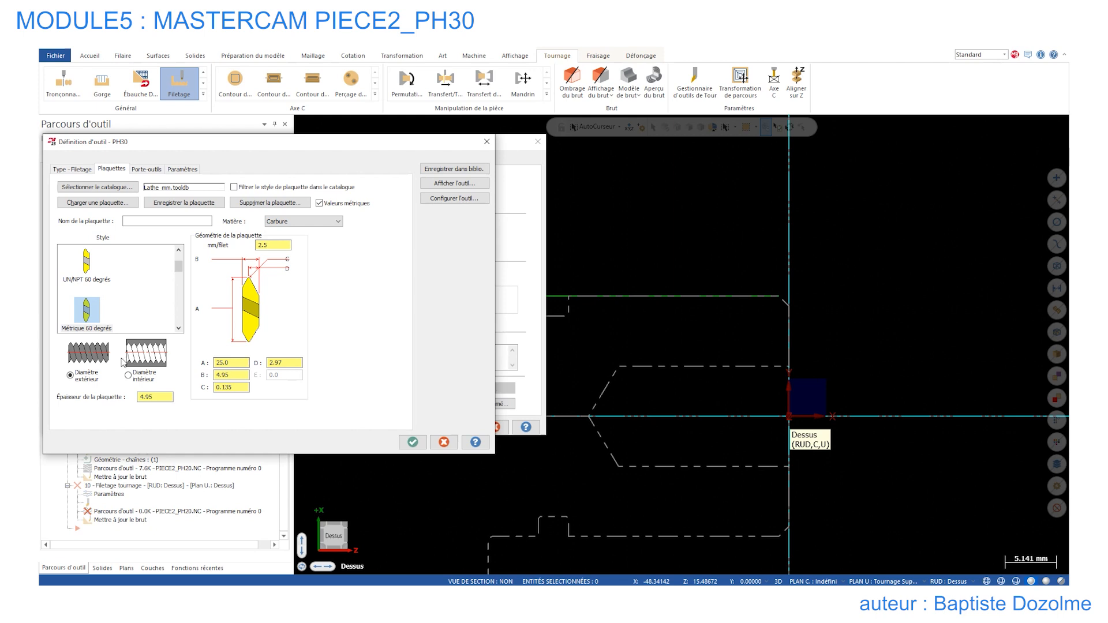
- Choose the triangular Métrique 60 degrés insert style for the new threading tool
{"action": "scroll", "coordinate": [168, 288], "scroll_direction": "down", "scroll_amount": 4}
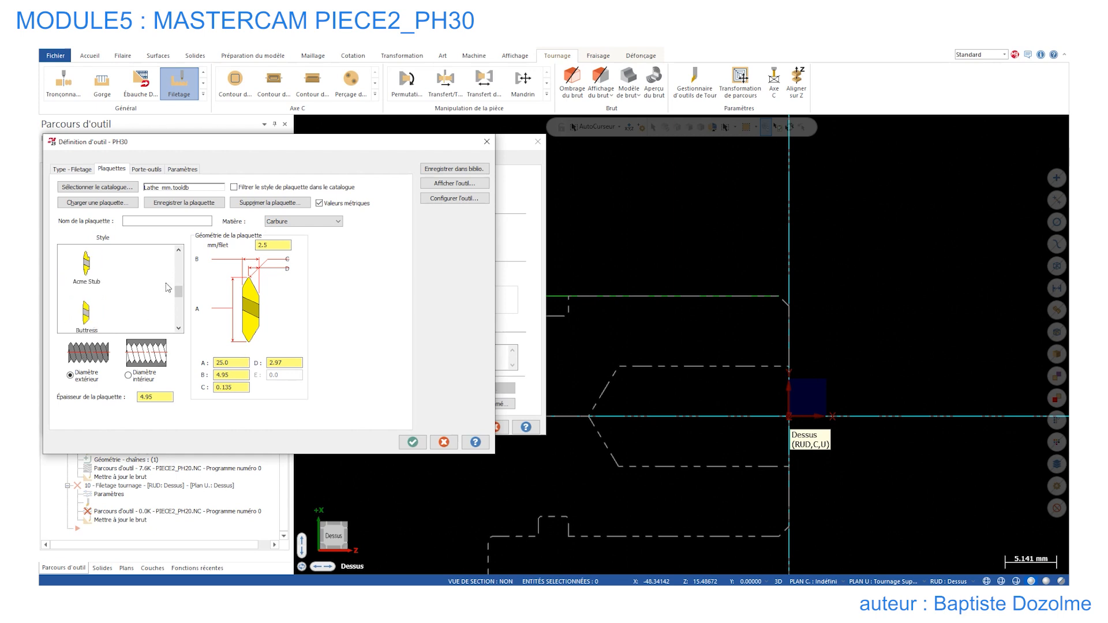
{"action": "scroll", "coordinate": [168, 288], "scroll_direction": "up", "scroll_amount": 3}
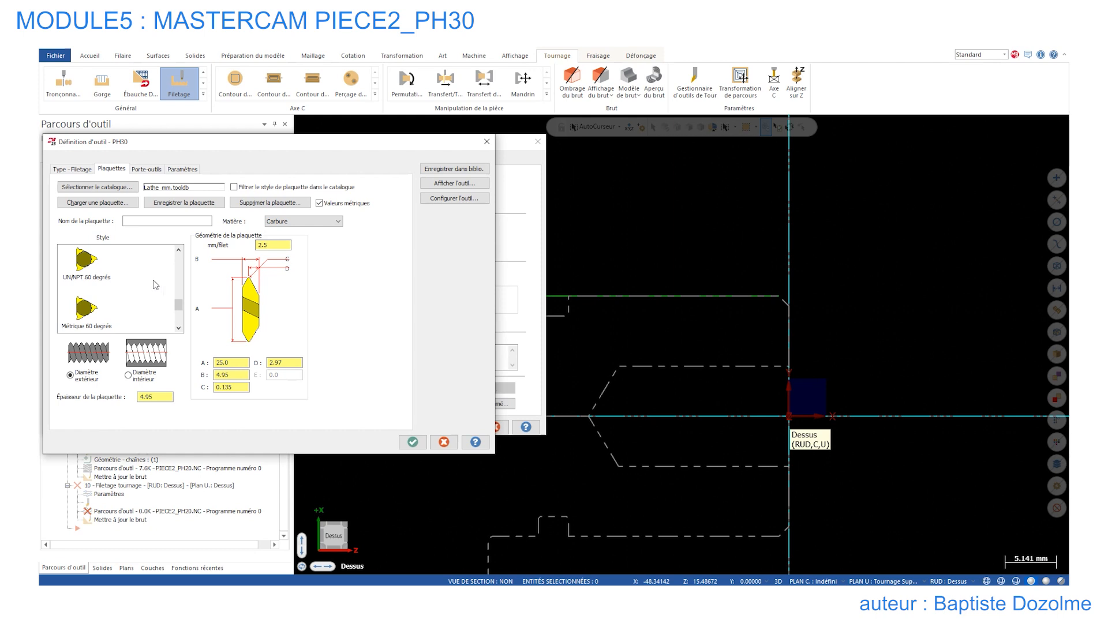
{"action": "left_click", "coordinate": [87, 267]}
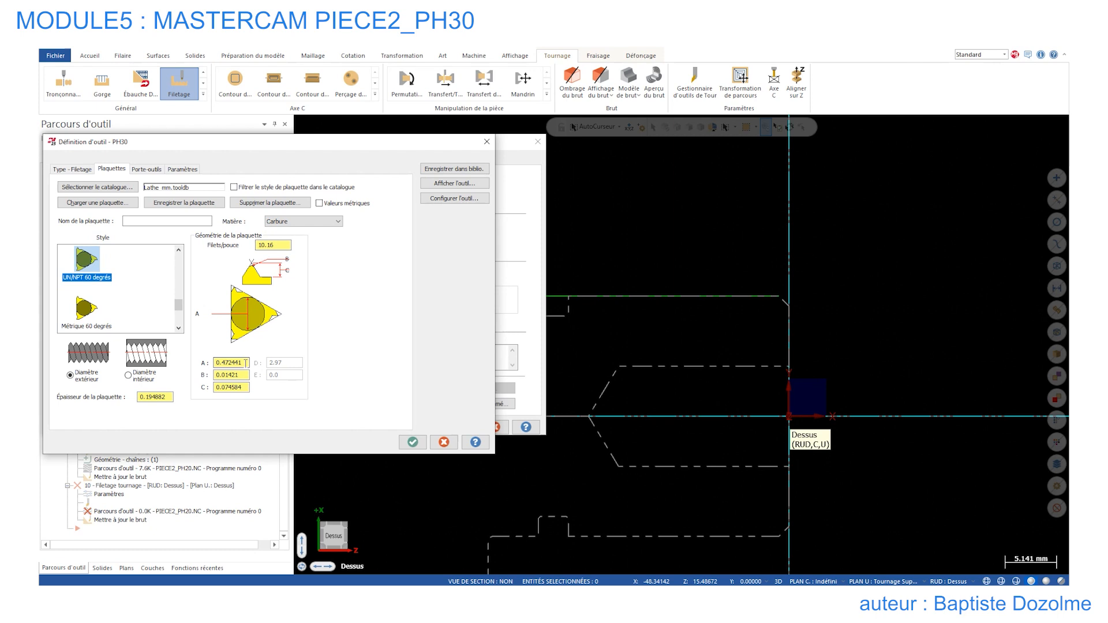
{"action": "left_click", "coordinate": [90, 313]}
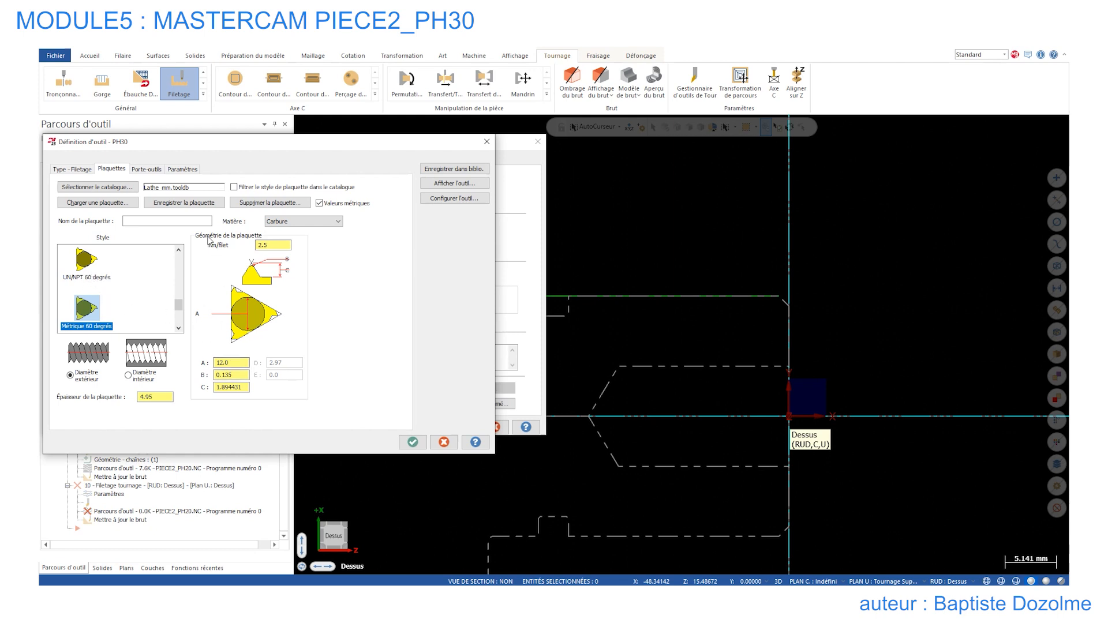
- Preview the threading tool with its straight-shank holder and check its mounting configuration
{"action": "left_click", "coordinate": [153, 172]}
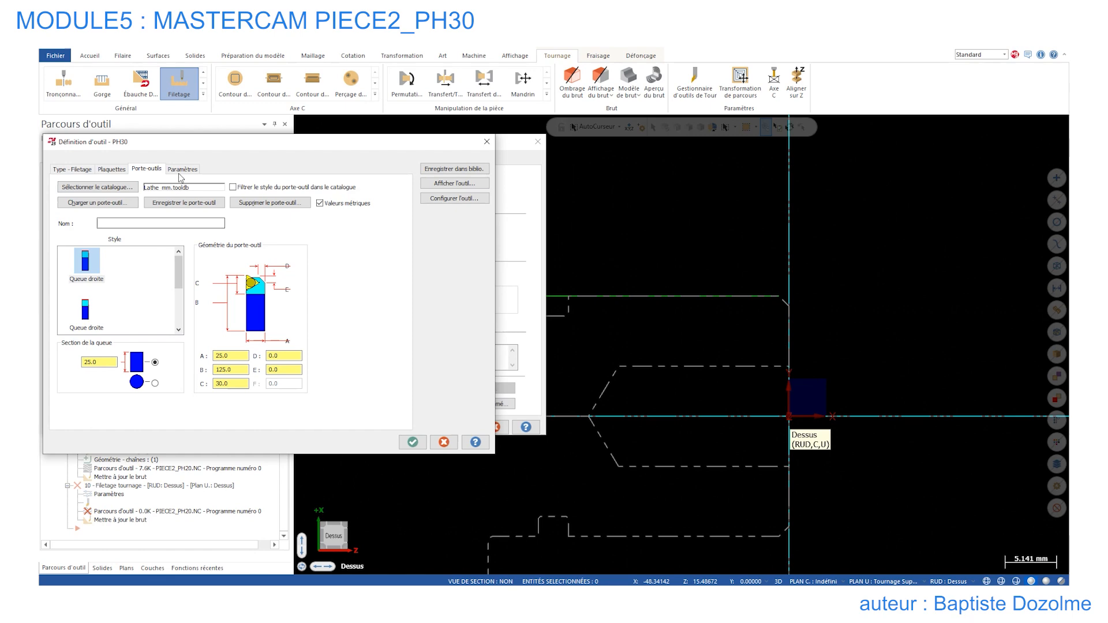
{"action": "left_click", "coordinate": [460, 182]}
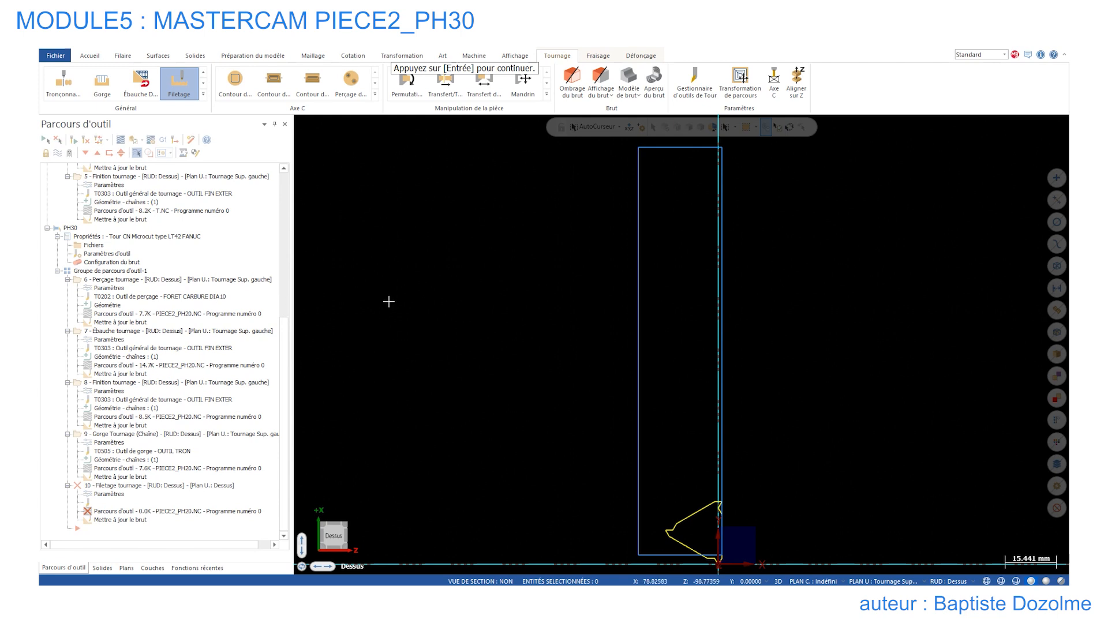
{"action": "key", "text": "Return"}
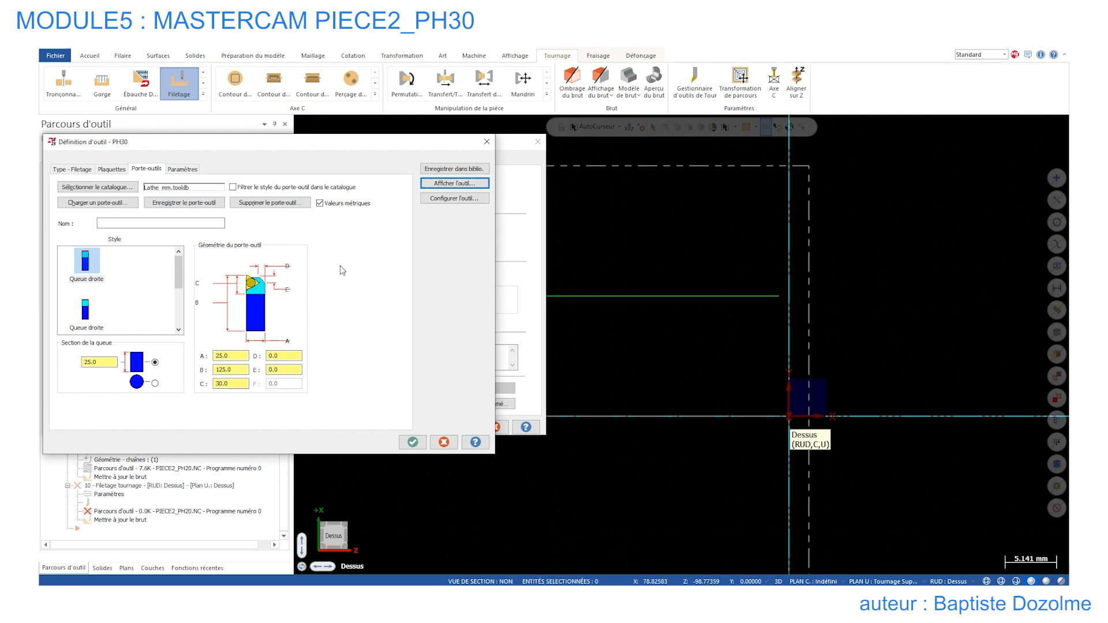
{"action": "left_click", "coordinate": [458, 199]}
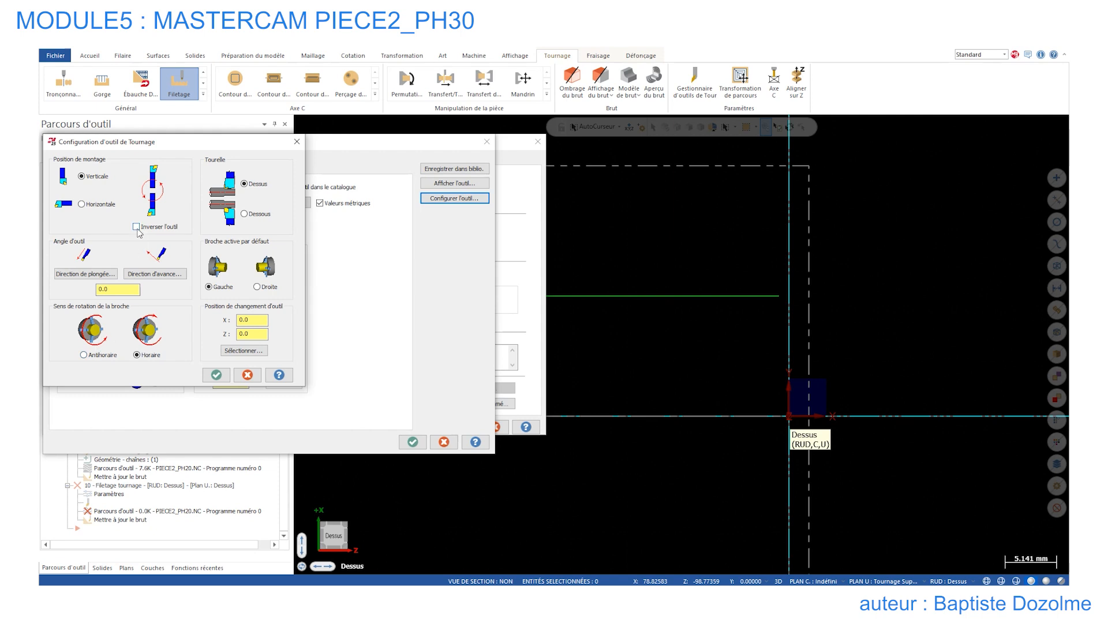
{"action": "left_click", "coordinate": [217, 376]}
{"action": "left_click", "coordinate": [455, 184]}
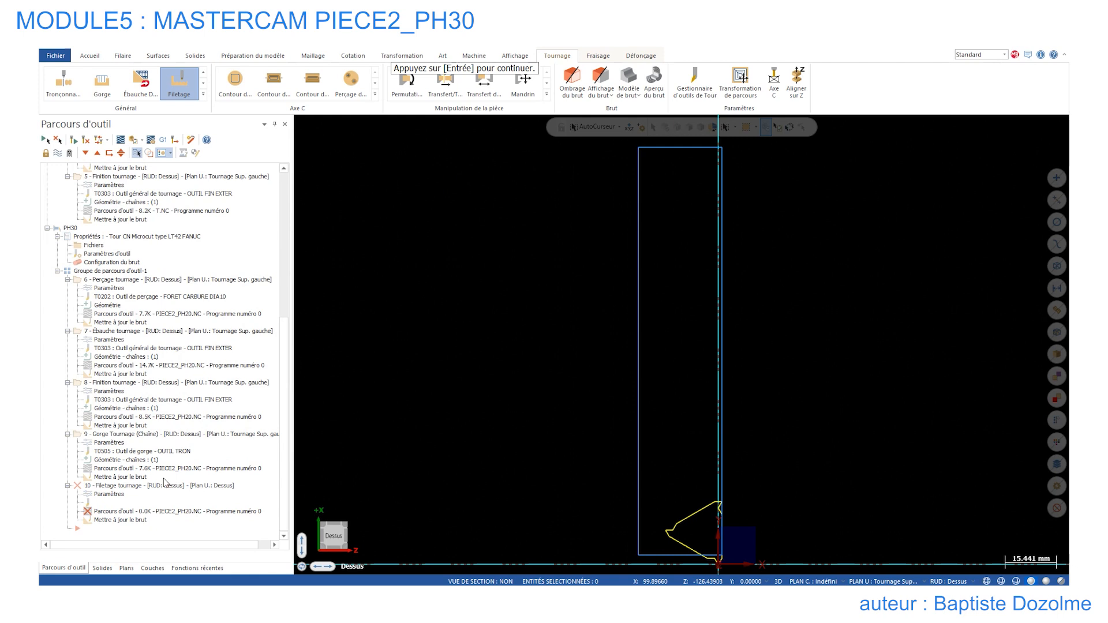
{"action": "key", "text": "Return"}
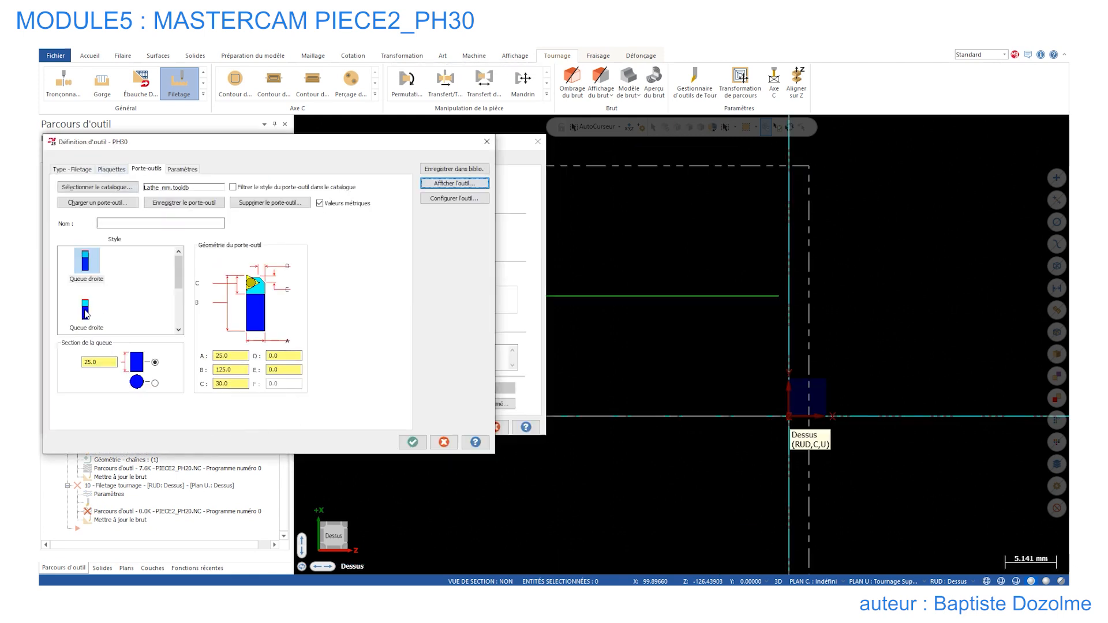
- Choose the last Queue décalée holder style for the threading tool and preview the tool's orientation
{"action": "scroll", "coordinate": [110, 297], "scroll_direction": "down", "scroll_amount": 3}
{"action": "scroll", "coordinate": [120, 289], "scroll_direction": "up", "scroll_amount": 3}
{"action": "scroll", "coordinate": [115, 294], "scroll_direction": "down", "scroll_amount": 1}
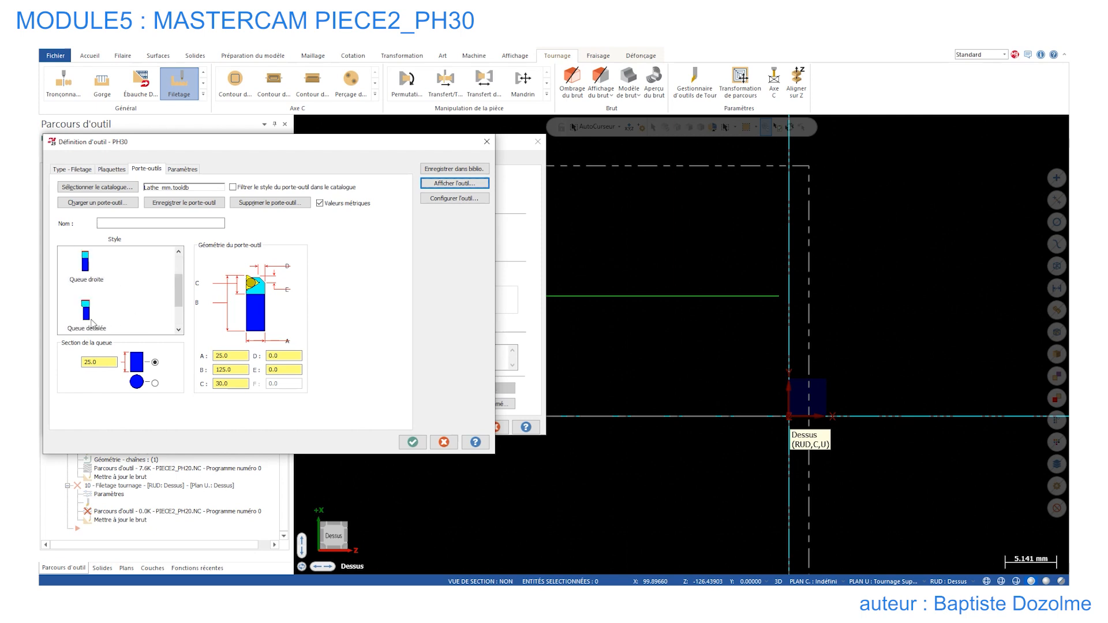
{"action": "scroll", "coordinate": [92, 322], "scroll_direction": "down", "scroll_amount": 1}
{"action": "left_click", "coordinate": [88, 315]}
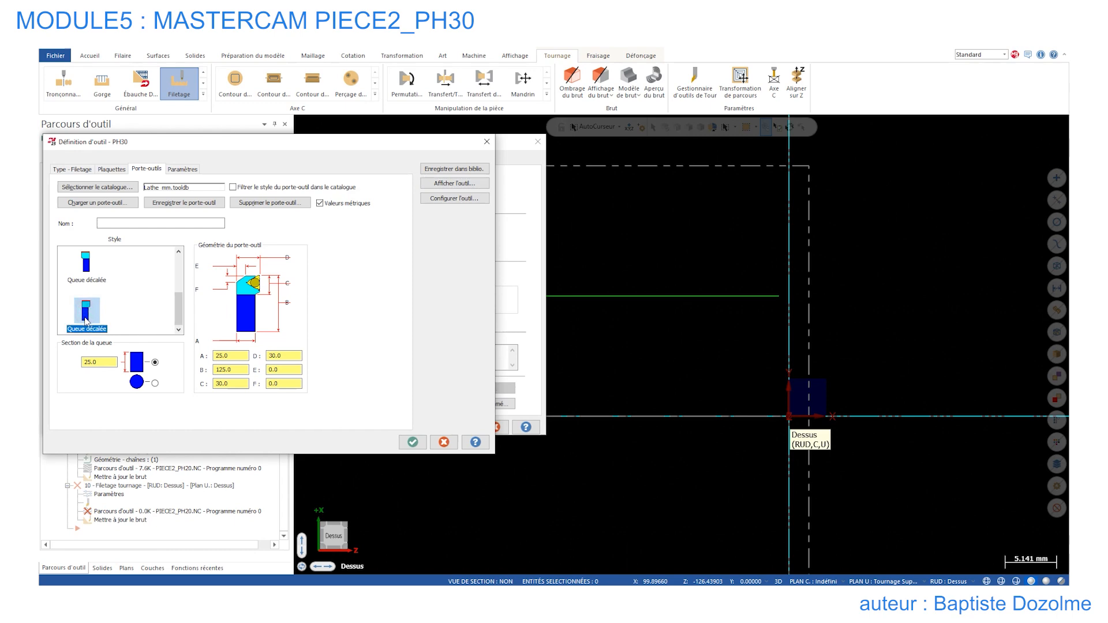
{"action": "left_click", "coordinate": [464, 186]}
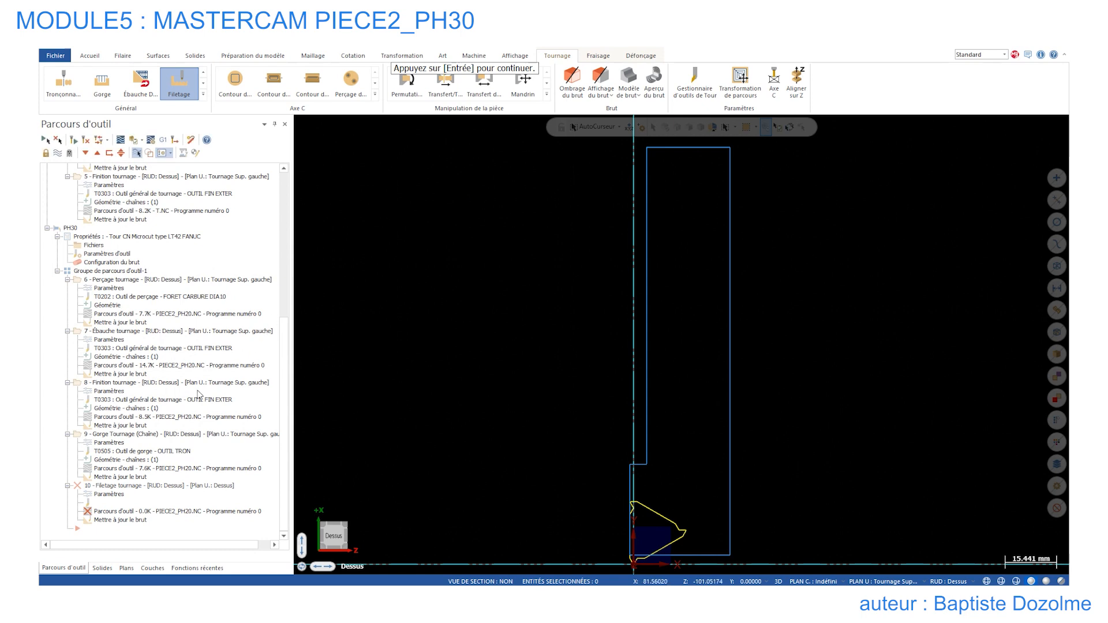
{"action": "key", "text": "Return"}
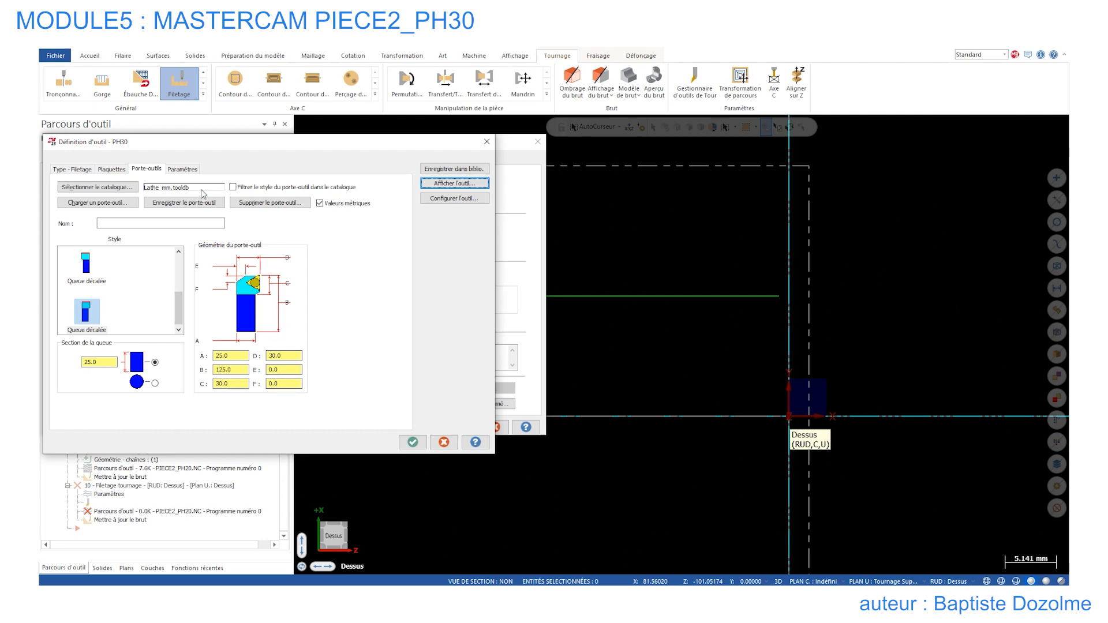
- Name the tool OUTIL A FILETER, set spindle speed 250, feed 625 mm/min, and tool, offset and changer numbers to 7, then accept the definition
{"action": "left_click", "coordinate": [181, 169]}
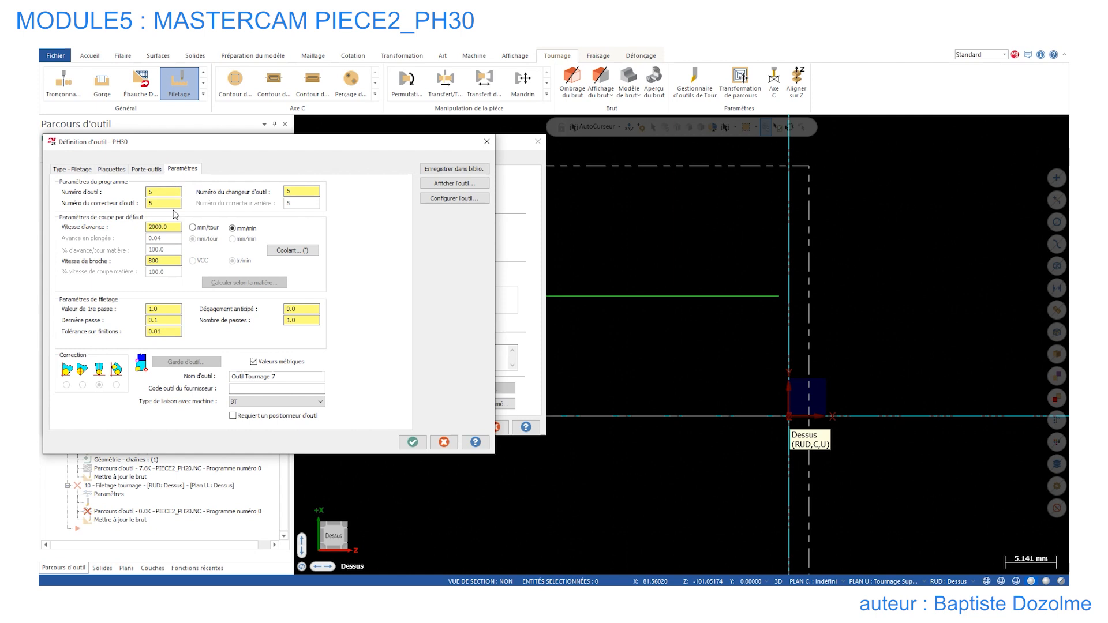
{"action": "left_click_drag", "start_coordinate": [279, 377], "coordinate": [103, 366]}
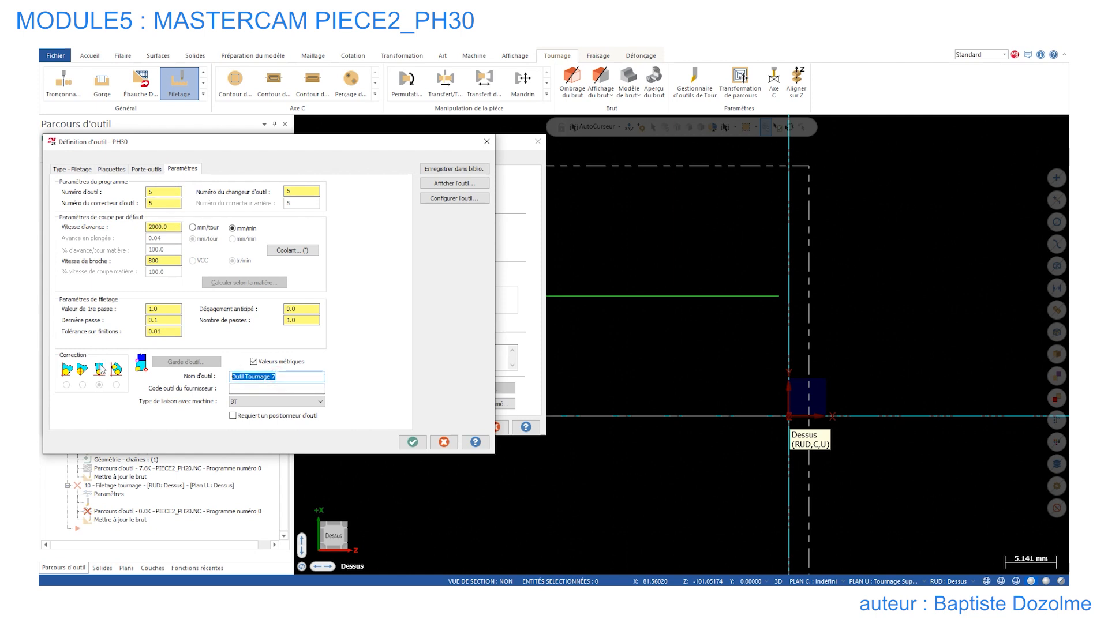
{"action": "type", "text": "OUTIL A FILETER"}
{"action": "double_click", "coordinate": [164, 260]}
{"action": "type", "text": "250"}
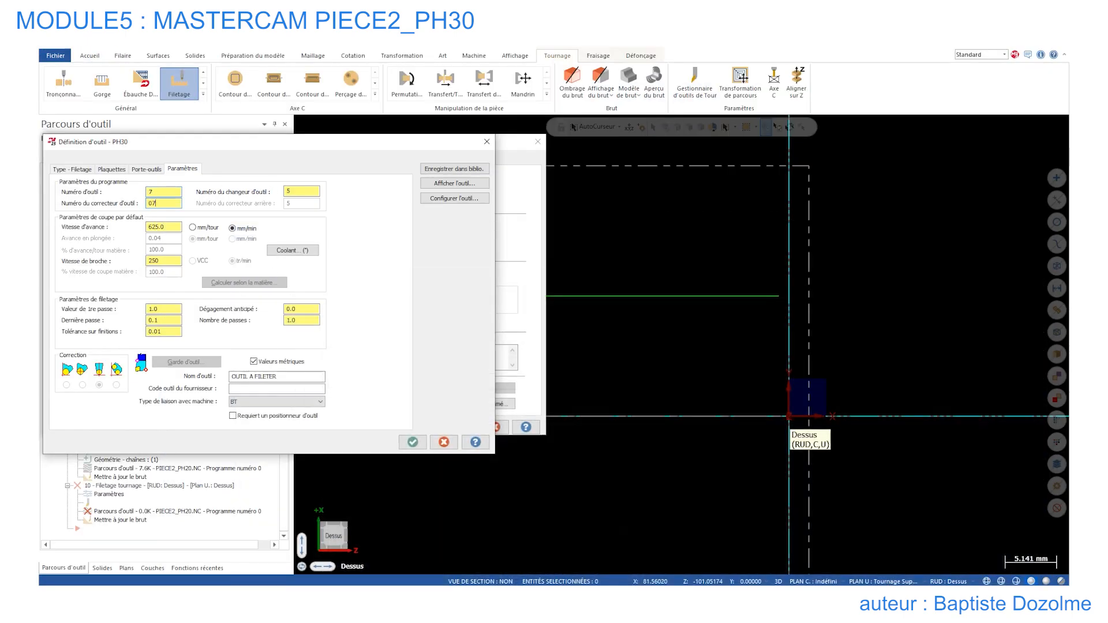
{"action": "double_click", "coordinate": [294, 191]}
{"action": "type", "text": "7"}
{"action": "left_click", "coordinate": [141, 171]}
{"action": "left_click", "coordinate": [181, 169]}
{"action": "left_click", "coordinate": [412, 442]}
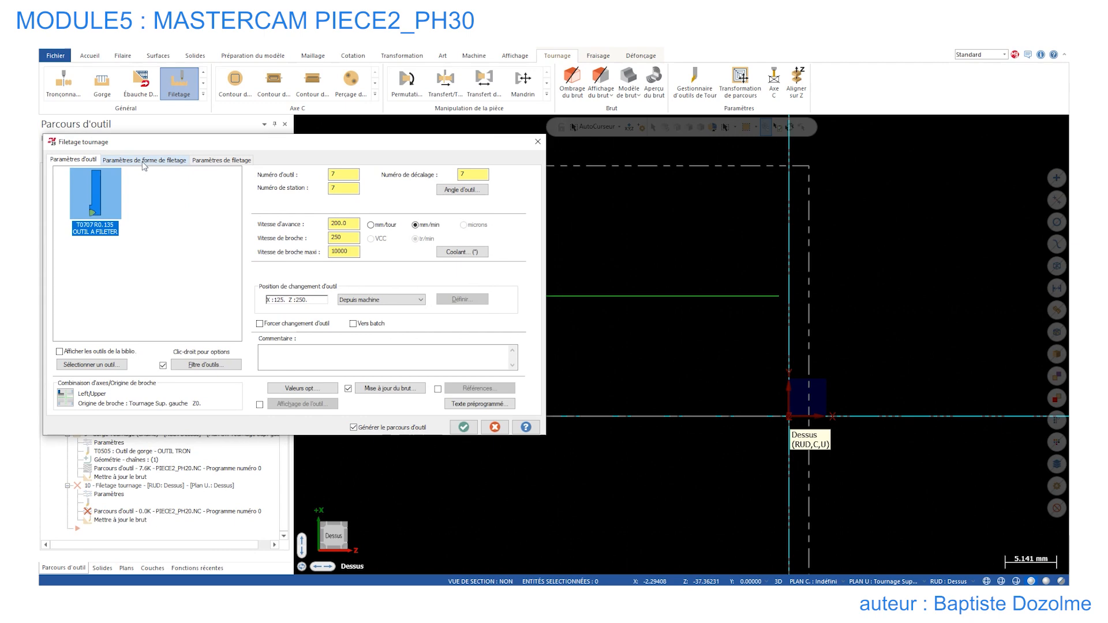
- Open the tool manager for the threading tool and load the custom TOURNAGE turning tool library
{"action": "right_click", "coordinate": [104, 198]}
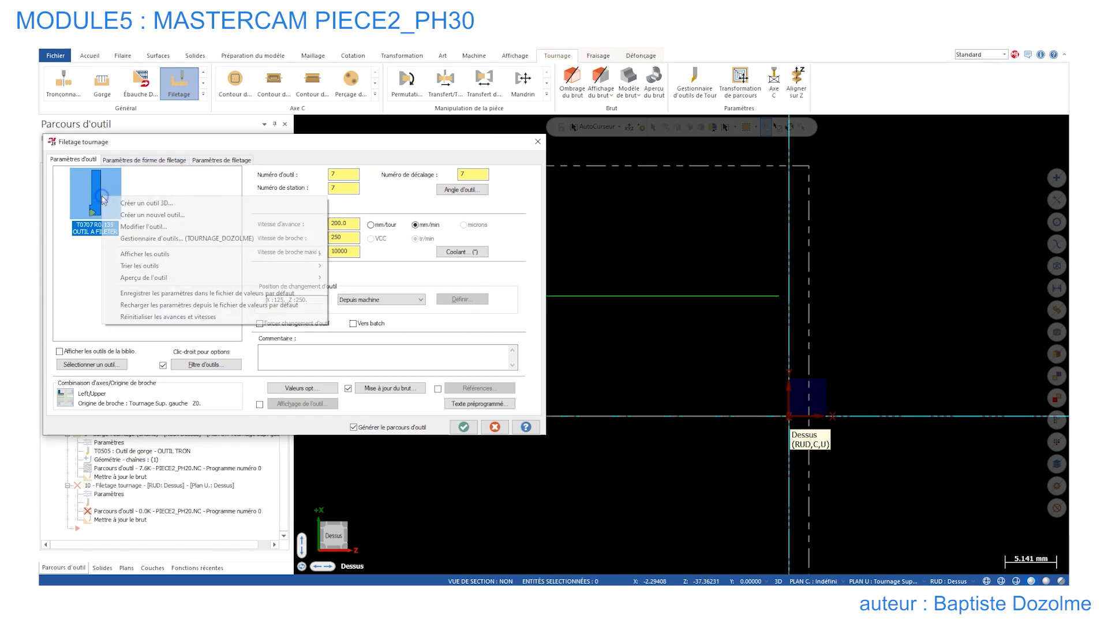
{"action": "left_click", "coordinate": [164, 239]}
{"action": "left_click", "coordinate": [218, 299]}
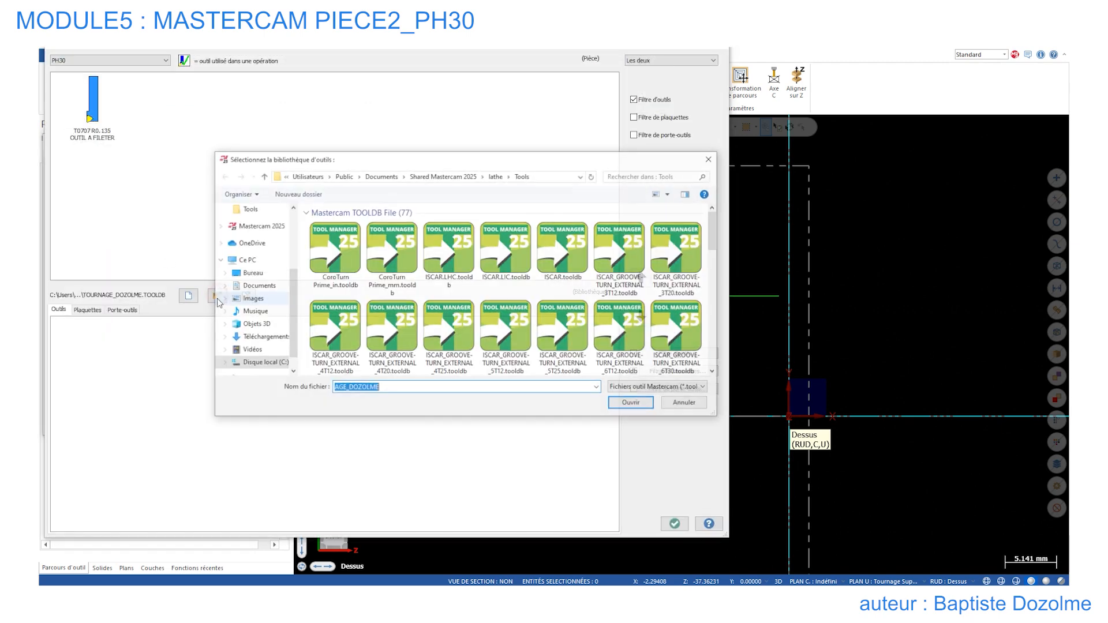
{"action": "scroll", "coordinate": [529, 309], "scroll_direction": "down", "scroll_amount": 10}
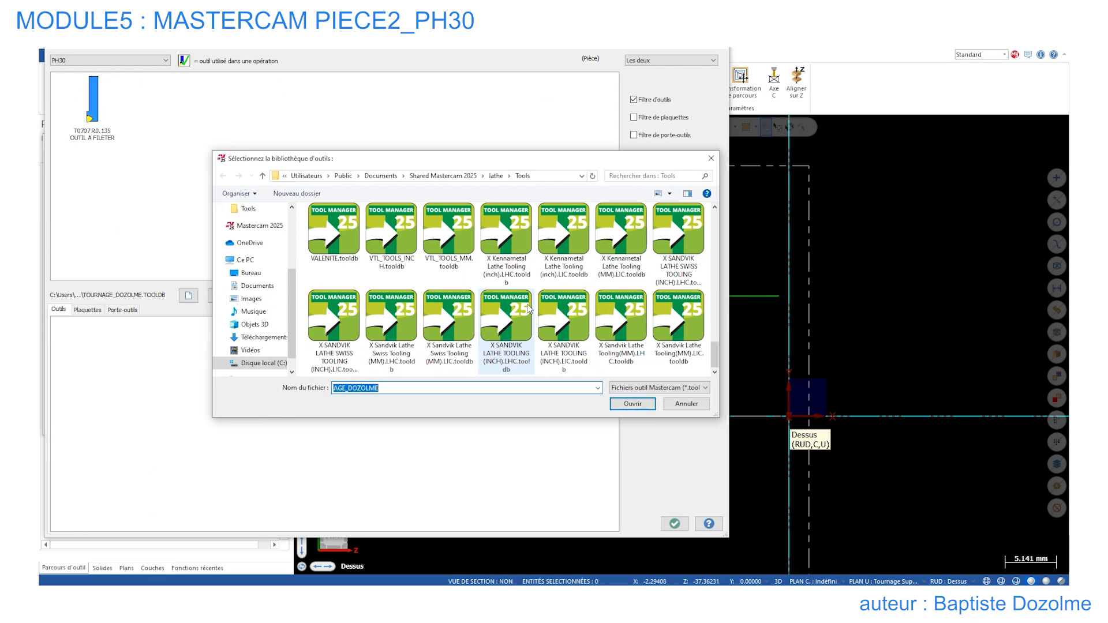
{"action": "scroll", "coordinate": [529, 309], "scroll_direction": "up", "scroll_amount": 1}
{"action": "left_click", "coordinate": [563, 231]}
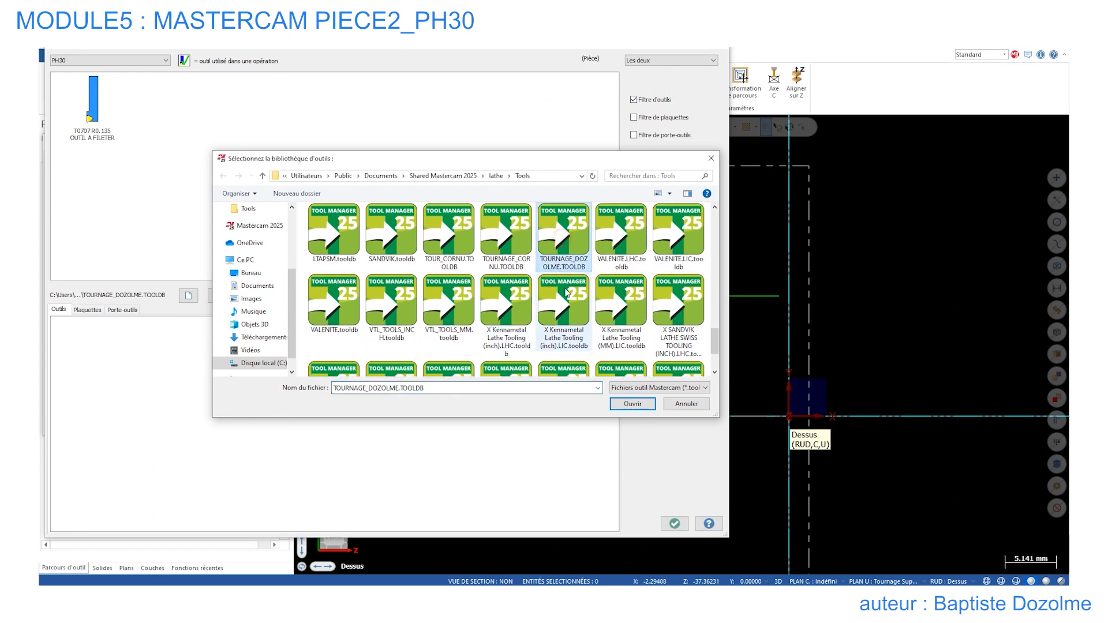
{"action": "left_click", "coordinate": [633, 403]}
- Copy the OUTIL A FILETER tool from the part into the turning library and save the library changes
{"action": "left_click_drag", "start_coordinate": [91, 116], "coordinate": [254, 388]}
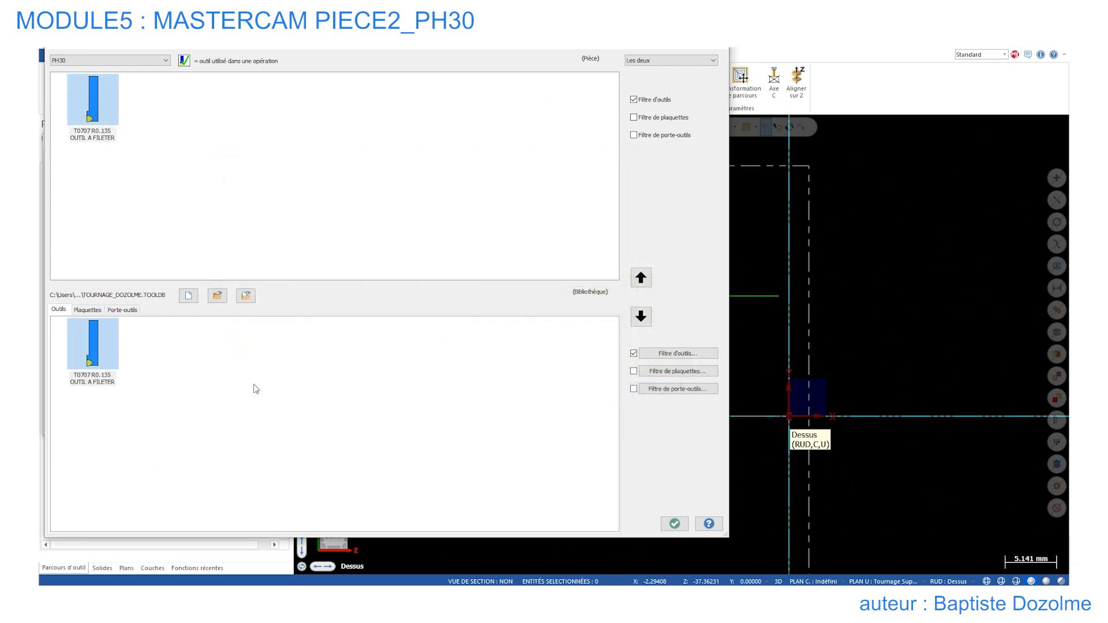
{"action": "left_click", "coordinate": [672, 523]}
{"action": "left_click", "coordinate": [407, 320]}
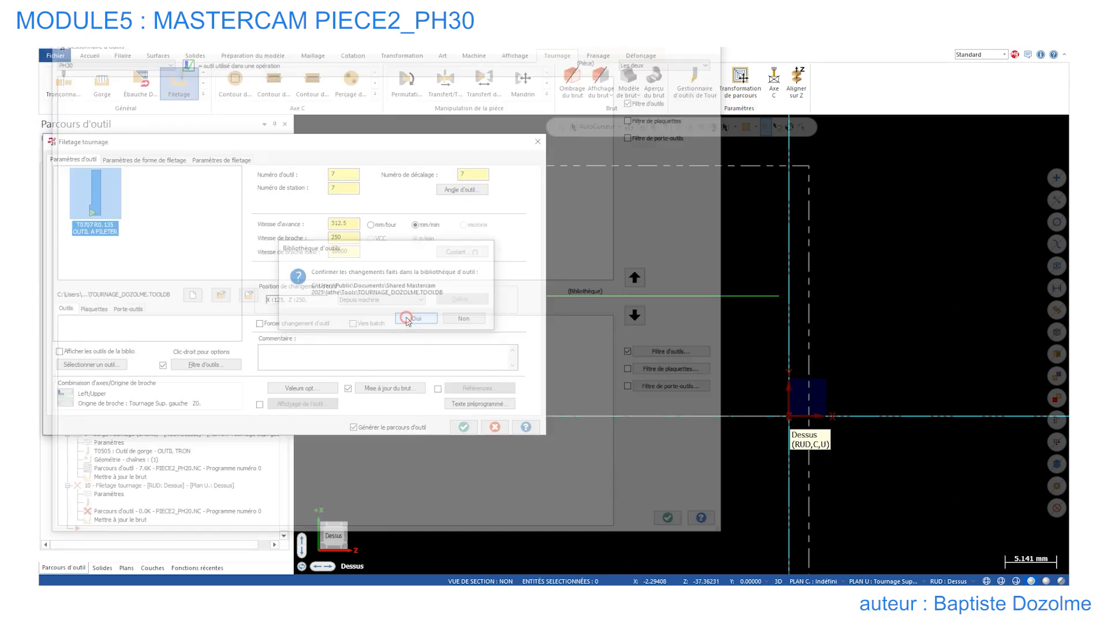
- Check the thread shape's depth against the diameter 24, pitch 1.5 row of the FILETAGE PDF table
{"action": "left_click", "coordinate": [143, 160]}
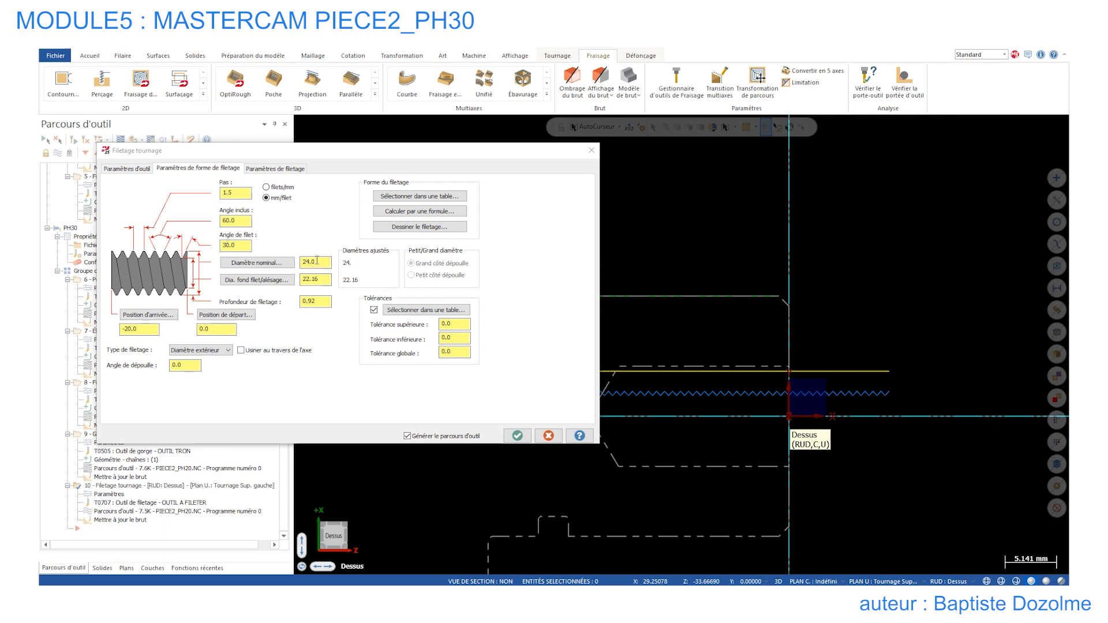
{"action": "left_click", "coordinate": [323, 300]}
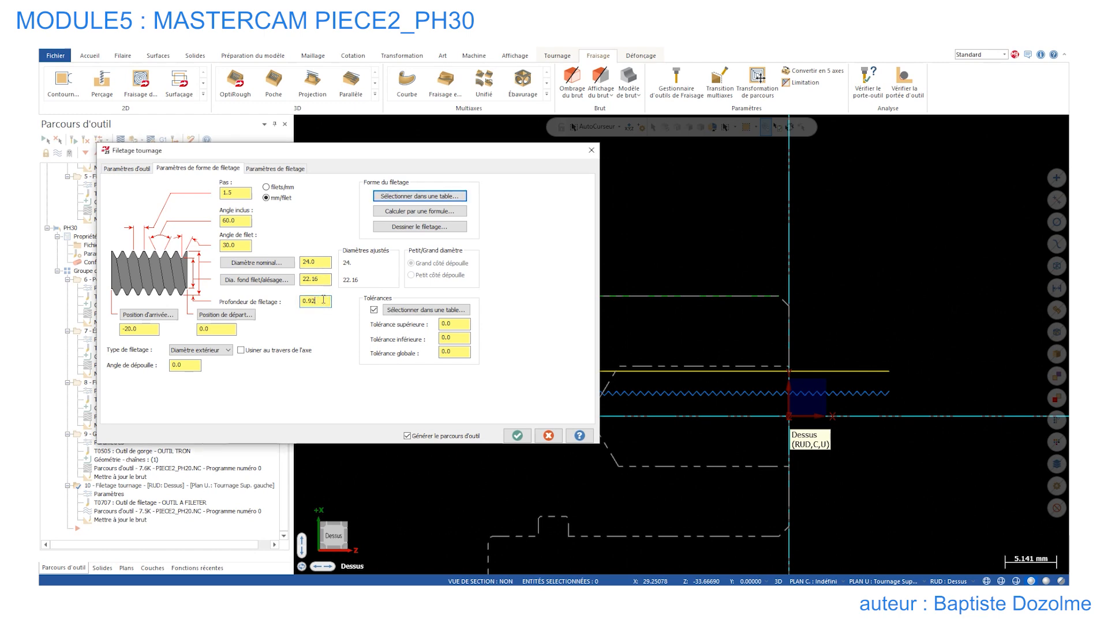
{"action": "key", "text": "alt+Tab"}
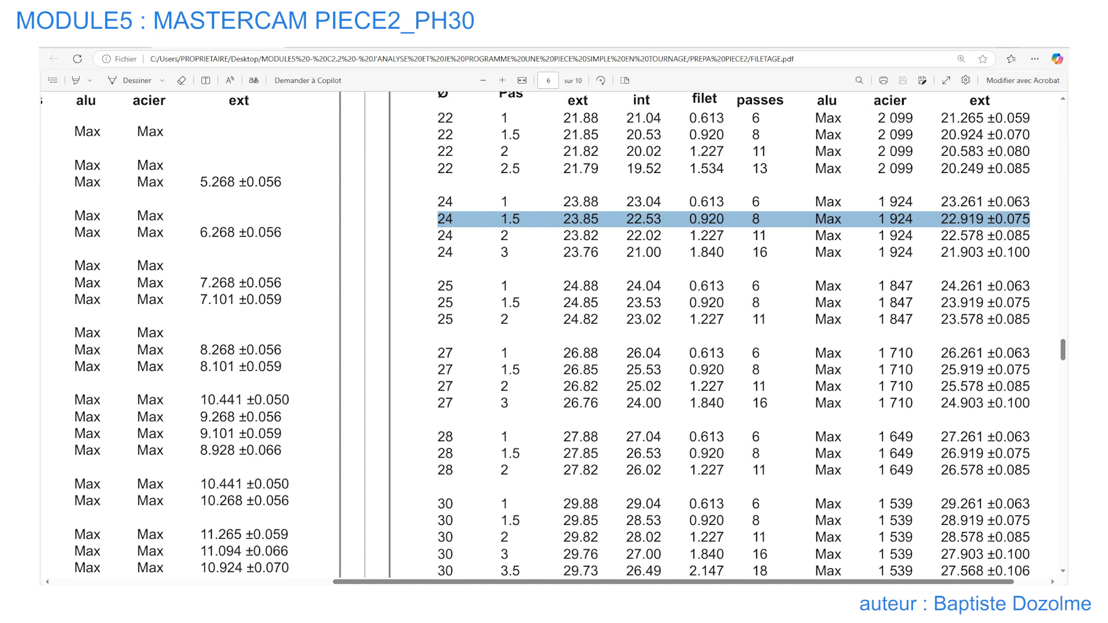
{"action": "key", "text": "alt+Tab"}
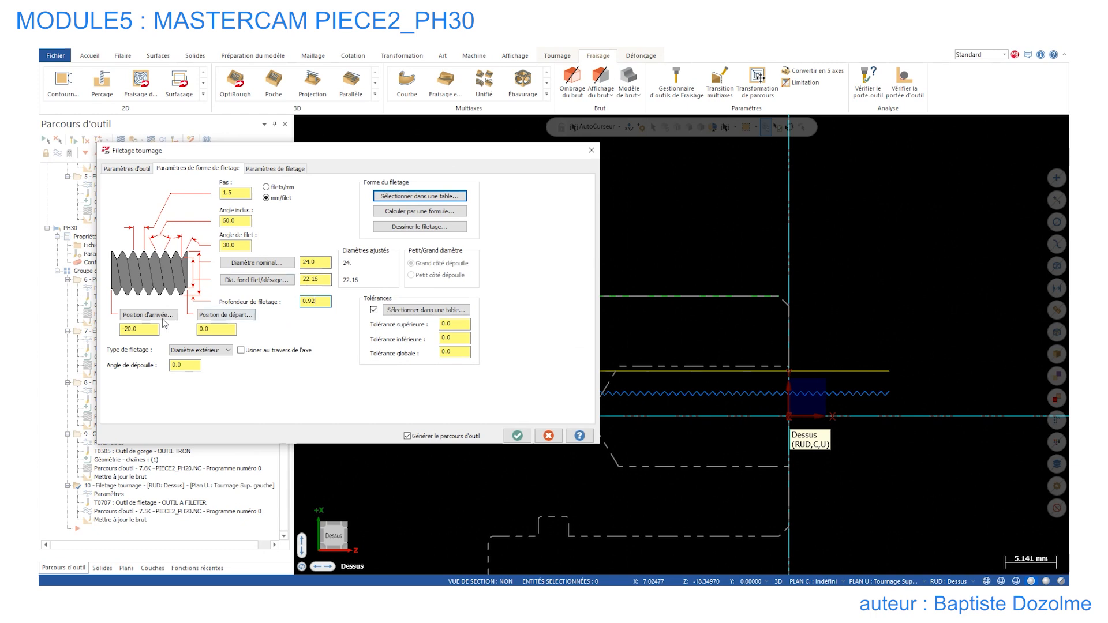
- Pick the thread's end position at the groove end of the thread line, and change it to -23.5
{"action": "left_click", "coordinate": [141, 330]}
{"action": "left_click", "coordinate": [148, 316]}
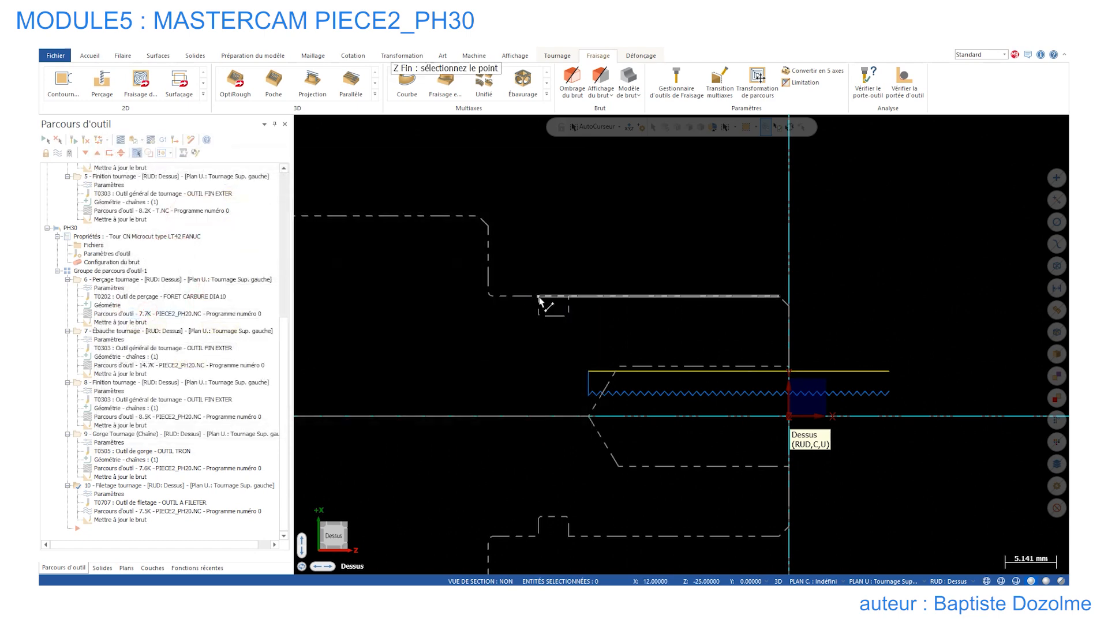
{"action": "left_click", "coordinate": [540, 301]}
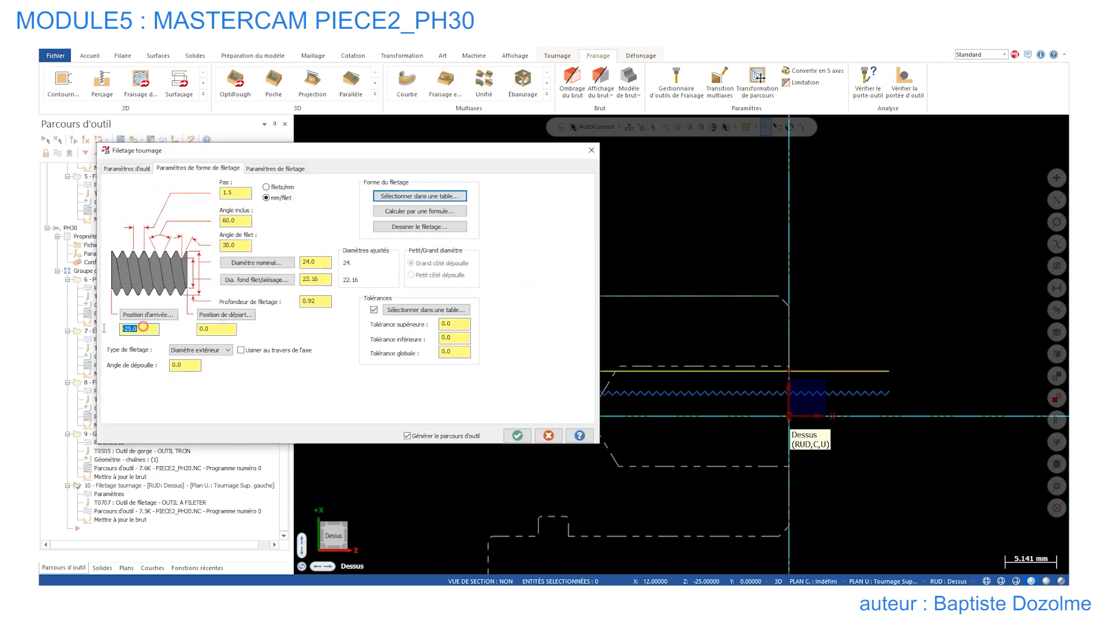
{"action": "double_click", "coordinate": [141, 329]}
{"action": "type", "text": "-23."}
- Review the threading pass parameters and thread shape values, and accept the threading operation
{"action": "left_click", "coordinate": [271, 168]}
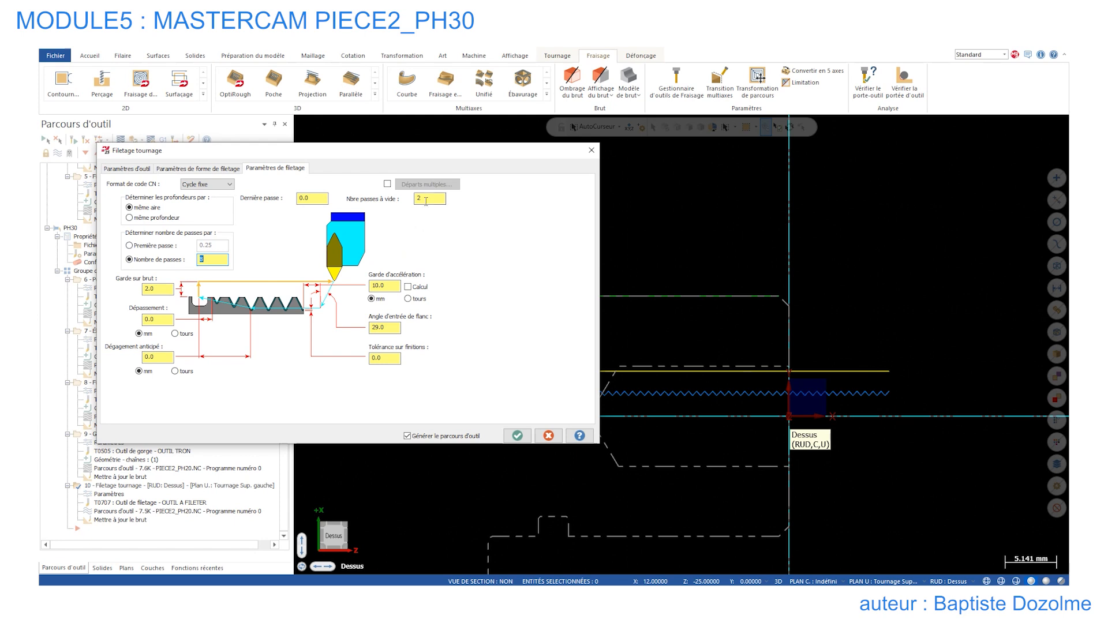
{"action": "left_click", "coordinate": [176, 169]}
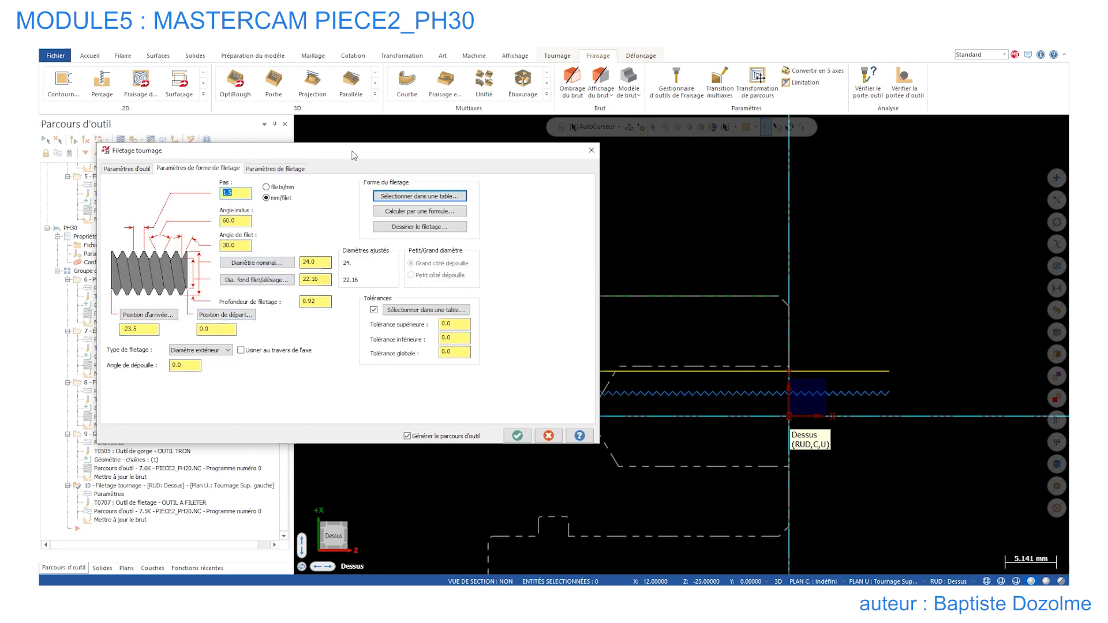
{"action": "left_click", "coordinate": [282, 169]}
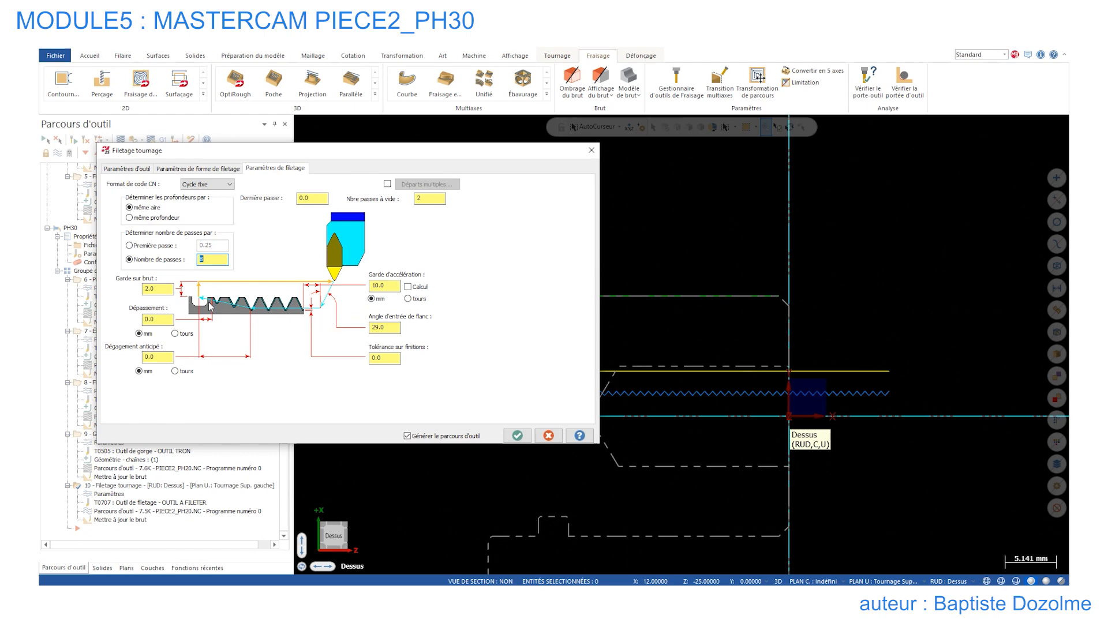
{"action": "left_click", "coordinate": [513, 435]}
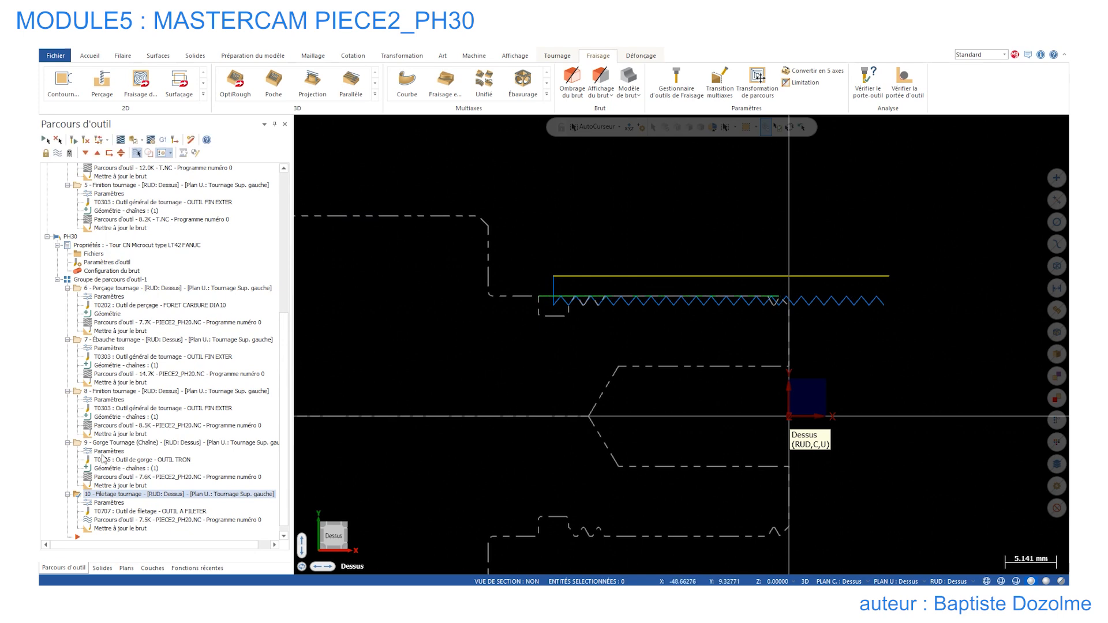
- Try editing the X stock allowance in the finishing parameters of operation 8
{"action": "left_click", "coordinate": [93, 399]}
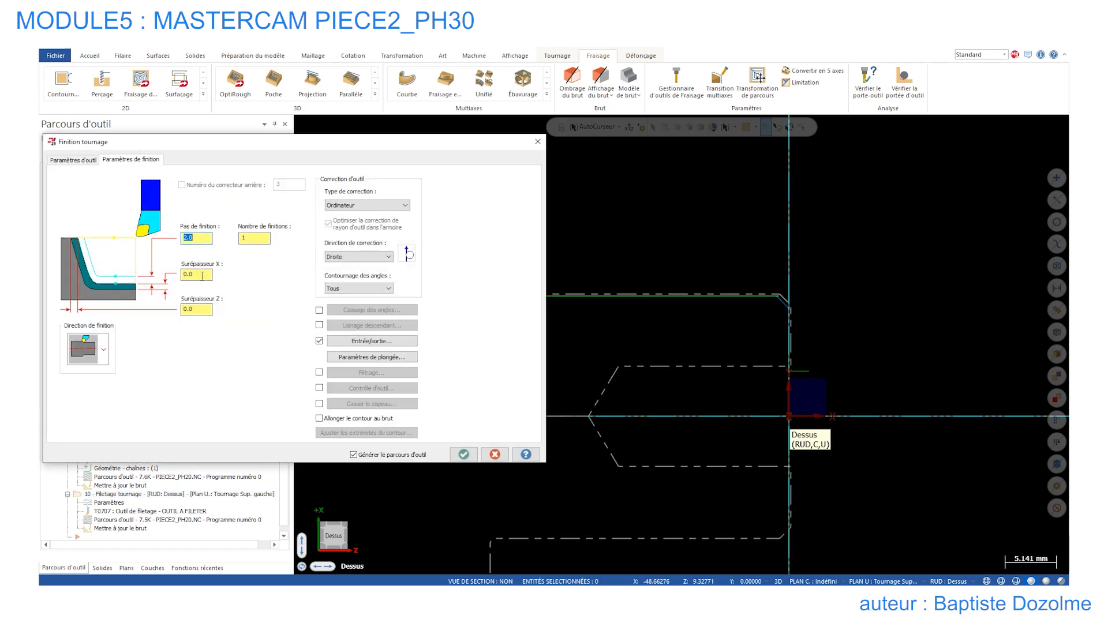
{"action": "left_click", "coordinate": [202, 275]}
{"action": "type", "text": "0."}
{"action": "key", "text": "BackSpace"}
{"action": "key", "text": "BackSpace"}
{"action": "key", "text": "BackSpace"}
{"action": "key", "text": "BackSpace"}
{"action": "key", "text": "BackSpace"}
{"action": "left_click", "coordinate": [464, 455]}
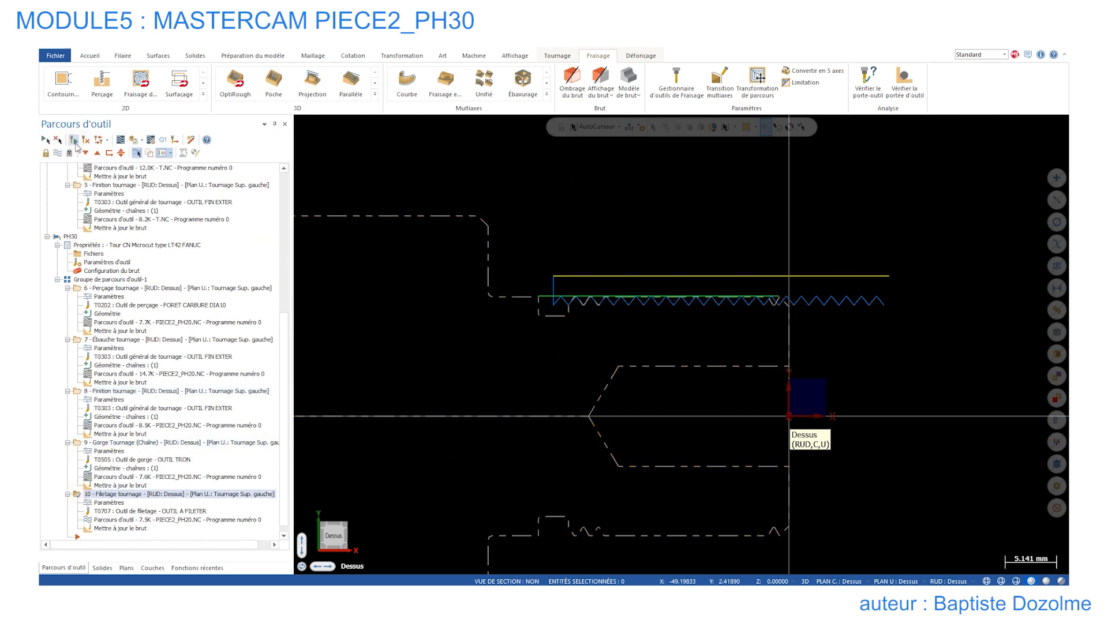
- Select PH30 operations 6 to 10 and open them in the verification simulator
{"action": "scroll", "coordinate": [156, 365], "scroll_direction": "down", "scroll_amount": 1}
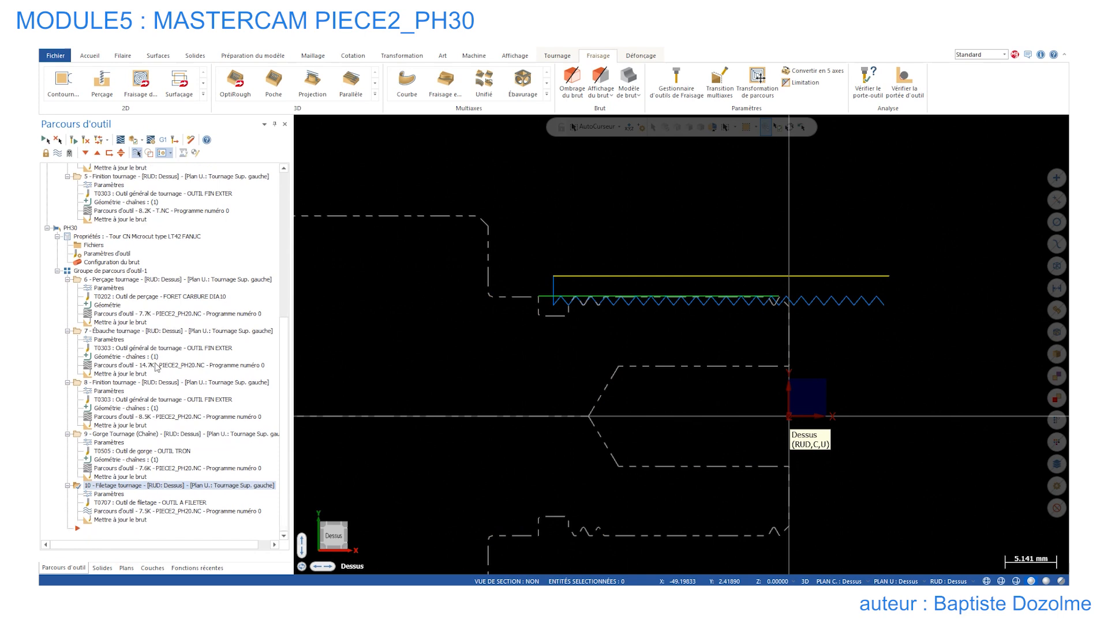
{"action": "left_click", "coordinate": [79, 281]}
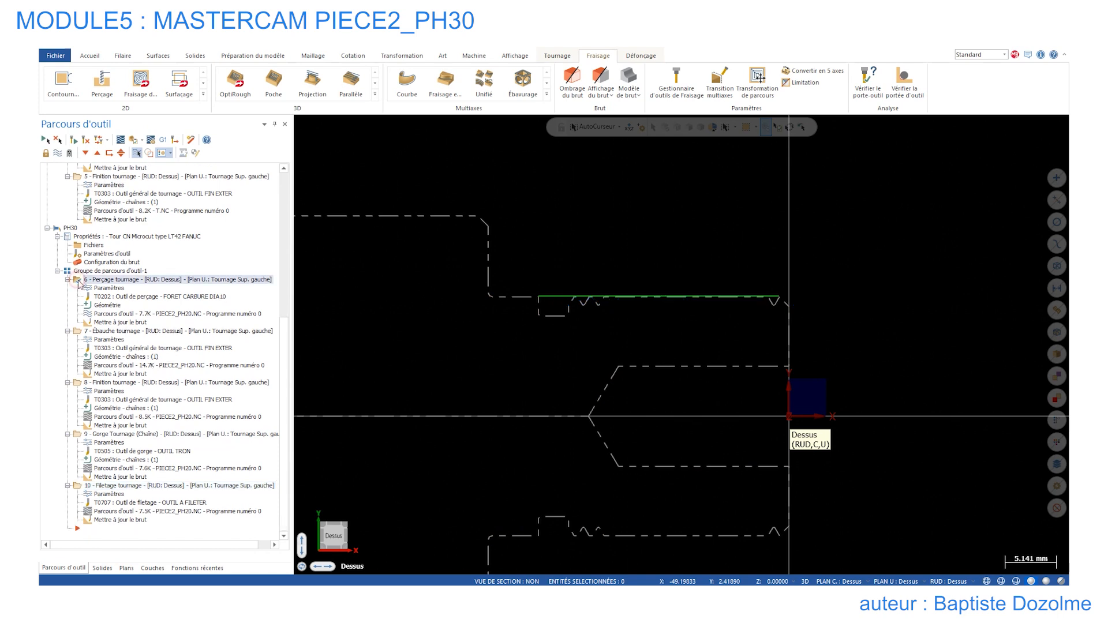
{"action": "left_click", "coordinate": [75, 488], "text": "shift"}
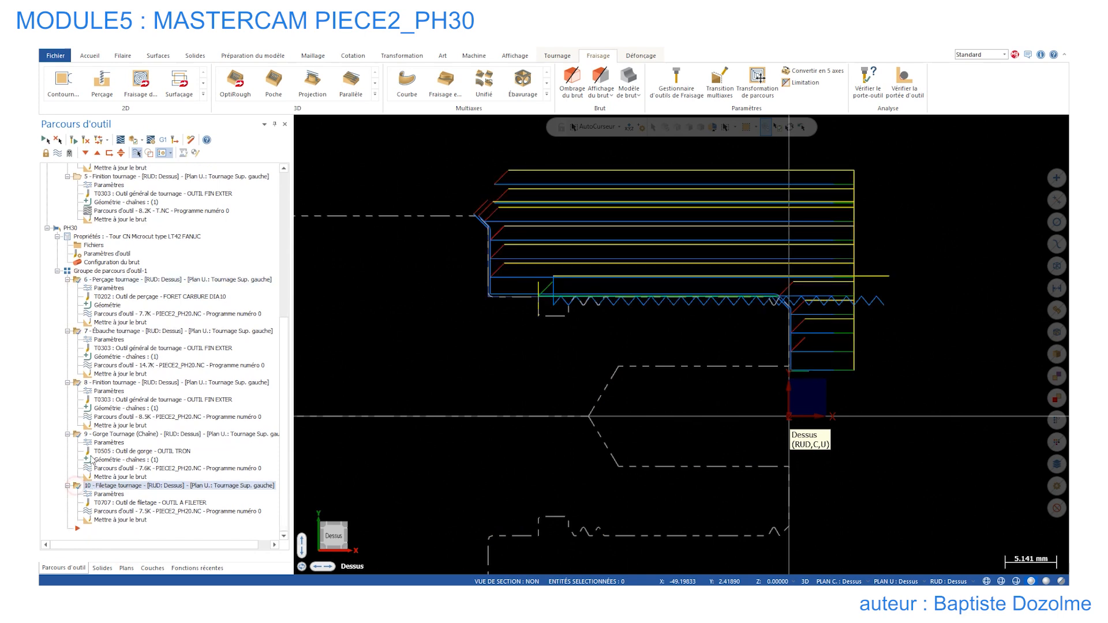
{"action": "left_click", "coordinate": [132, 140]}
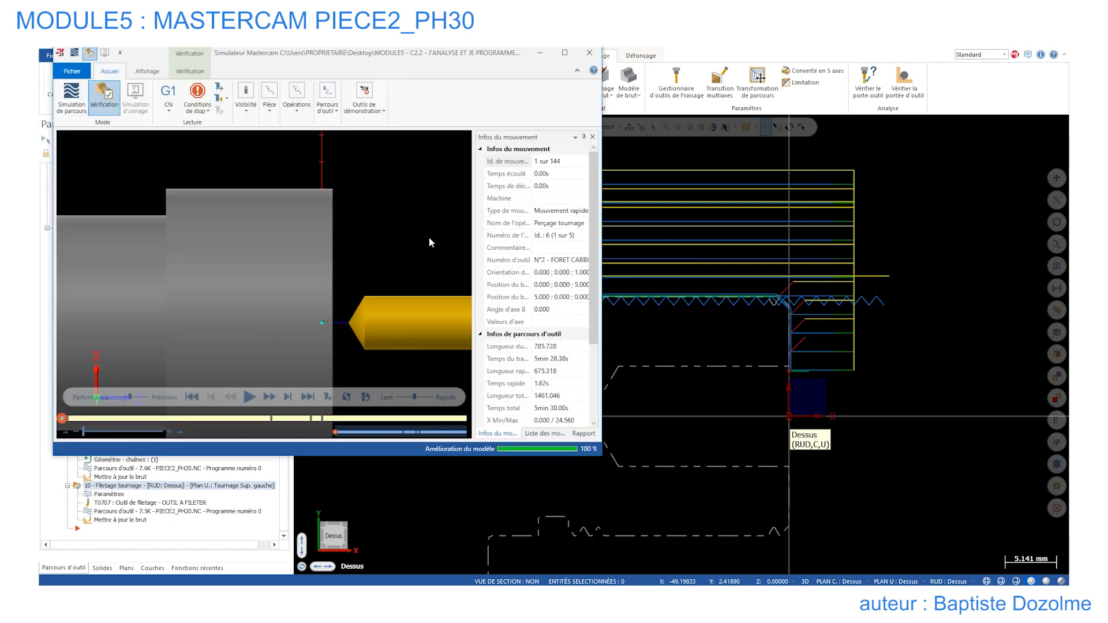
- Run the material-removal verification in an isometric view and inspect the finished groove and thread
{"action": "mouse_move", "coordinate": [369, 222]}
{"action": "middle_mouse_down"}
{"action": "mouse_move", "coordinate": [352, 239]}
{"action": "mouse_move", "coordinate": [281, 221]}
{"action": "mouse_move", "coordinate": [350, 225]}
{"action": "middle_mouse_up"}
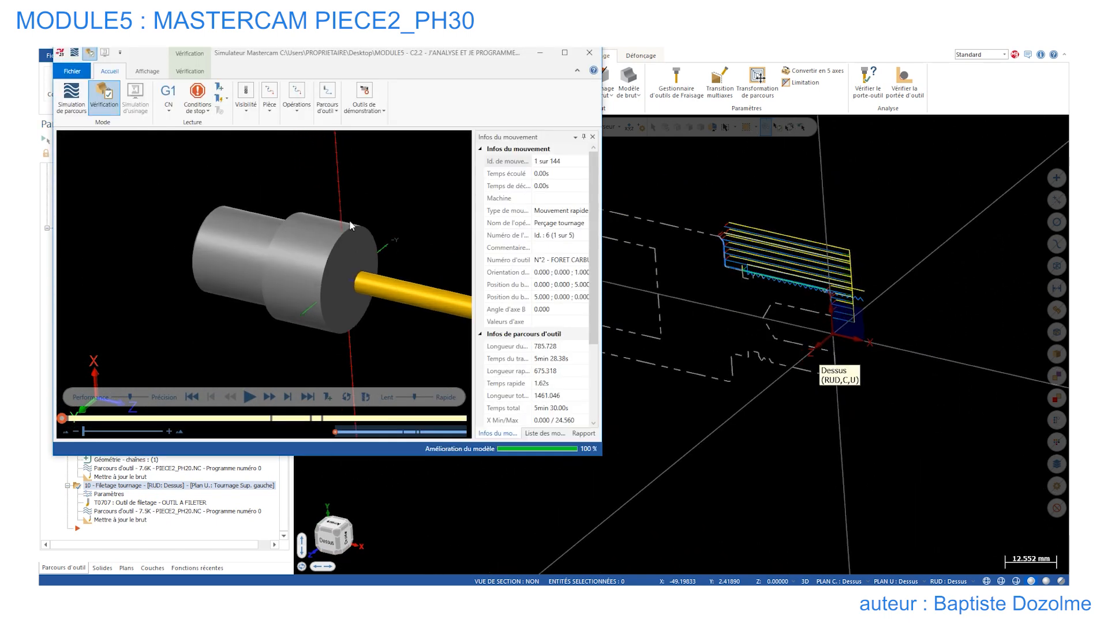
{"action": "left_click", "coordinate": [249, 397]}
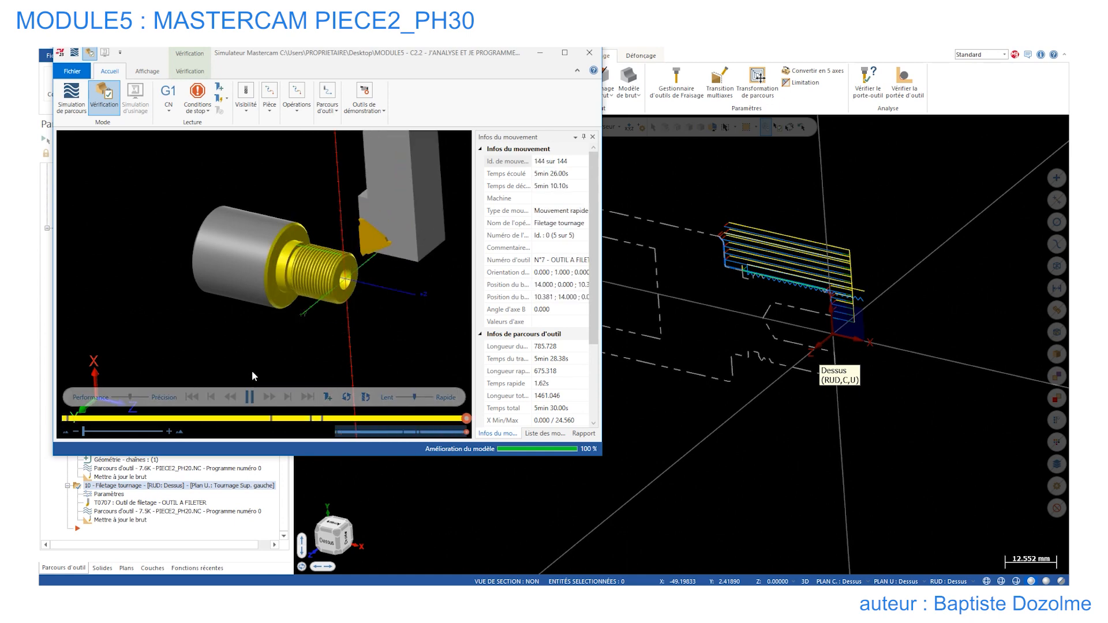
{"action": "scroll", "coordinate": [324, 285], "scroll_direction": "up", "scroll_amount": 5}
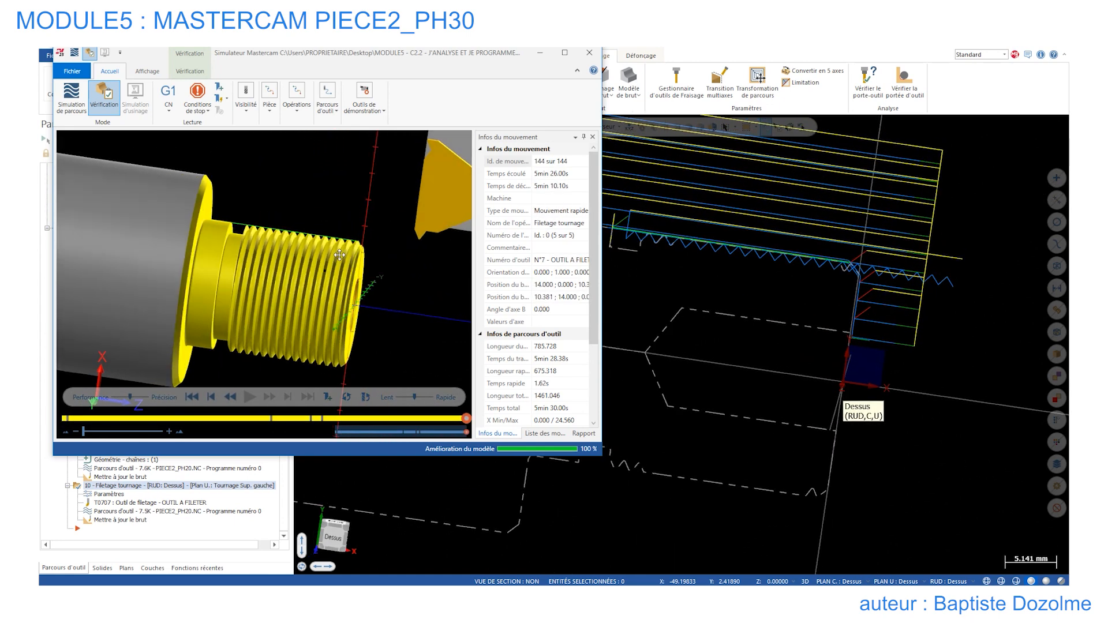
{"action": "scroll", "coordinate": [314, 263], "scroll_direction": "down", "scroll_amount": 3}
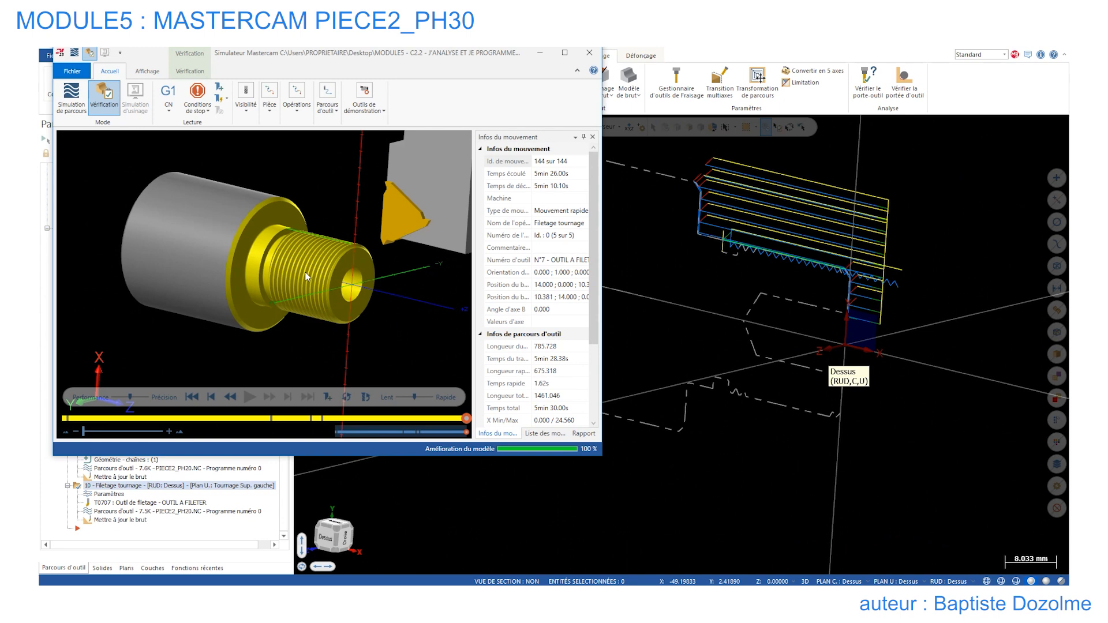